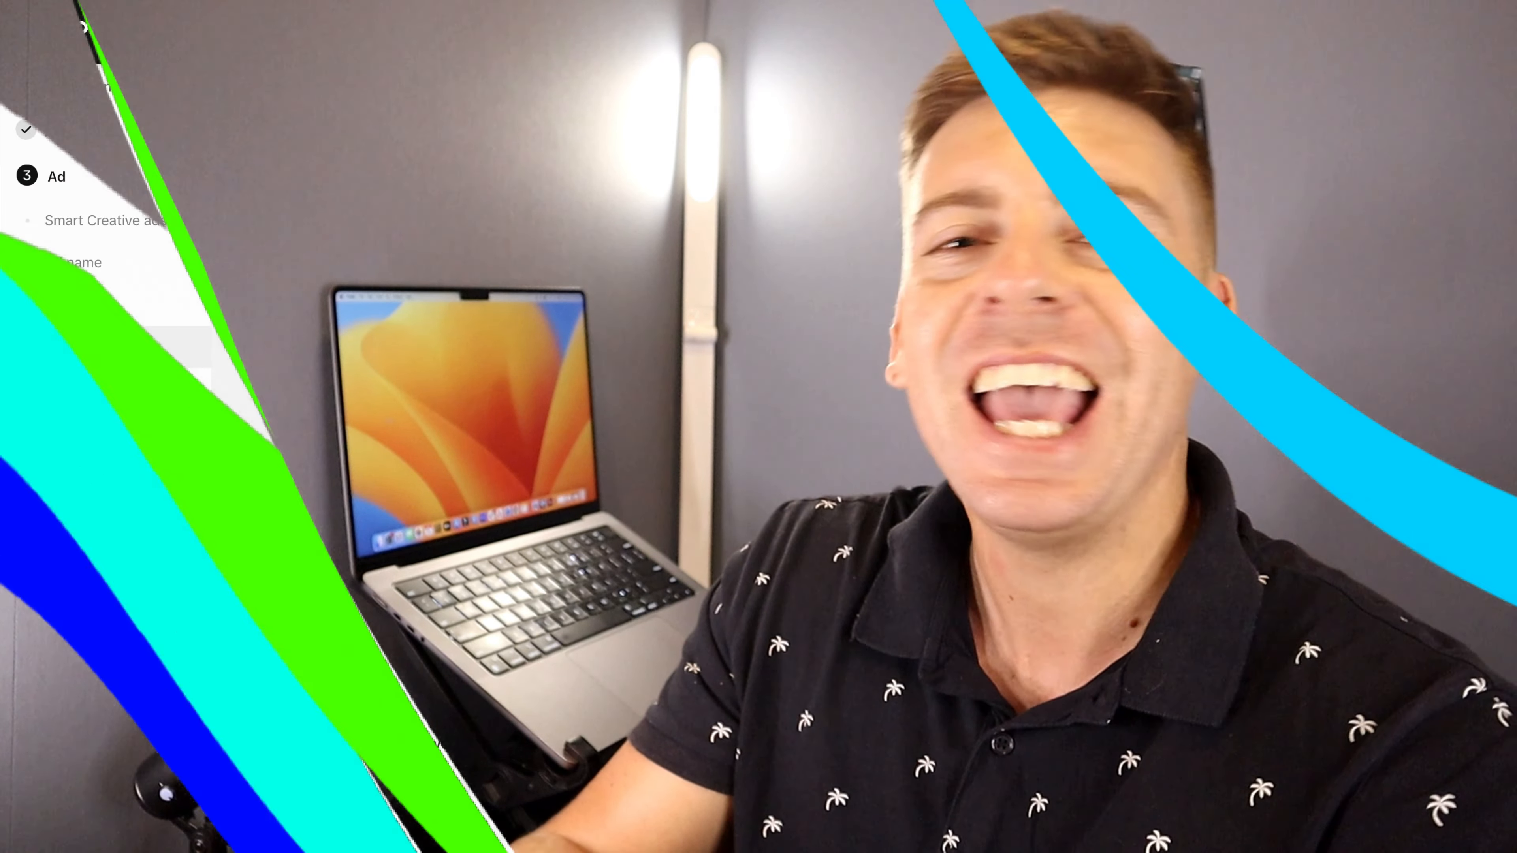
Switch the ad's call to action from Dynamic to Standard and open its list of text options.
{"action": "left_click", "coordinate": [610, 631]}
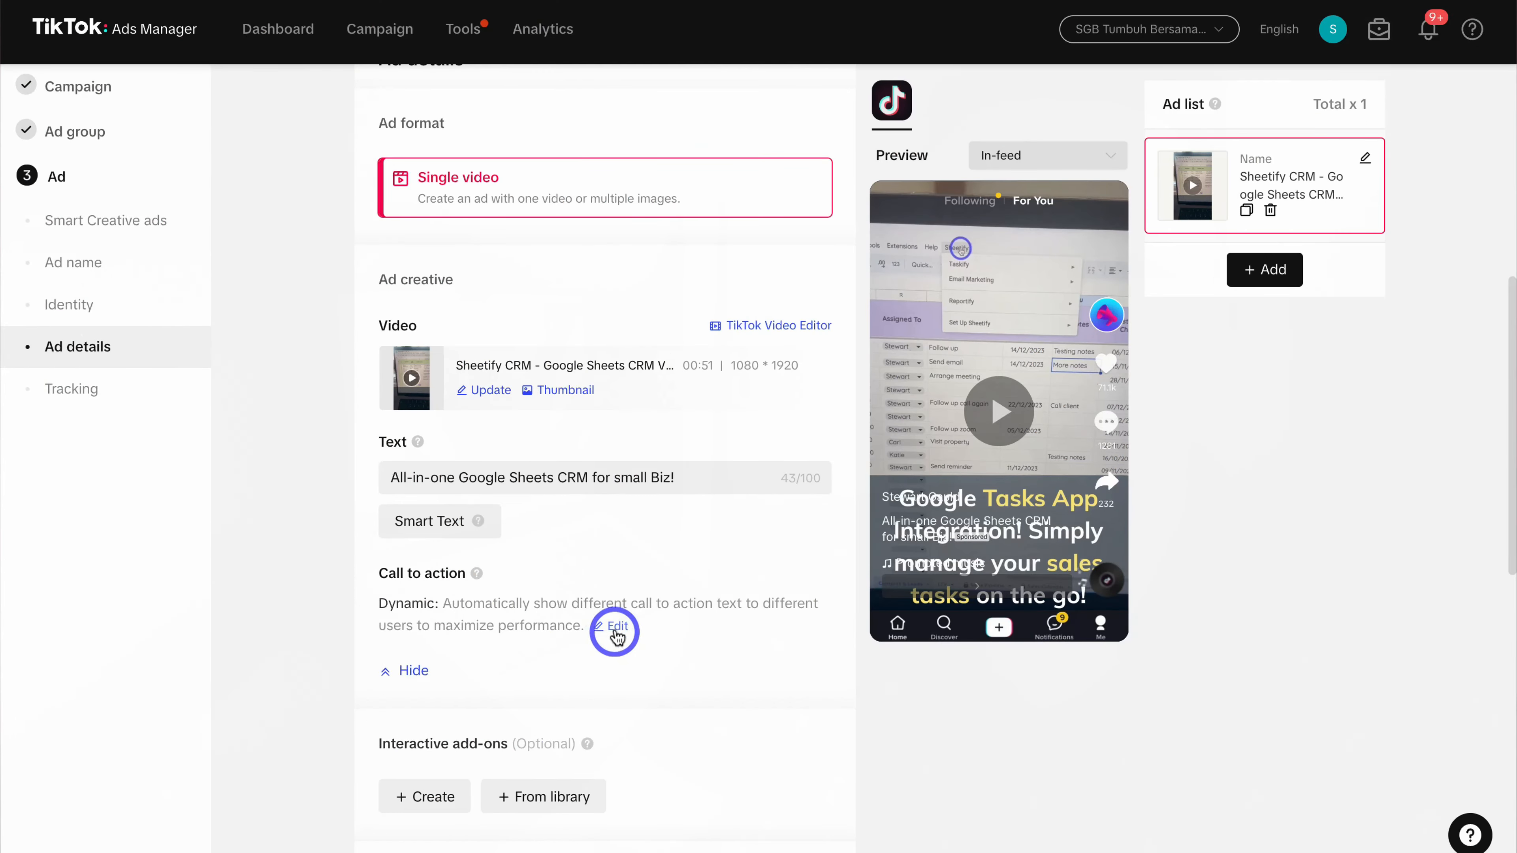
{"action": "left_click", "coordinate": [387, 697]}
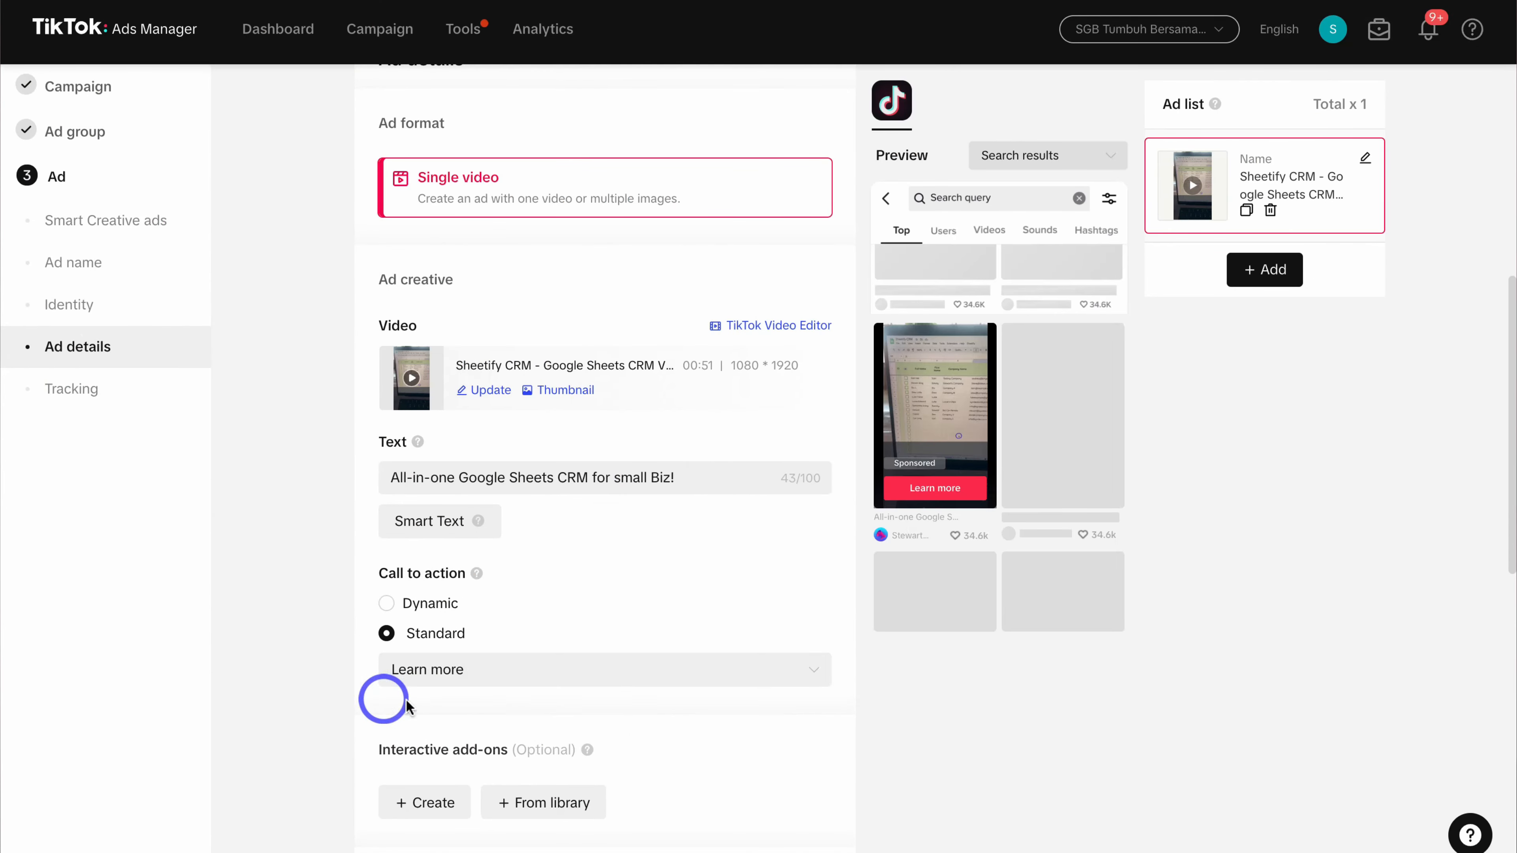
{"action": "left_click", "coordinate": [405, 681]}
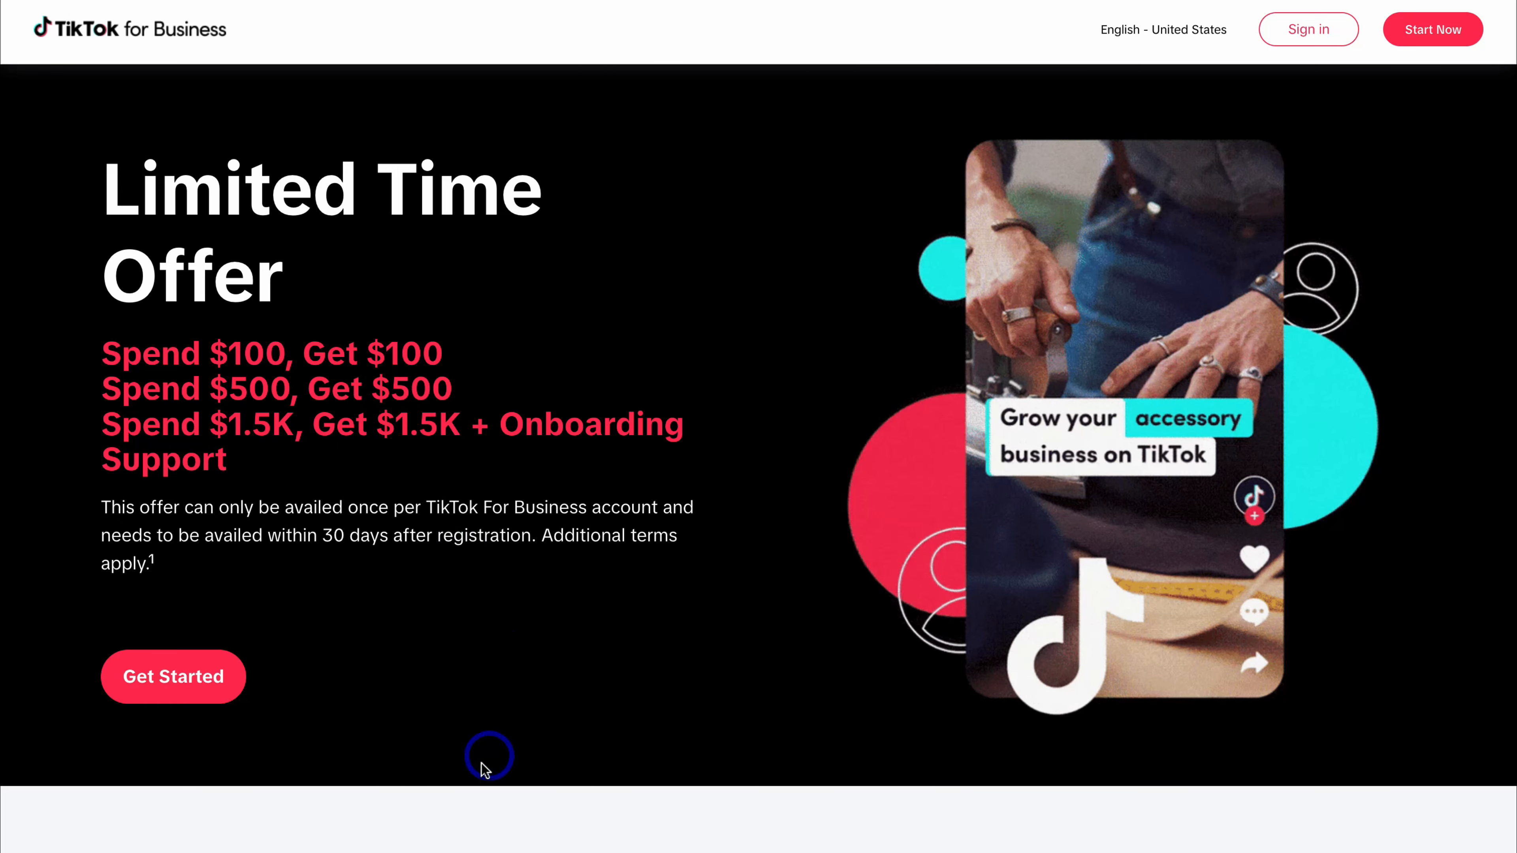
Review the ad credit offer page and its advertiser account sign-up form.
{"action": "scroll", "coordinate": [434, 816], "scroll_direction": "down", "scroll_amount": 8}
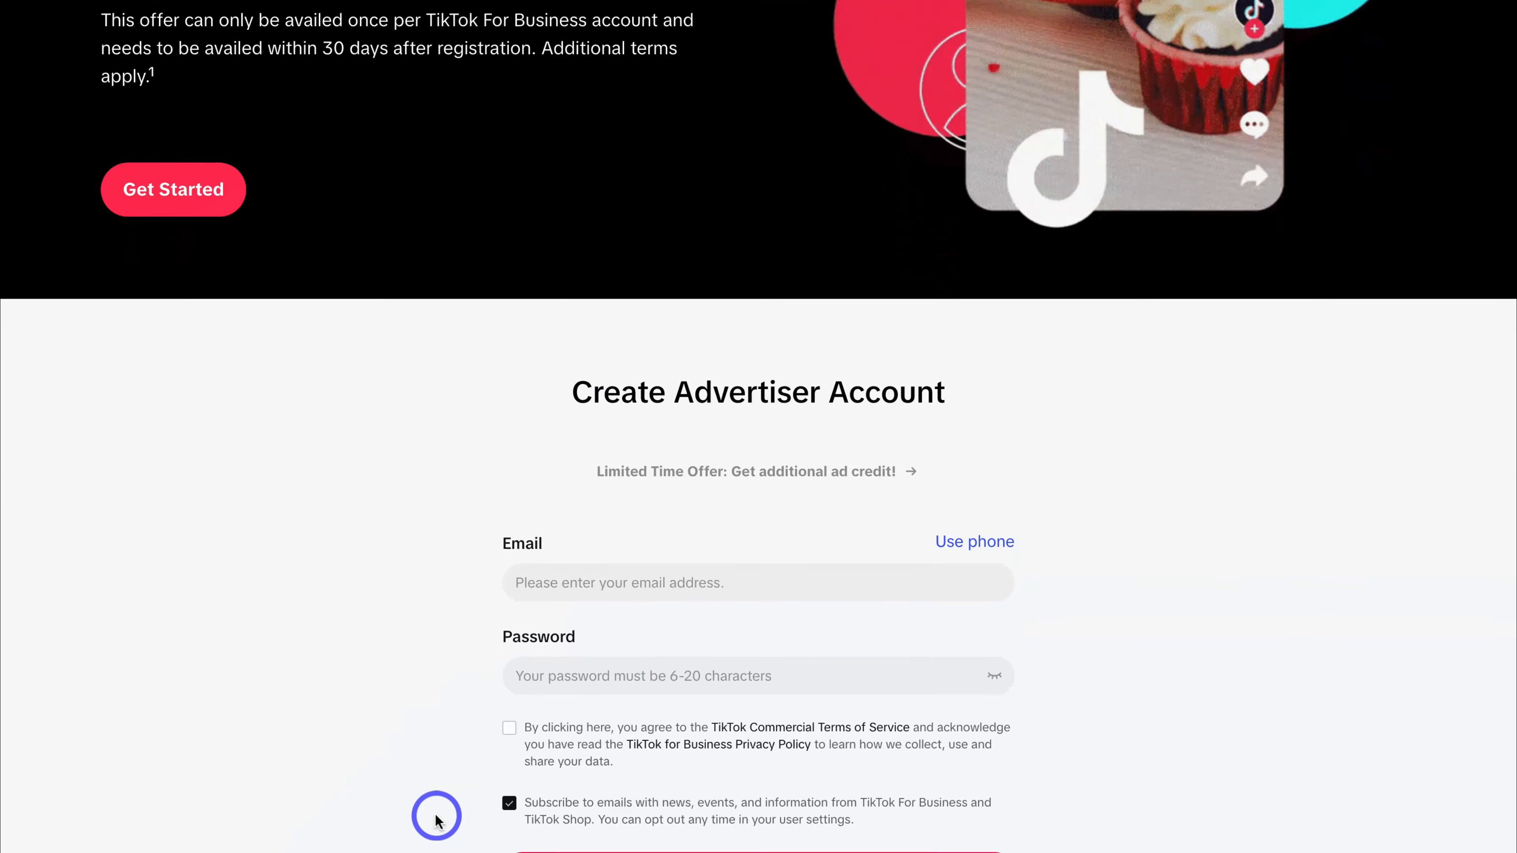
{"action": "scroll", "coordinate": [436, 820], "scroll_direction": "down", "scroll_amount": 4}
{"action": "scroll", "coordinate": [435, 819], "scroll_direction": "up", "scroll_amount": 1}
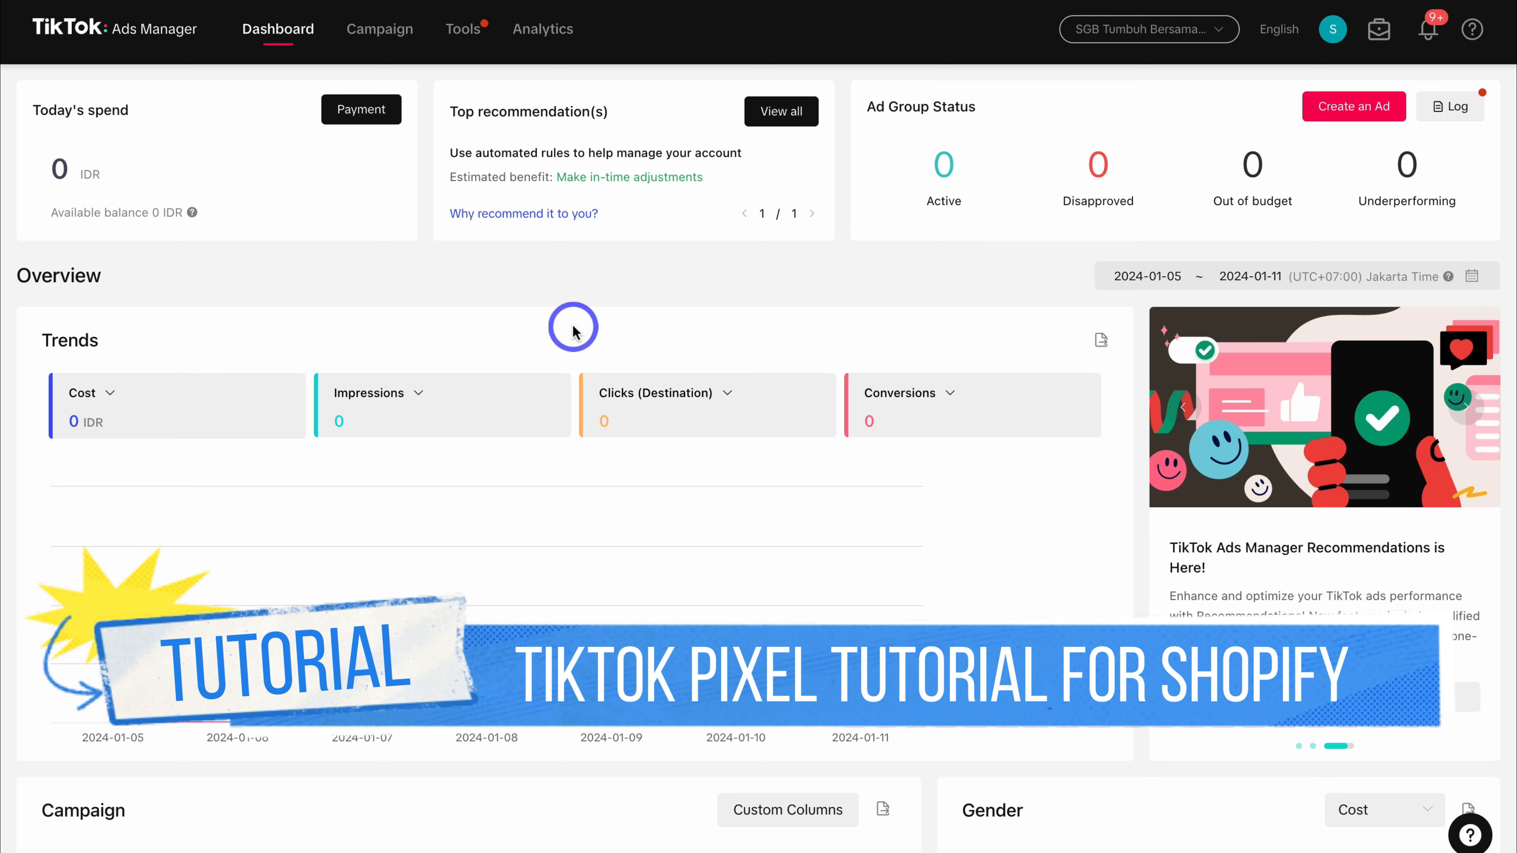
Start creating a new ad campaign in Custom mode and compare the conversion advertising objectives.
{"action": "left_click", "coordinate": [391, 40]}
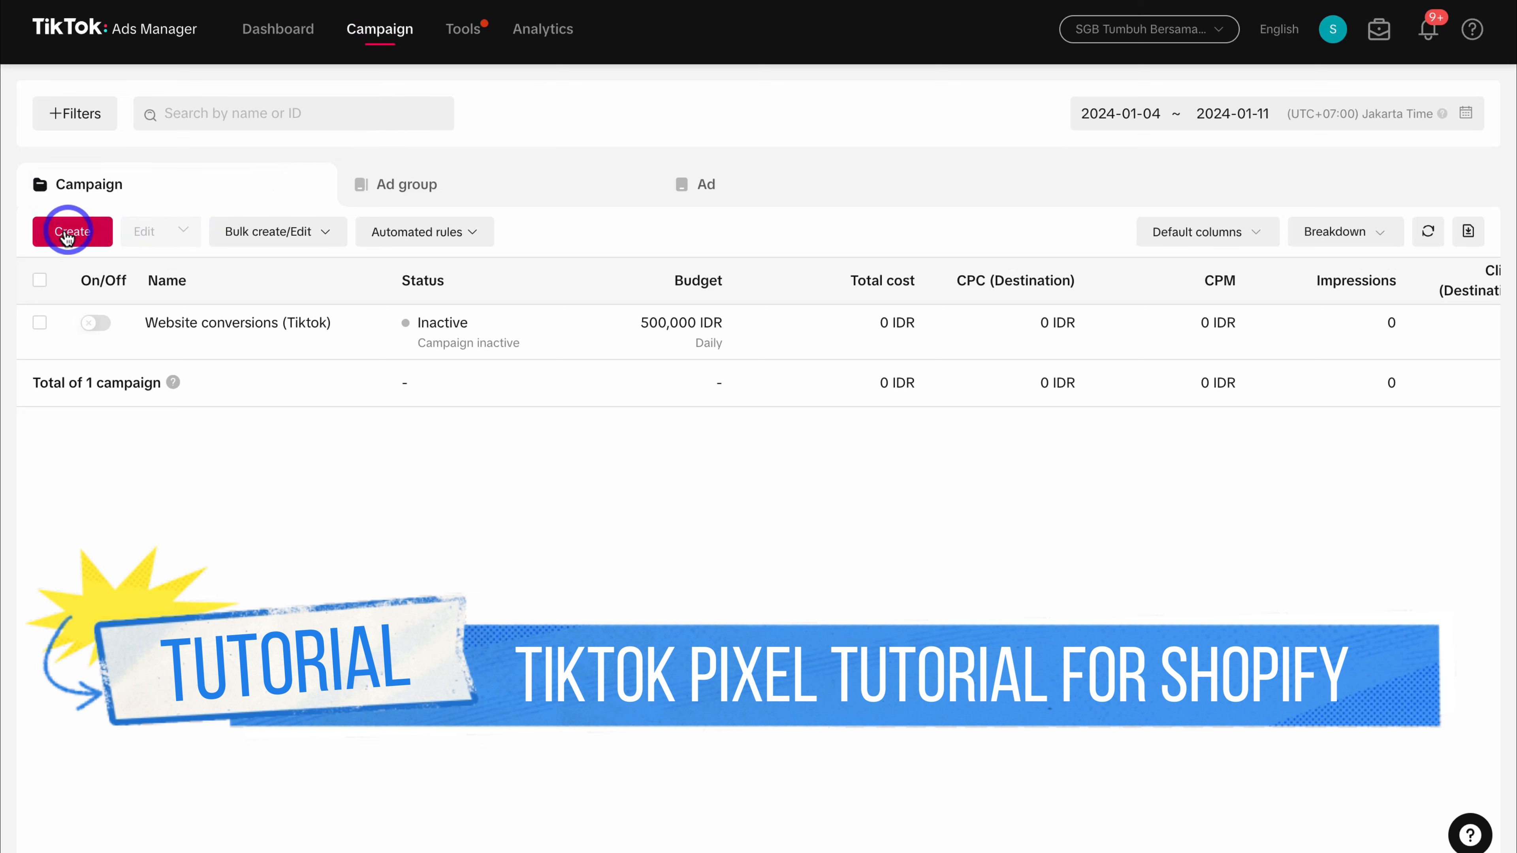
{"action": "left_click", "coordinate": [72, 236]}
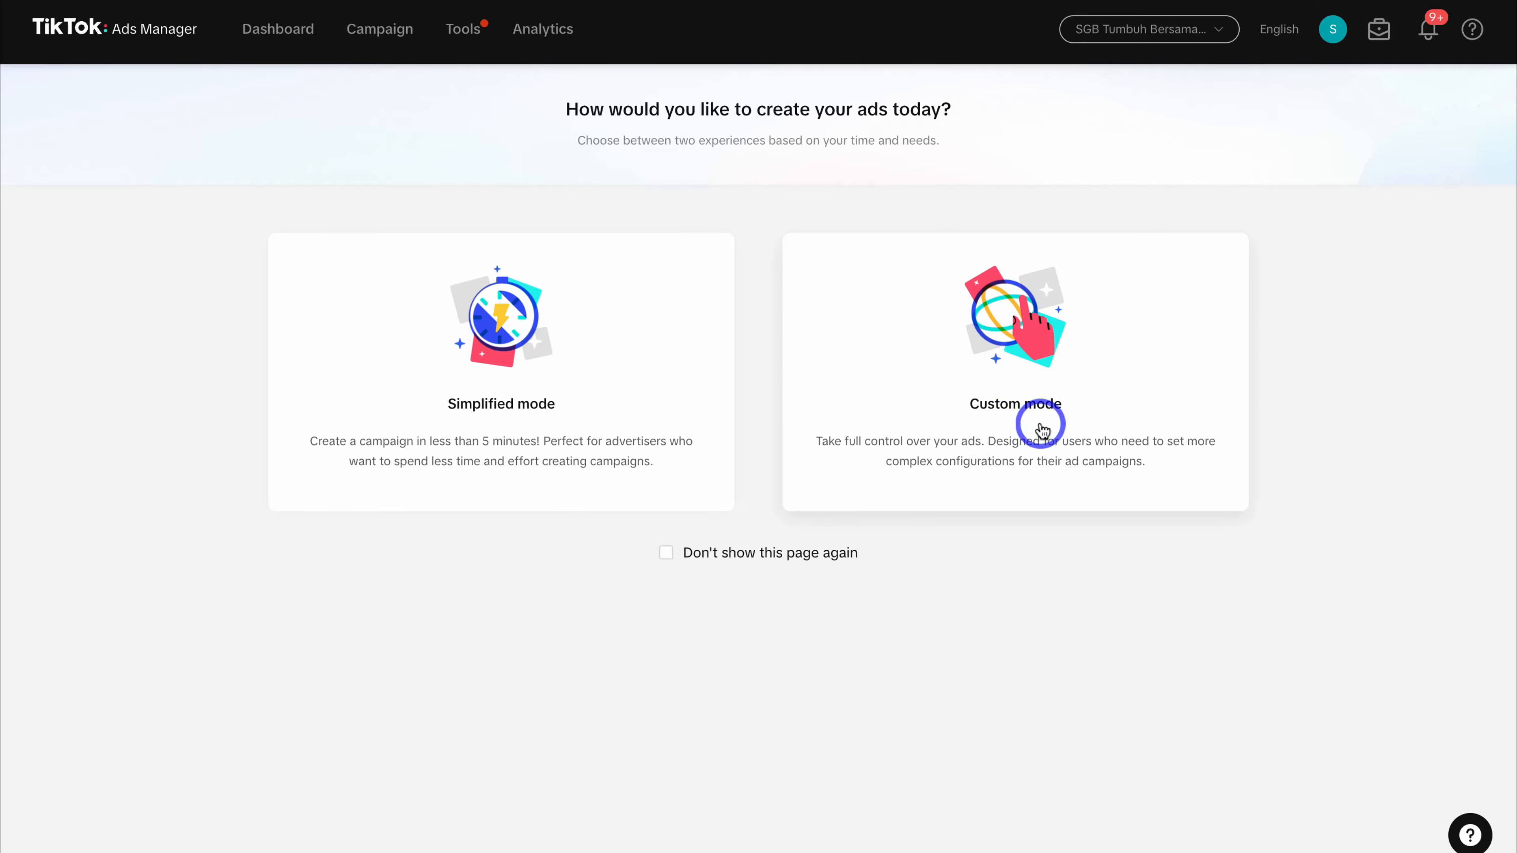
{"action": "left_click", "coordinate": [1127, 405]}
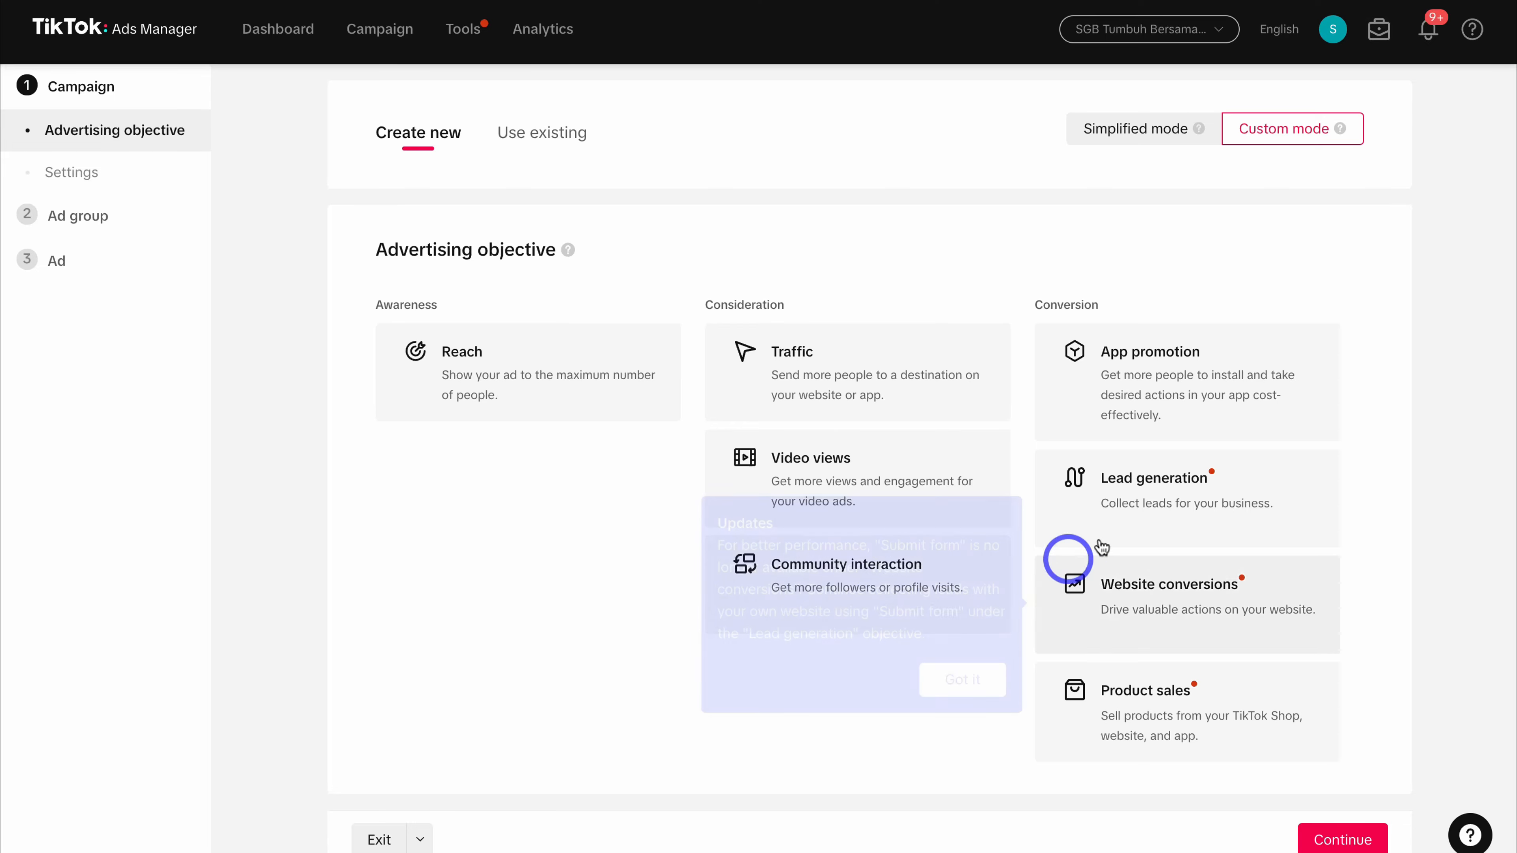
{"action": "mouse_move", "coordinate": [1096, 480]}
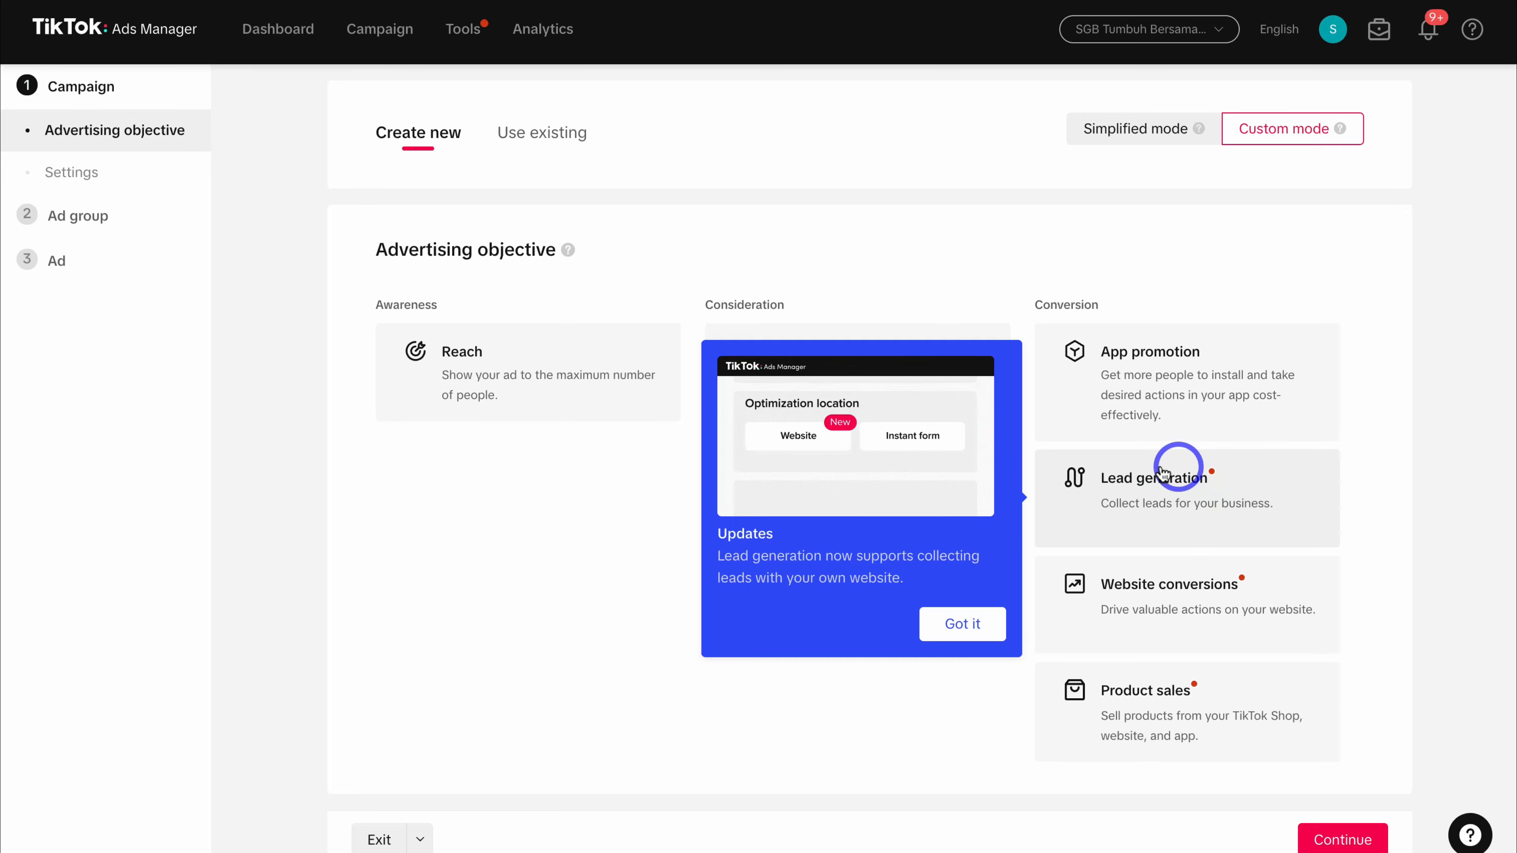
{"action": "mouse_move", "coordinate": [1200, 627]}
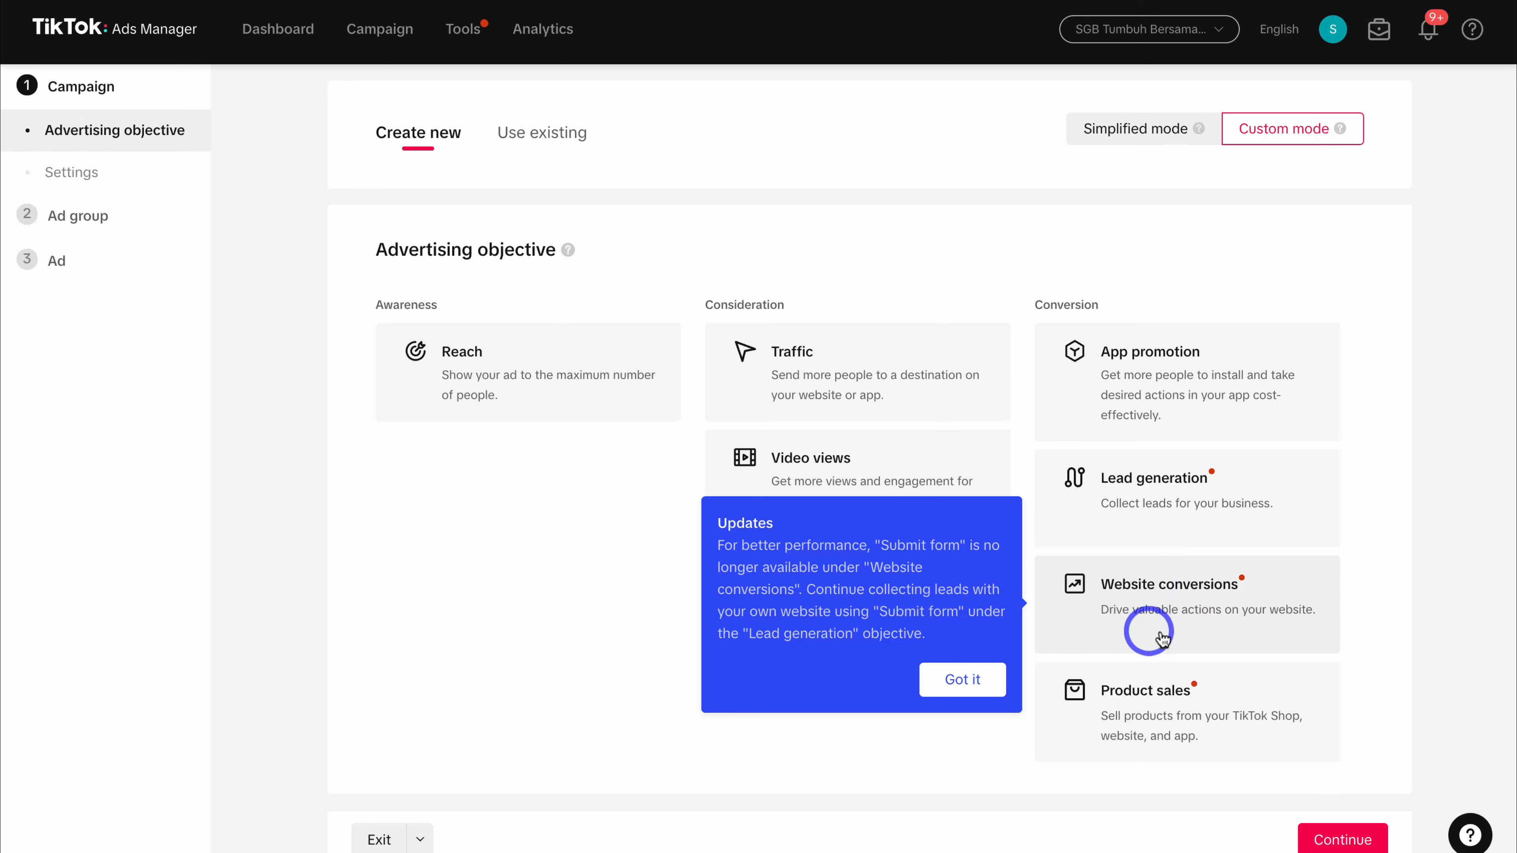
{"action": "mouse_move", "coordinate": [1171, 682]}
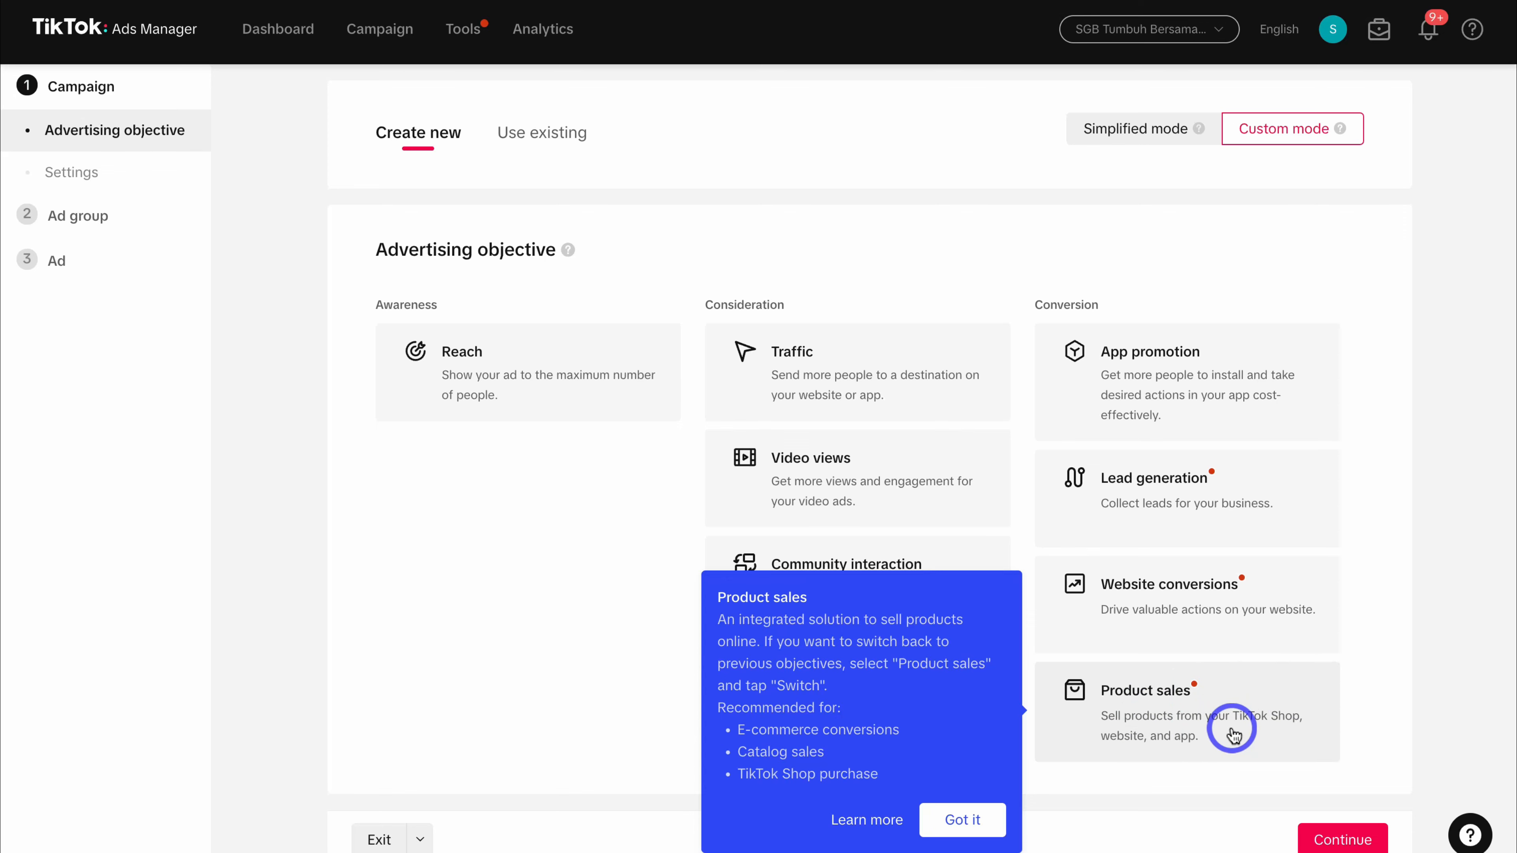
{"action": "mouse_move", "coordinate": [1117, 600]}
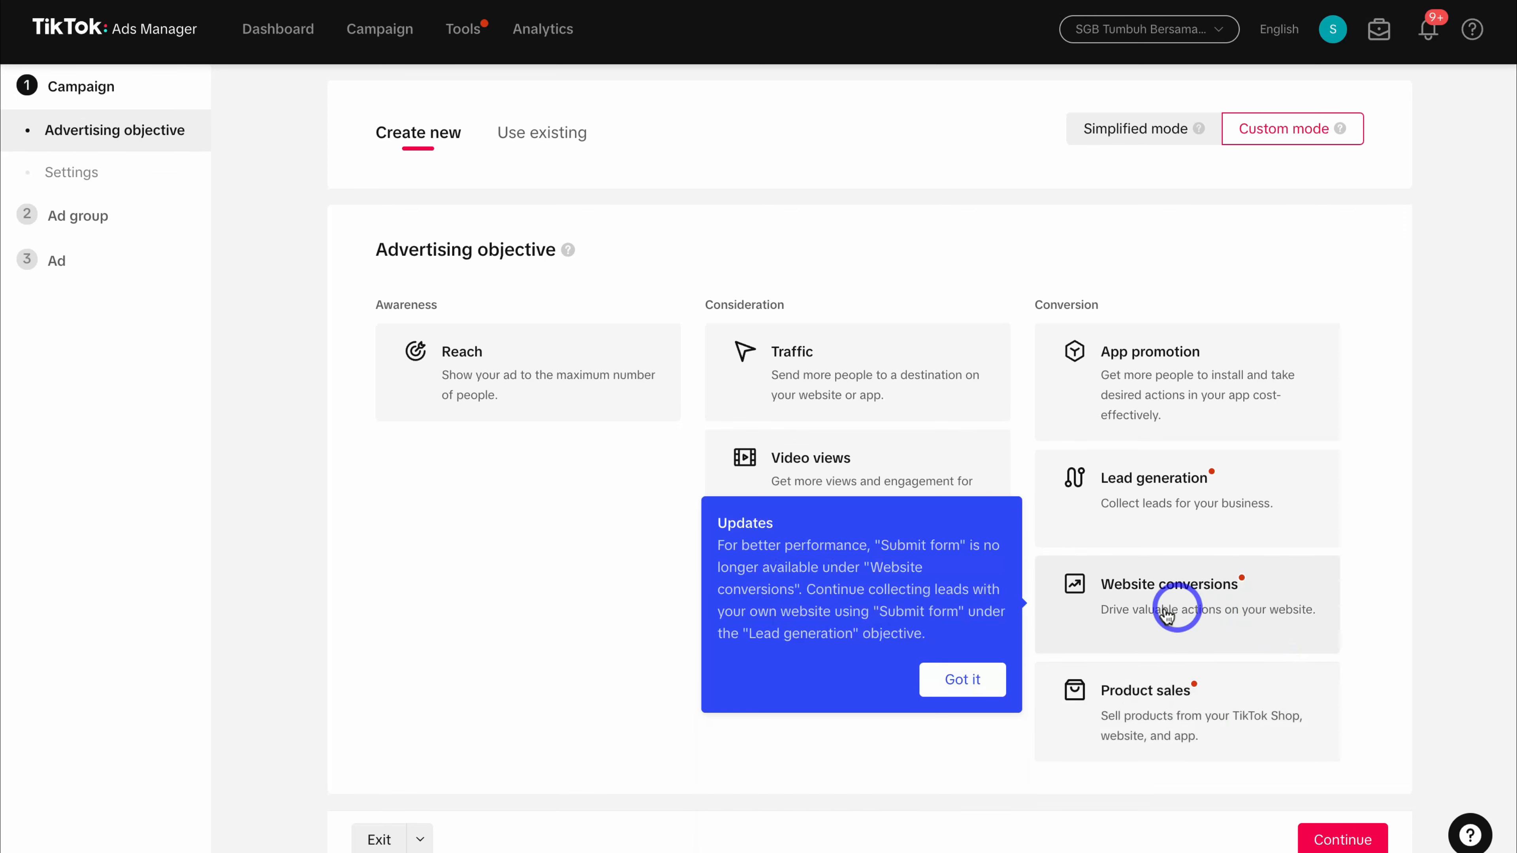
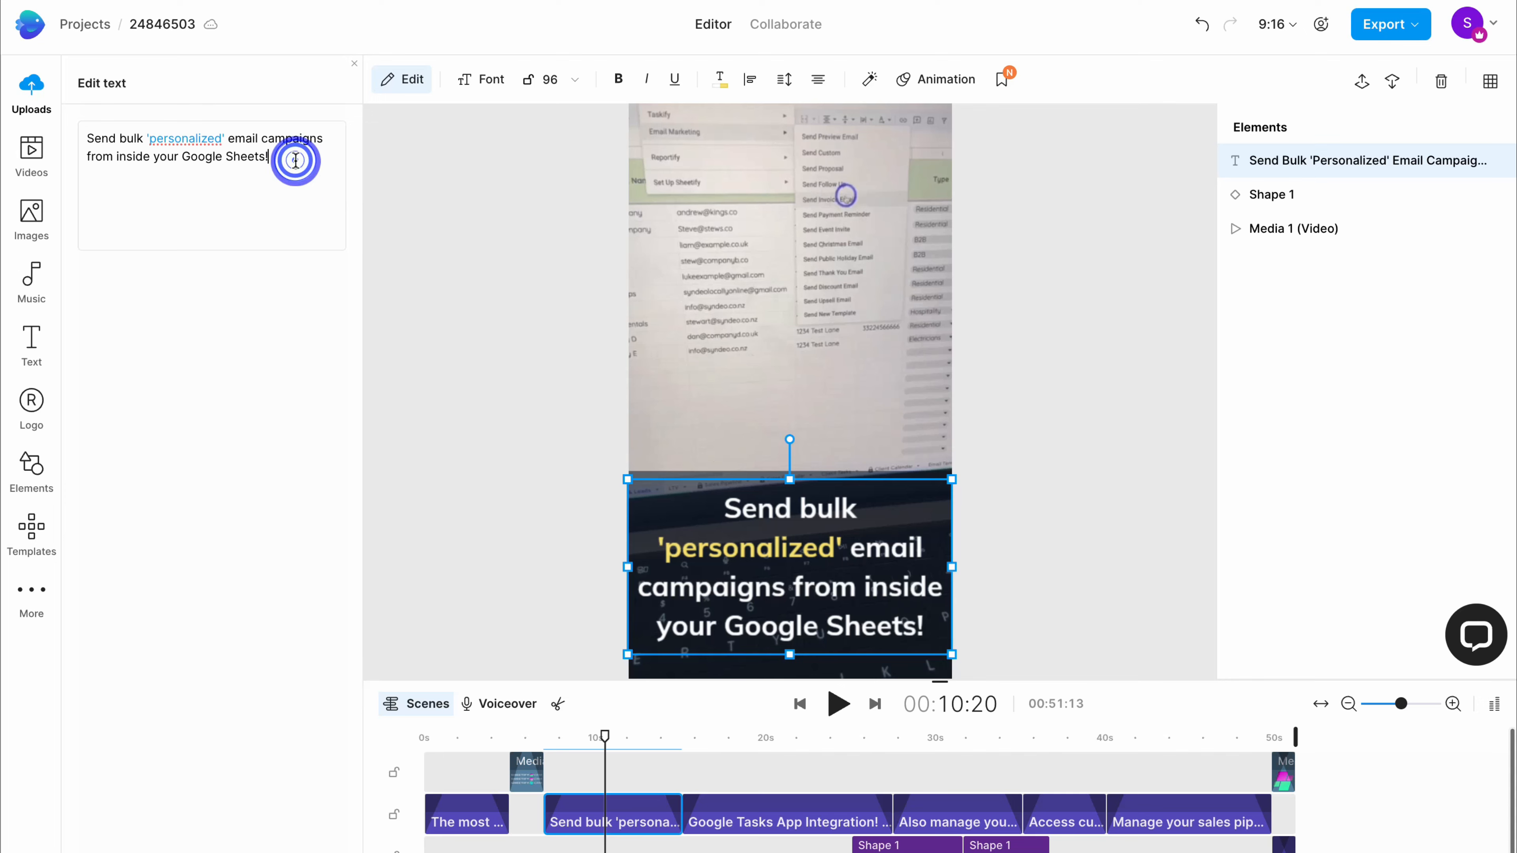
In the online video editor, examine the 'personalized' email caption text and preview the other captions along the vertical ad's timeline.
{"action": "left_click_drag", "start_coordinate": [296, 160], "coordinate": [157, 141]}
{"action": "left_click", "coordinate": [303, 161]}
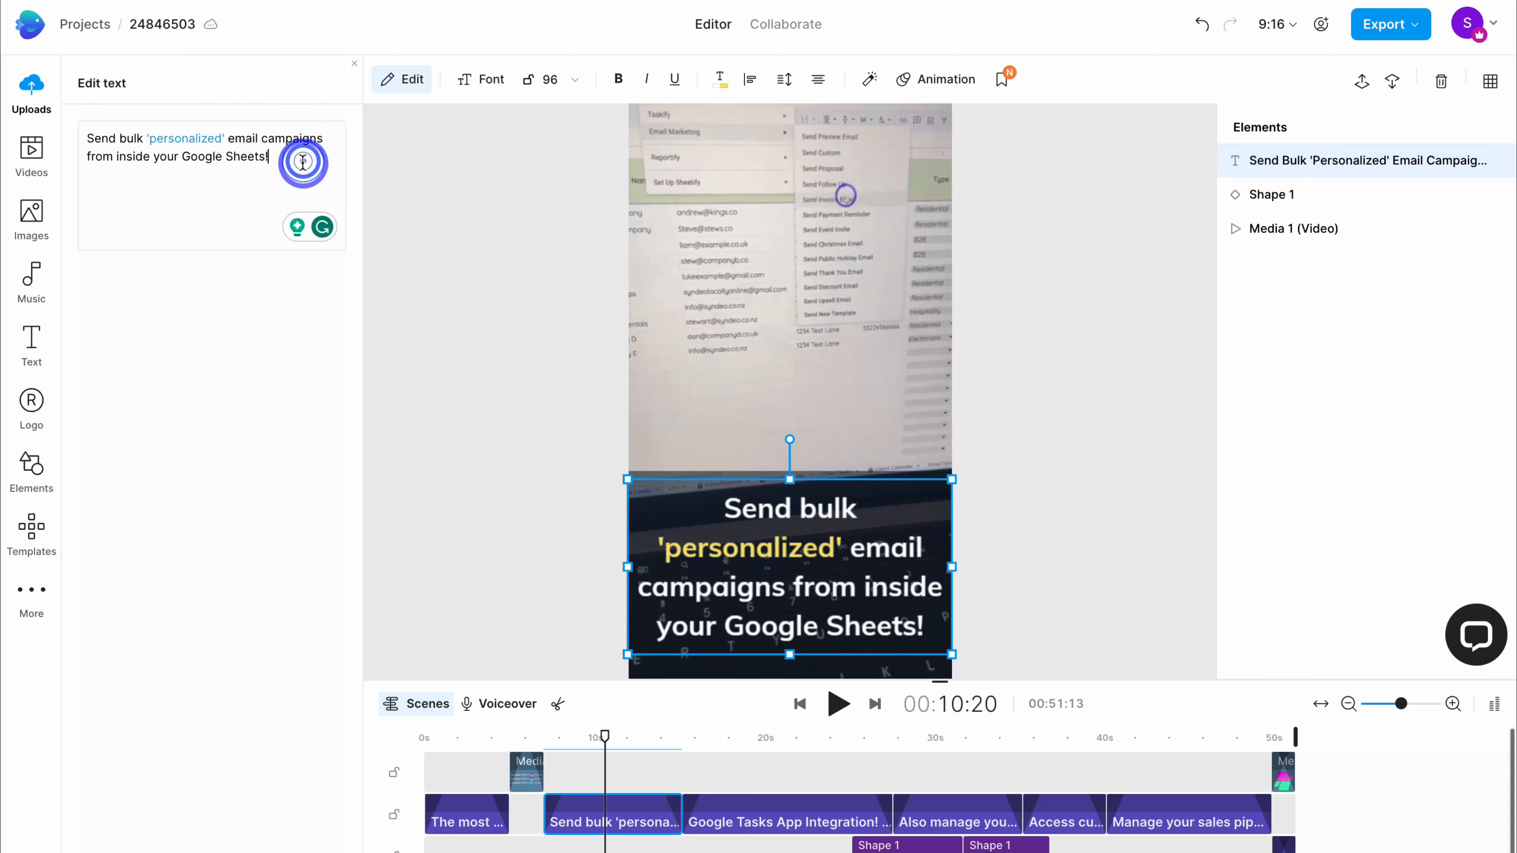
{"action": "left_click", "coordinate": [460, 517]}
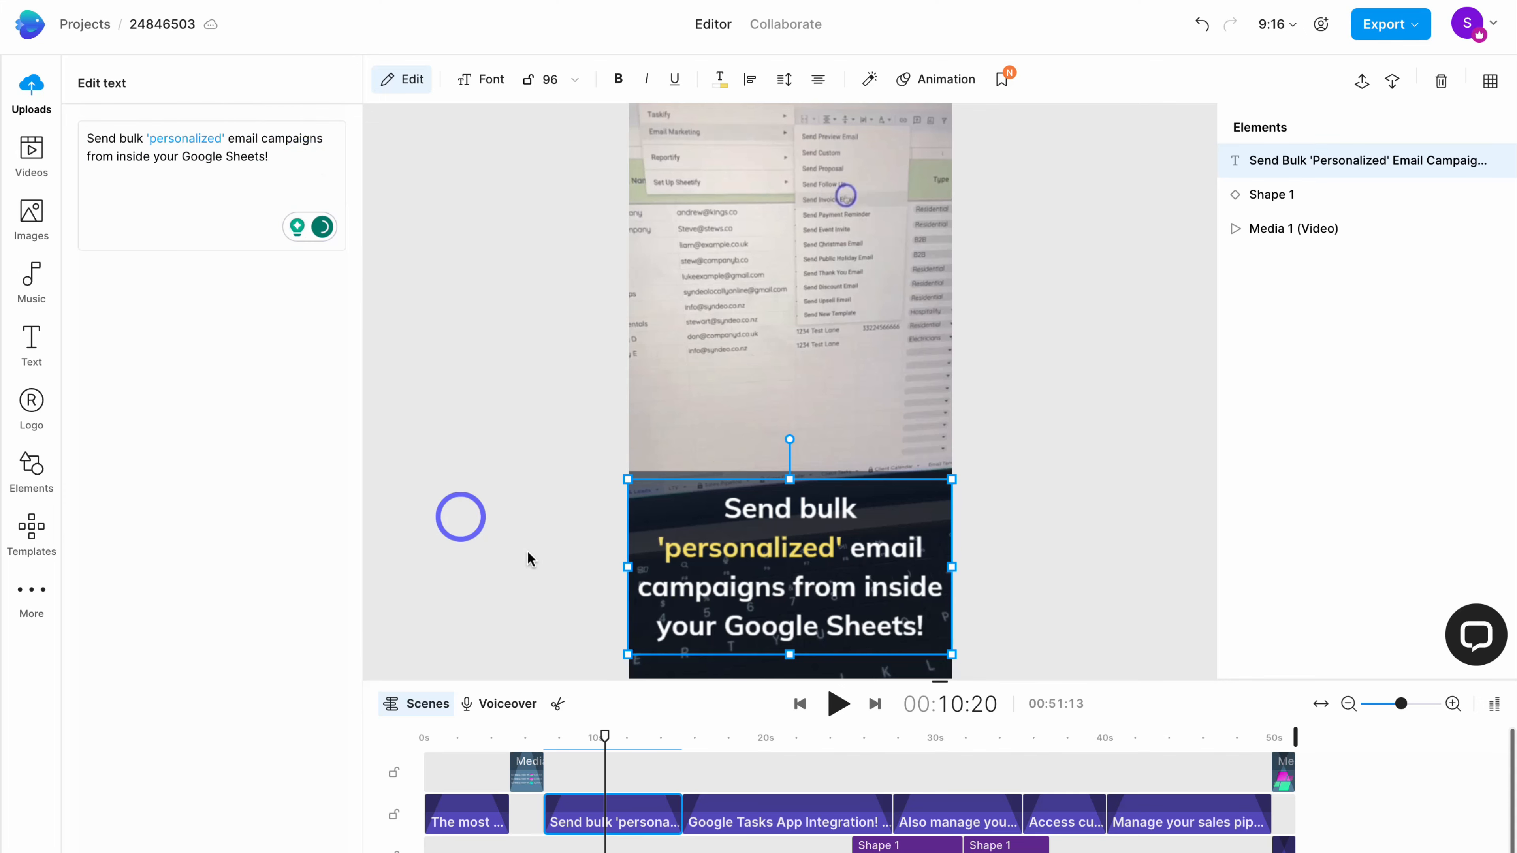
{"action": "left_click", "coordinate": [748, 739]}
{"action": "left_click", "coordinate": [918, 737]}
{"action": "left_click", "coordinate": [995, 736]}
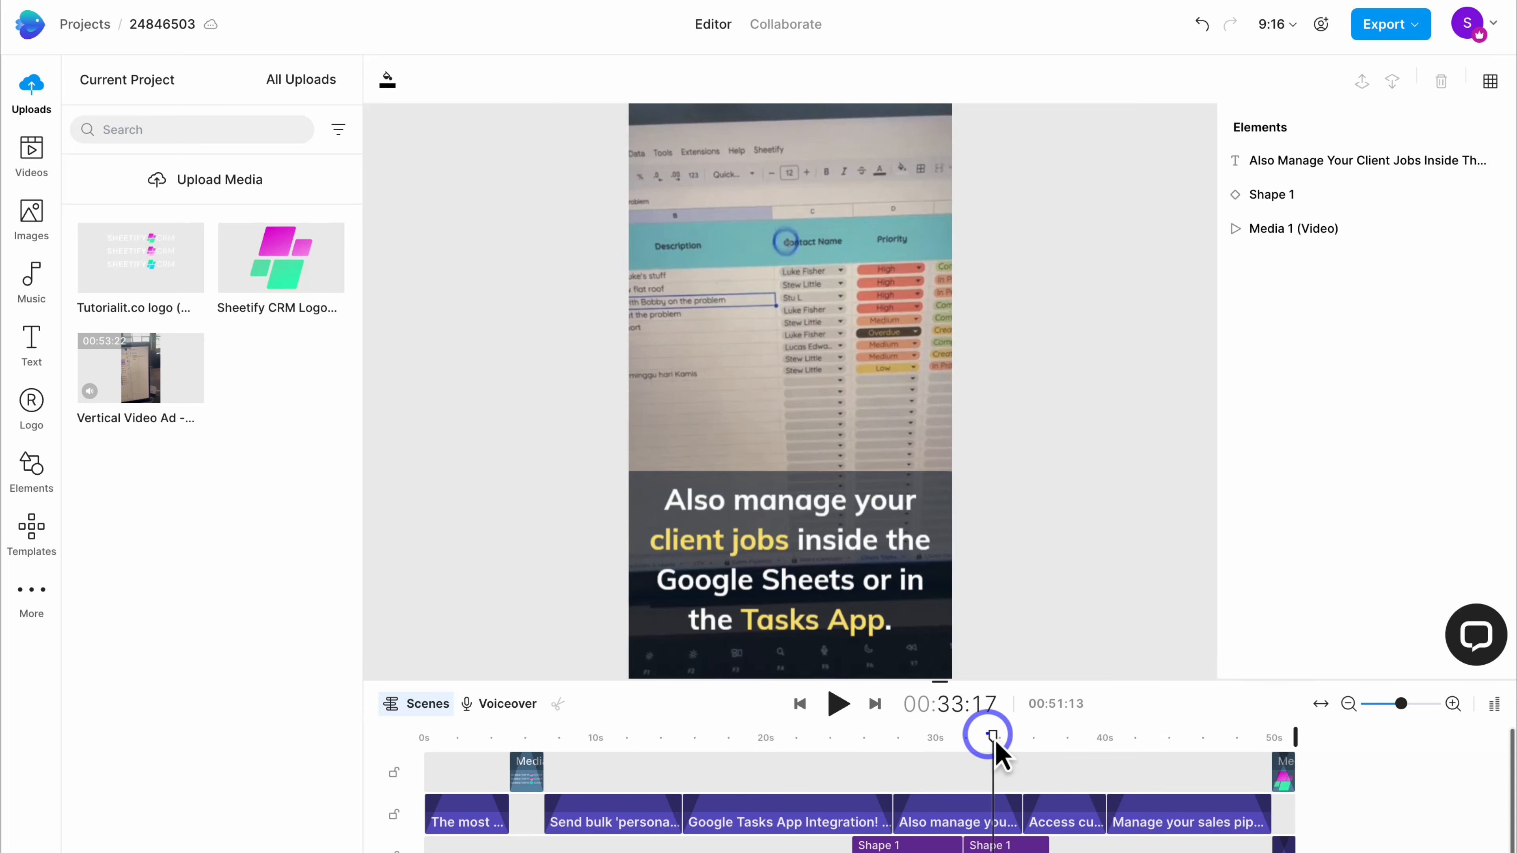
{"action": "left_click", "coordinate": [1059, 737]}
{"action": "left_click", "coordinate": [1184, 737]}
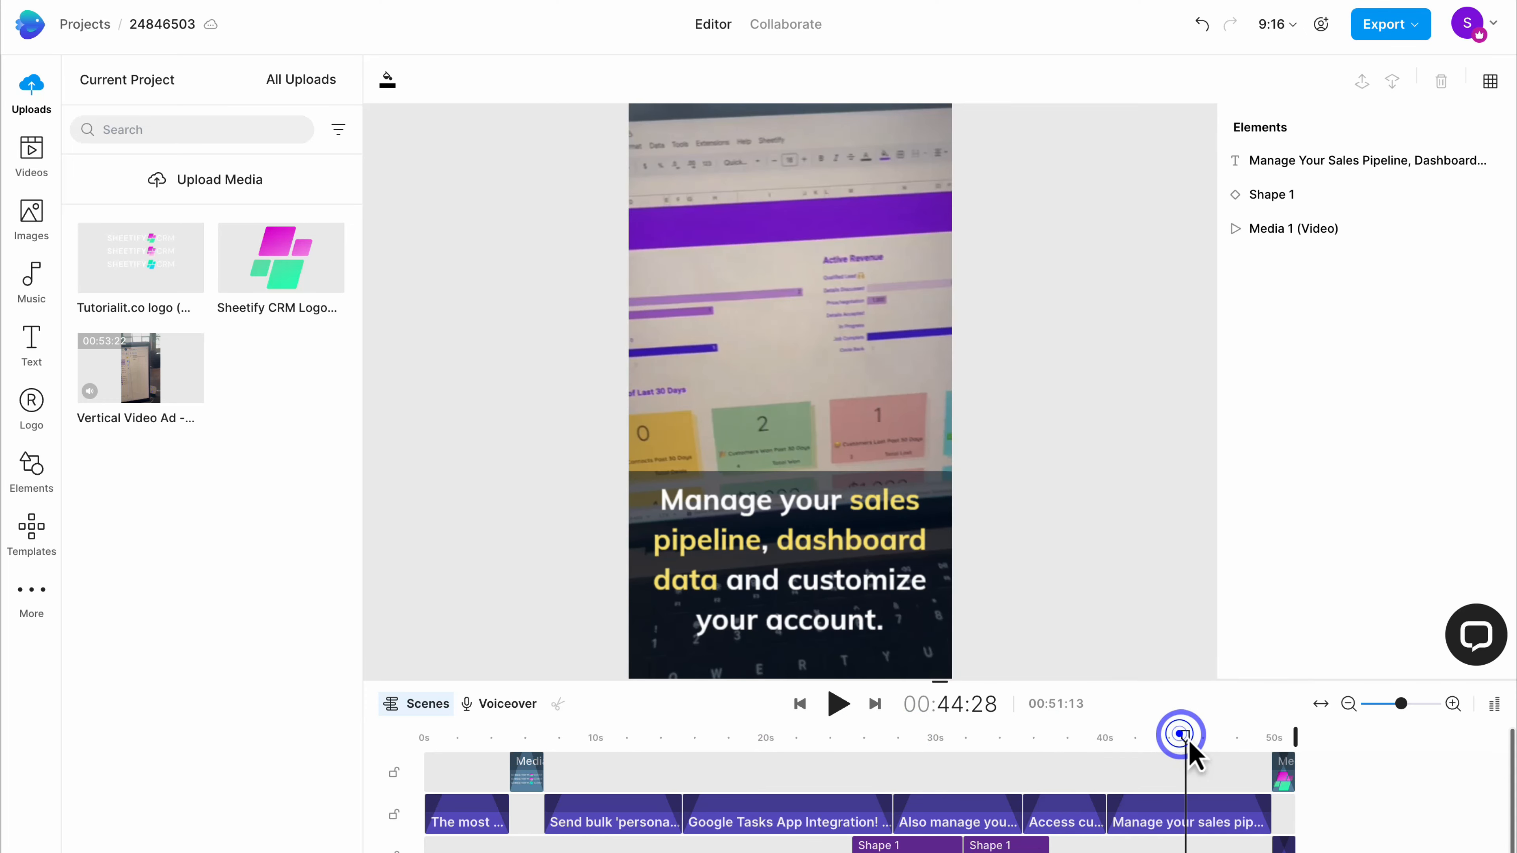
Select the sales pipeline caption and look through the editor's image, music and element libraries.
{"action": "left_click", "coordinate": [787, 595]}
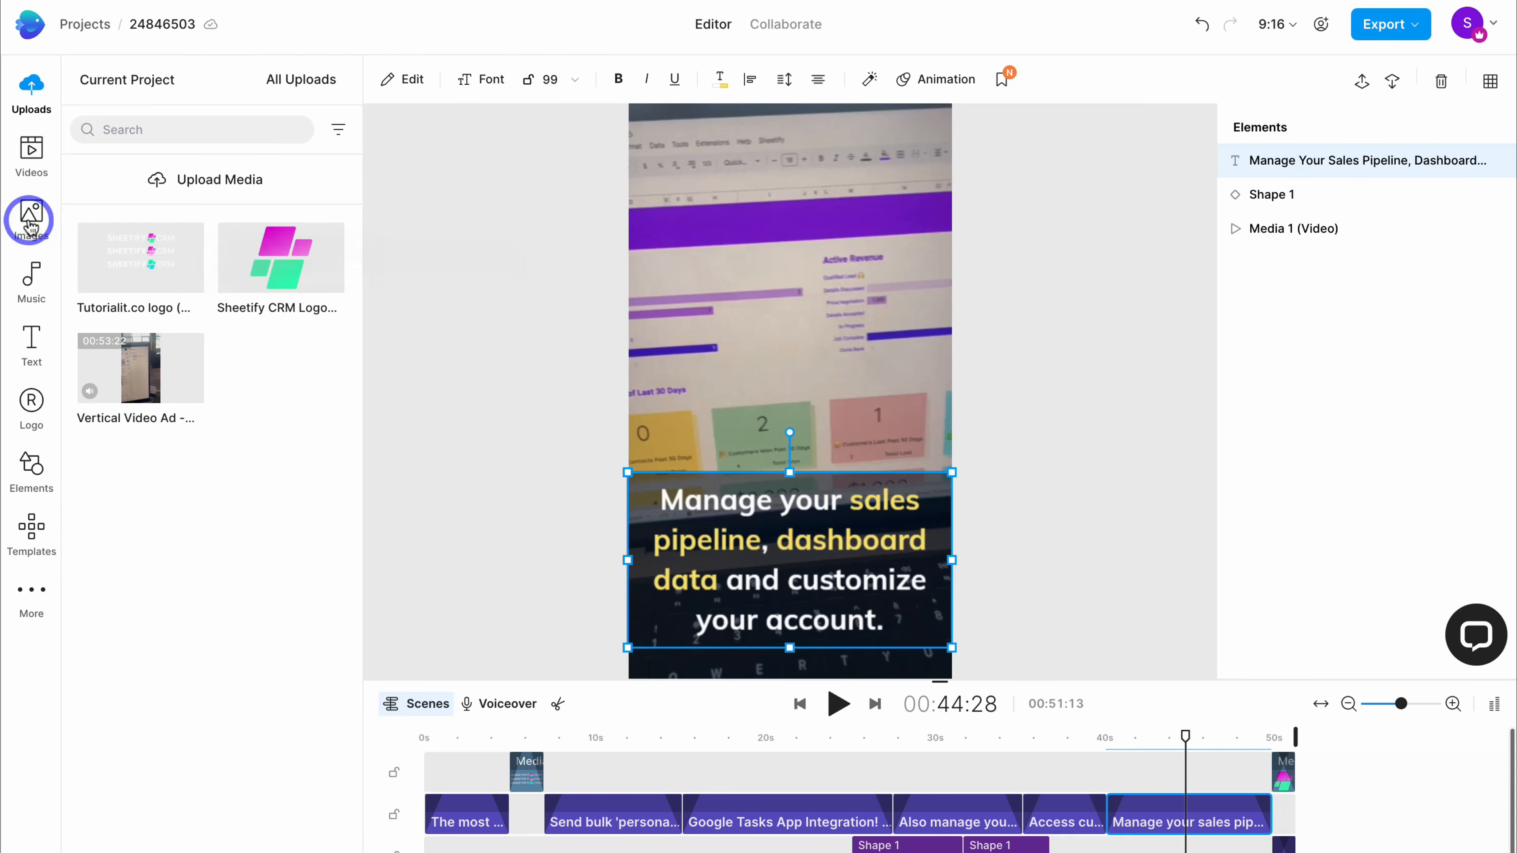
{"action": "left_click", "coordinate": [30, 224]}
{"action": "left_click", "coordinate": [30, 275]}
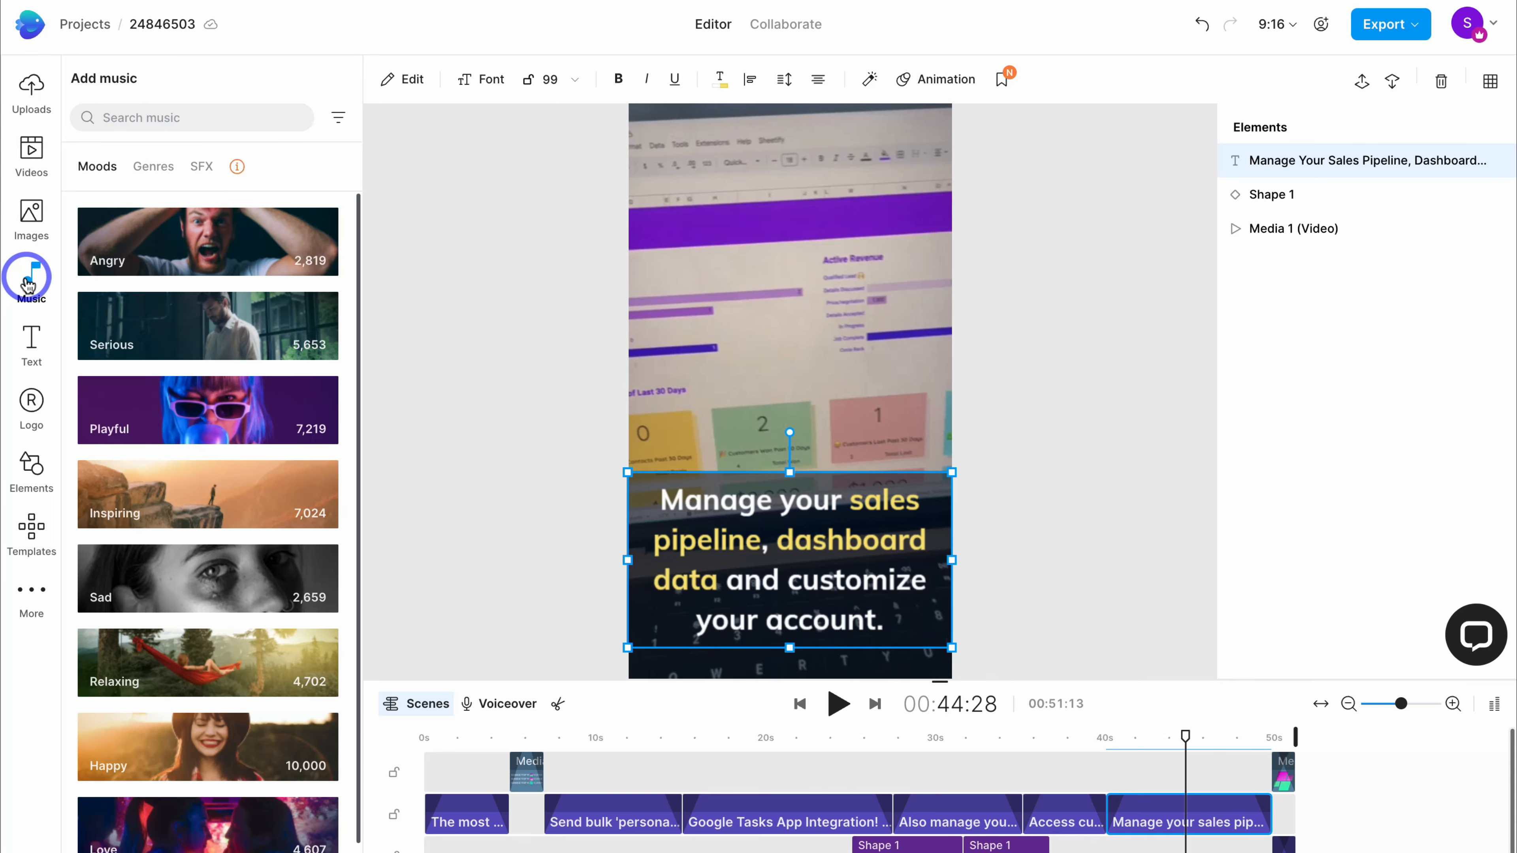
{"action": "left_click", "coordinate": [39, 471]}
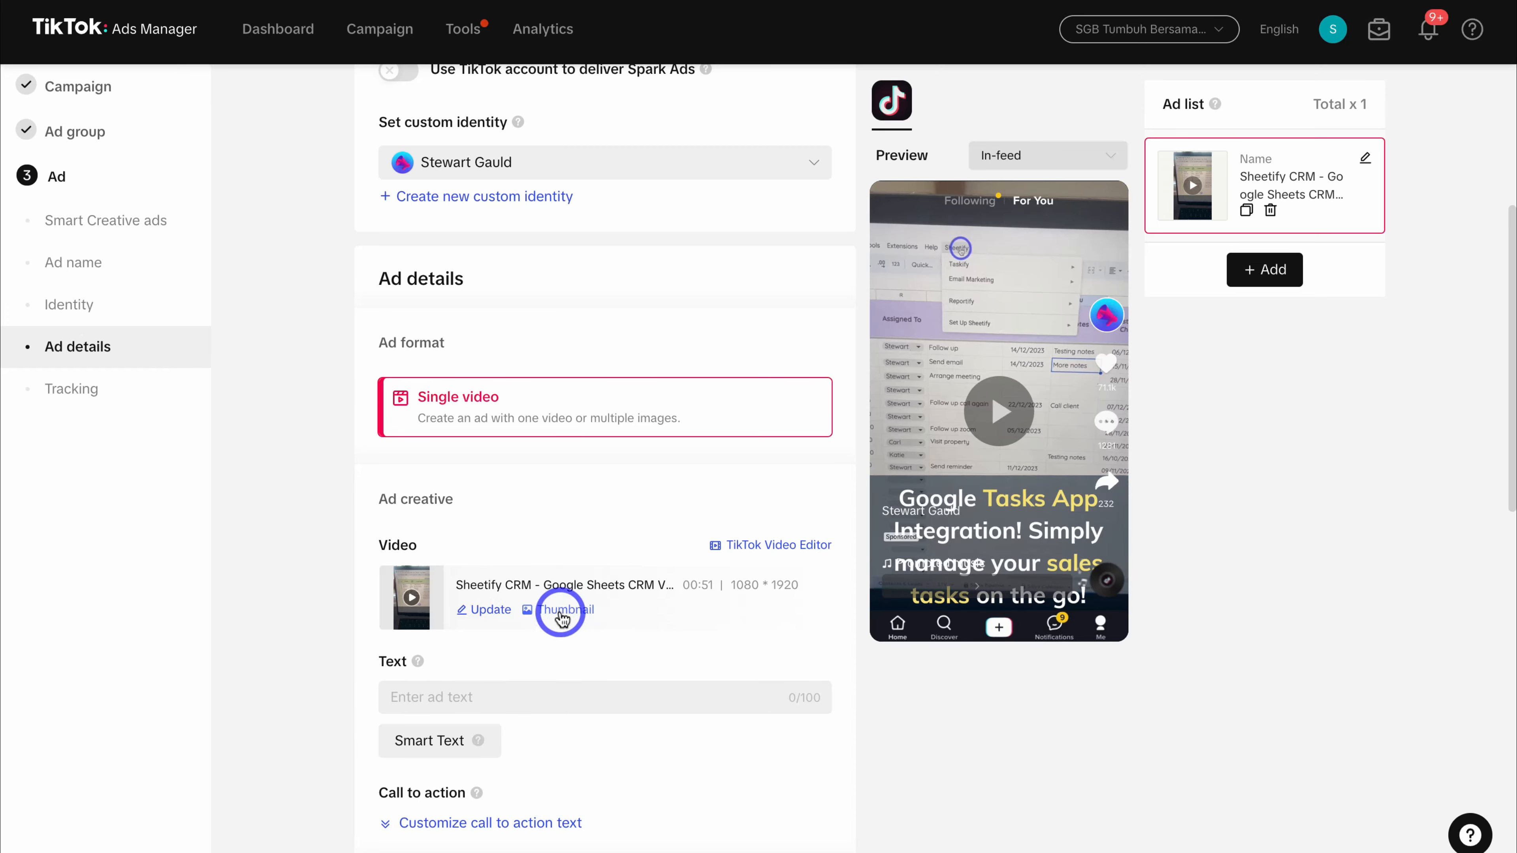
In TikTok Ads Manager, enter "All-in-one Google Sheets CRM for small Biz!" as the ad text in the ad details.
{"action": "scroll", "coordinate": [562, 619], "scroll_direction": "down", "scroll_amount": 3}
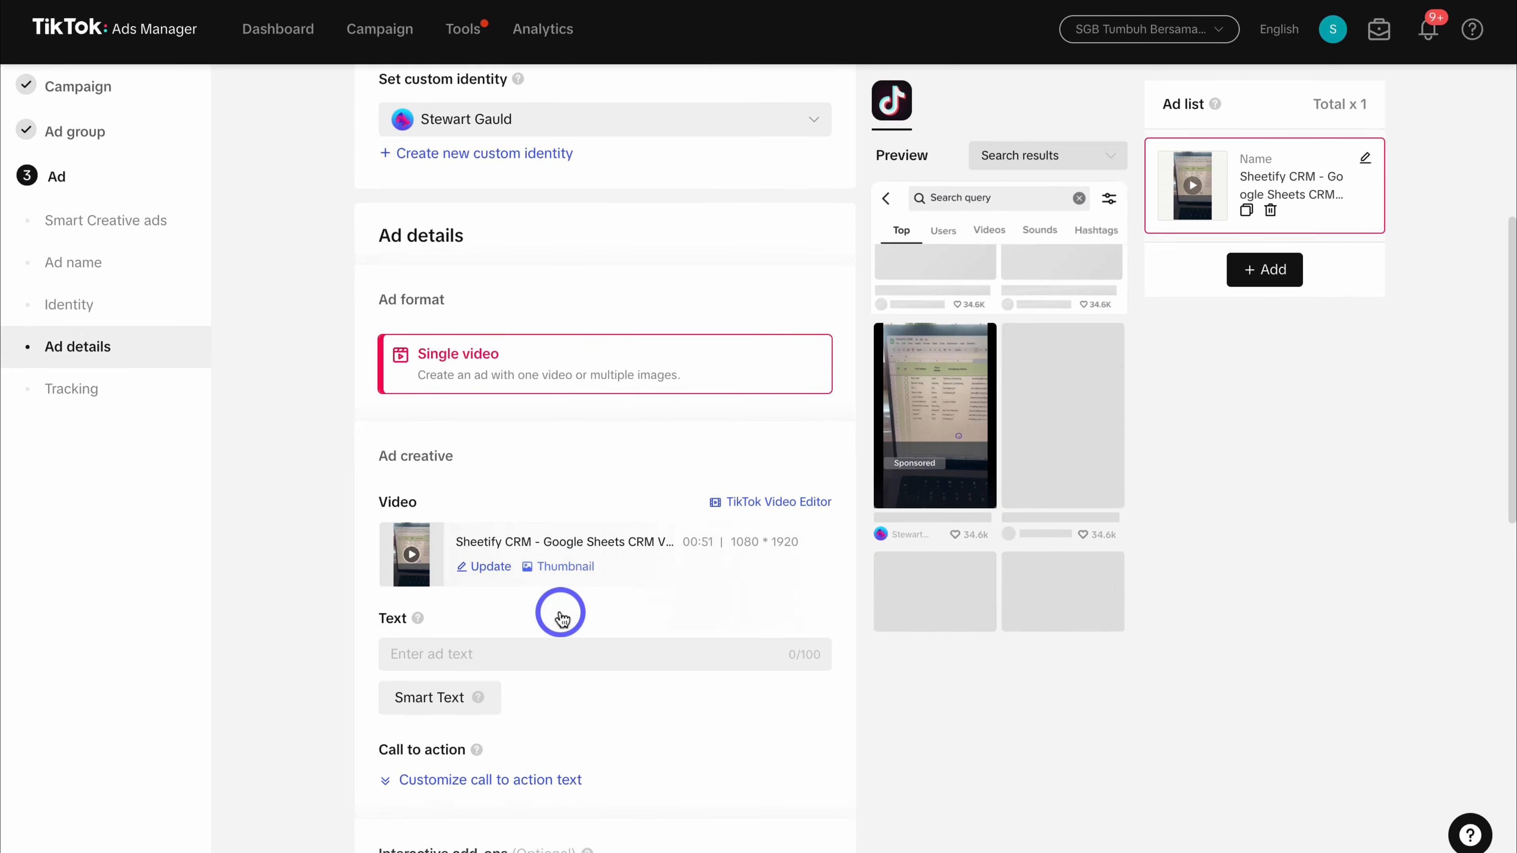
{"action": "left_click", "coordinate": [481, 482]}
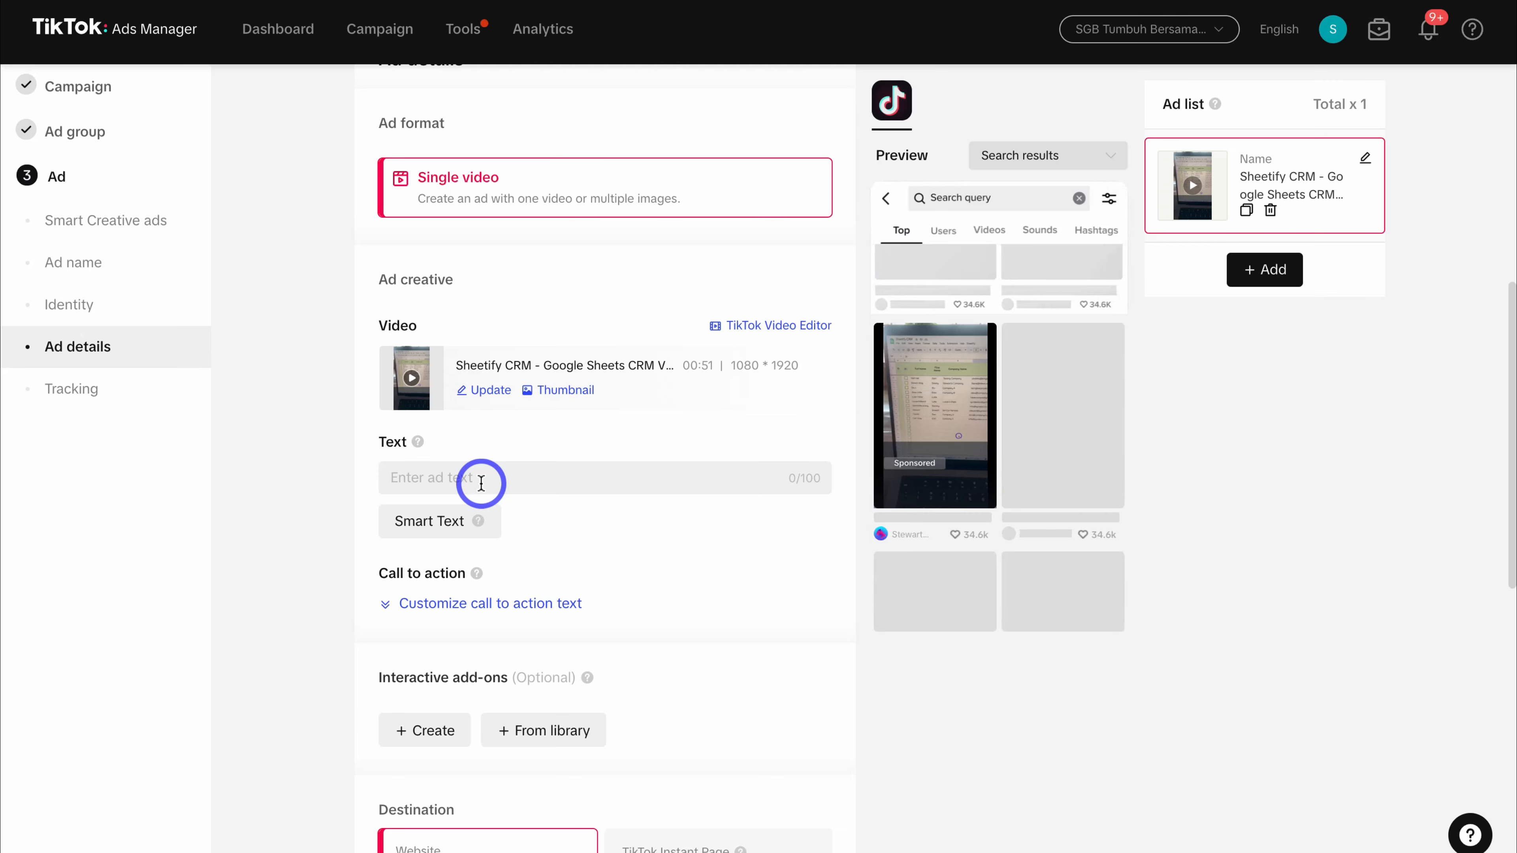
{"action": "type", "text": "All-in-one Google Sheets CRM for small Biz!"}
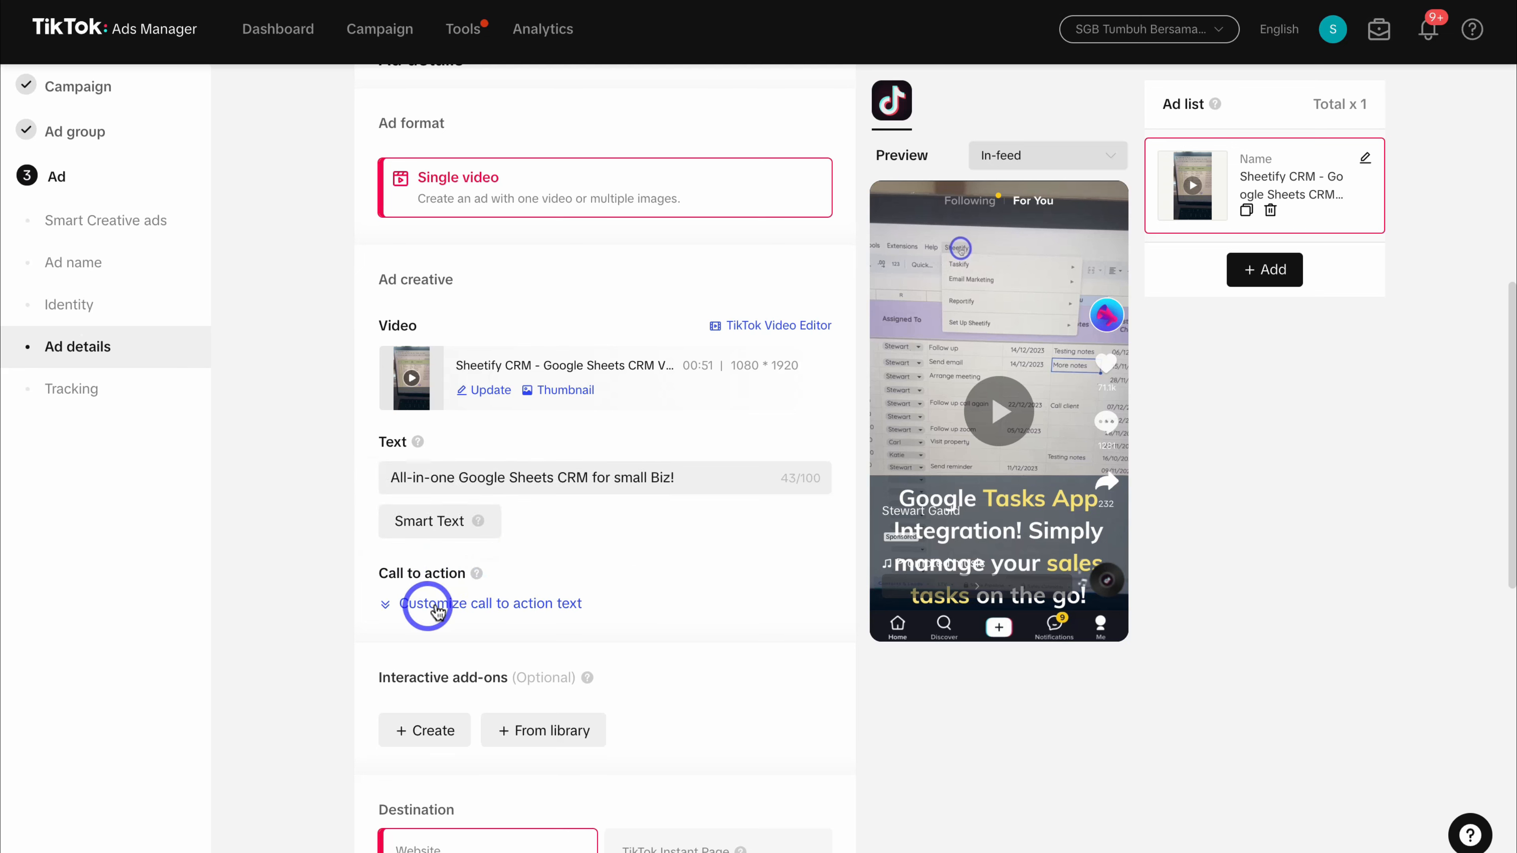
Customize the ad's call to action by reviewing the Standard text options and choosing Dynamic.
{"action": "left_click", "coordinate": [505, 604]}
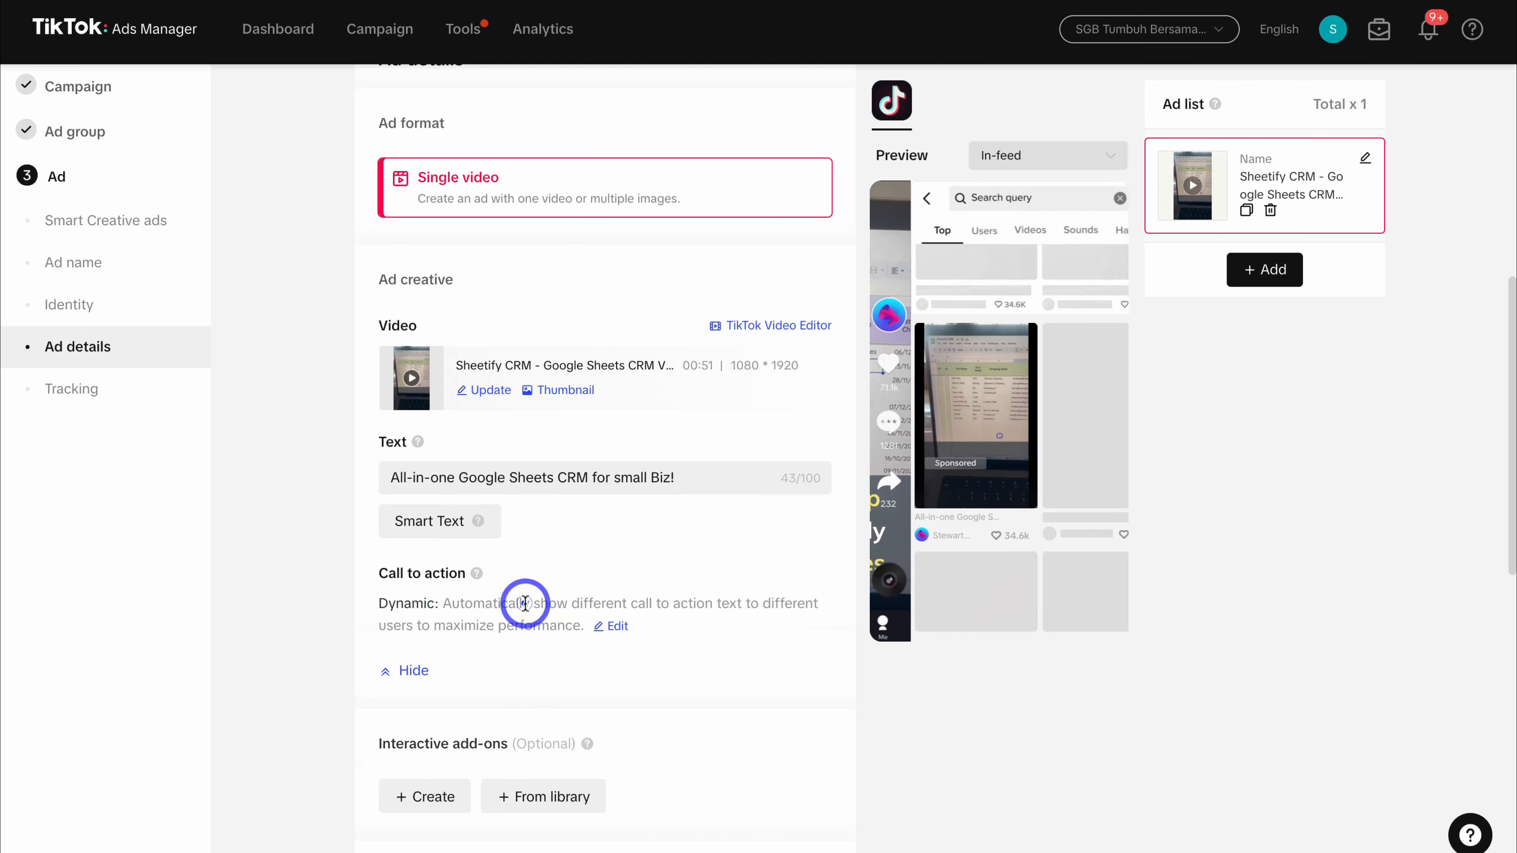
{"action": "left_click", "coordinate": [614, 627]}
{"action": "left_click", "coordinate": [388, 698]}
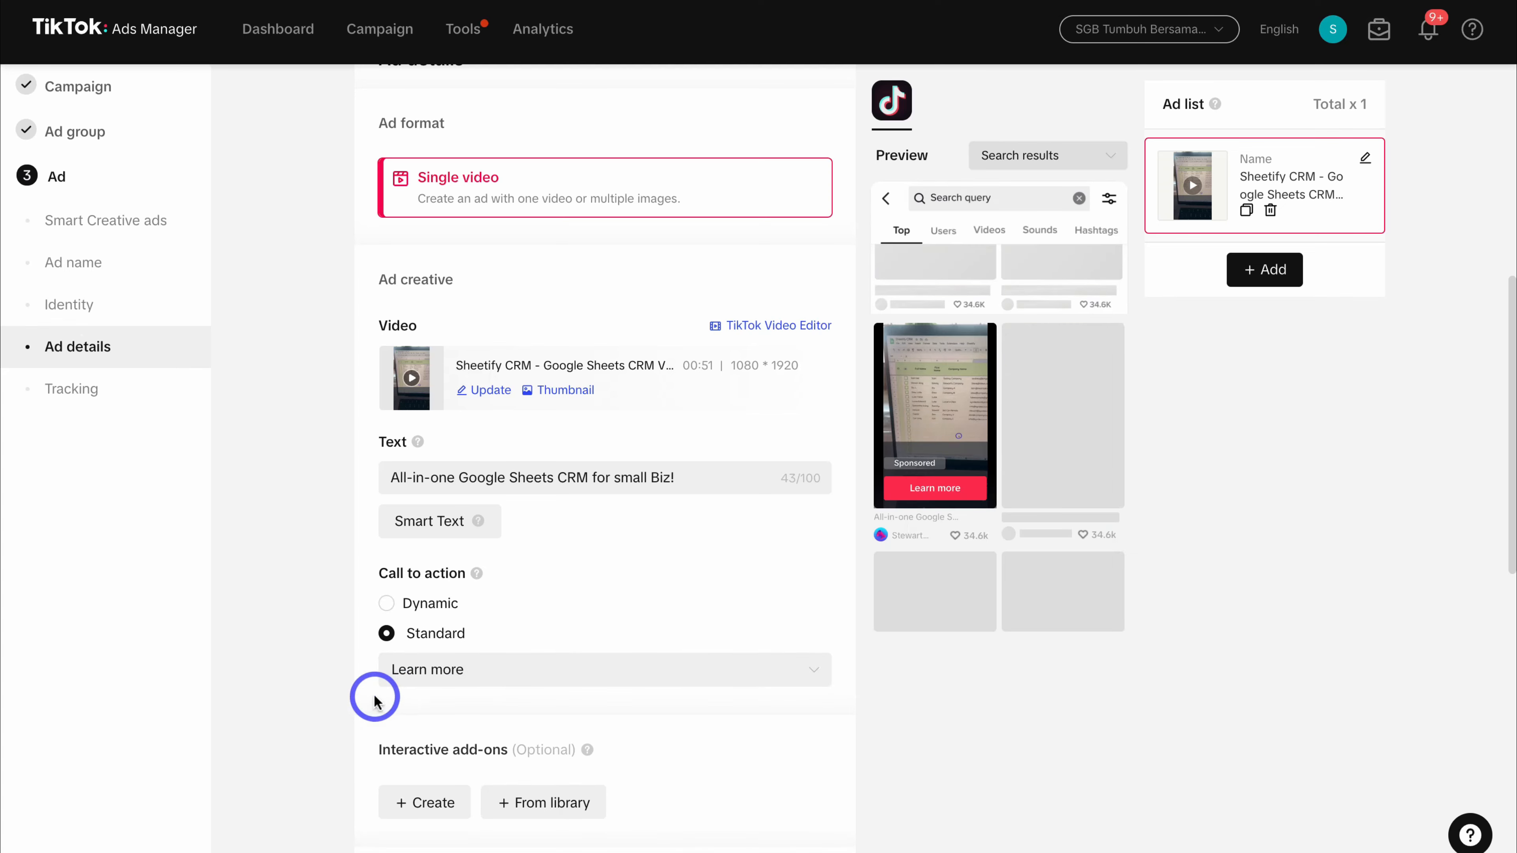
{"action": "left_click", "coordinate": [521, 674]}
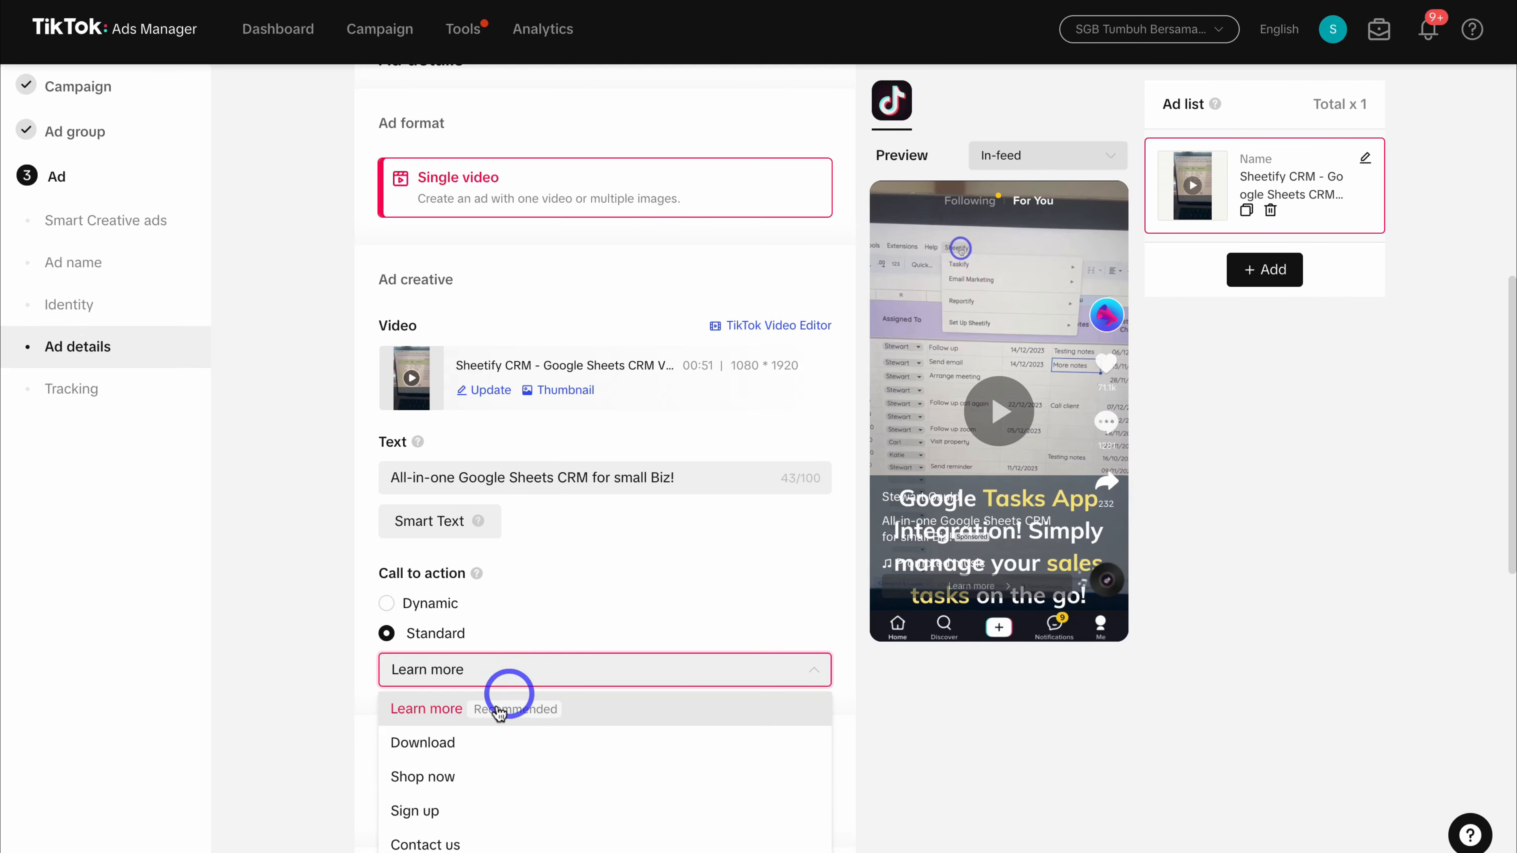
{"action": "scroll", "coordinate": [565, 726], "scroll_direction": "down", "scroll_amount": 1}
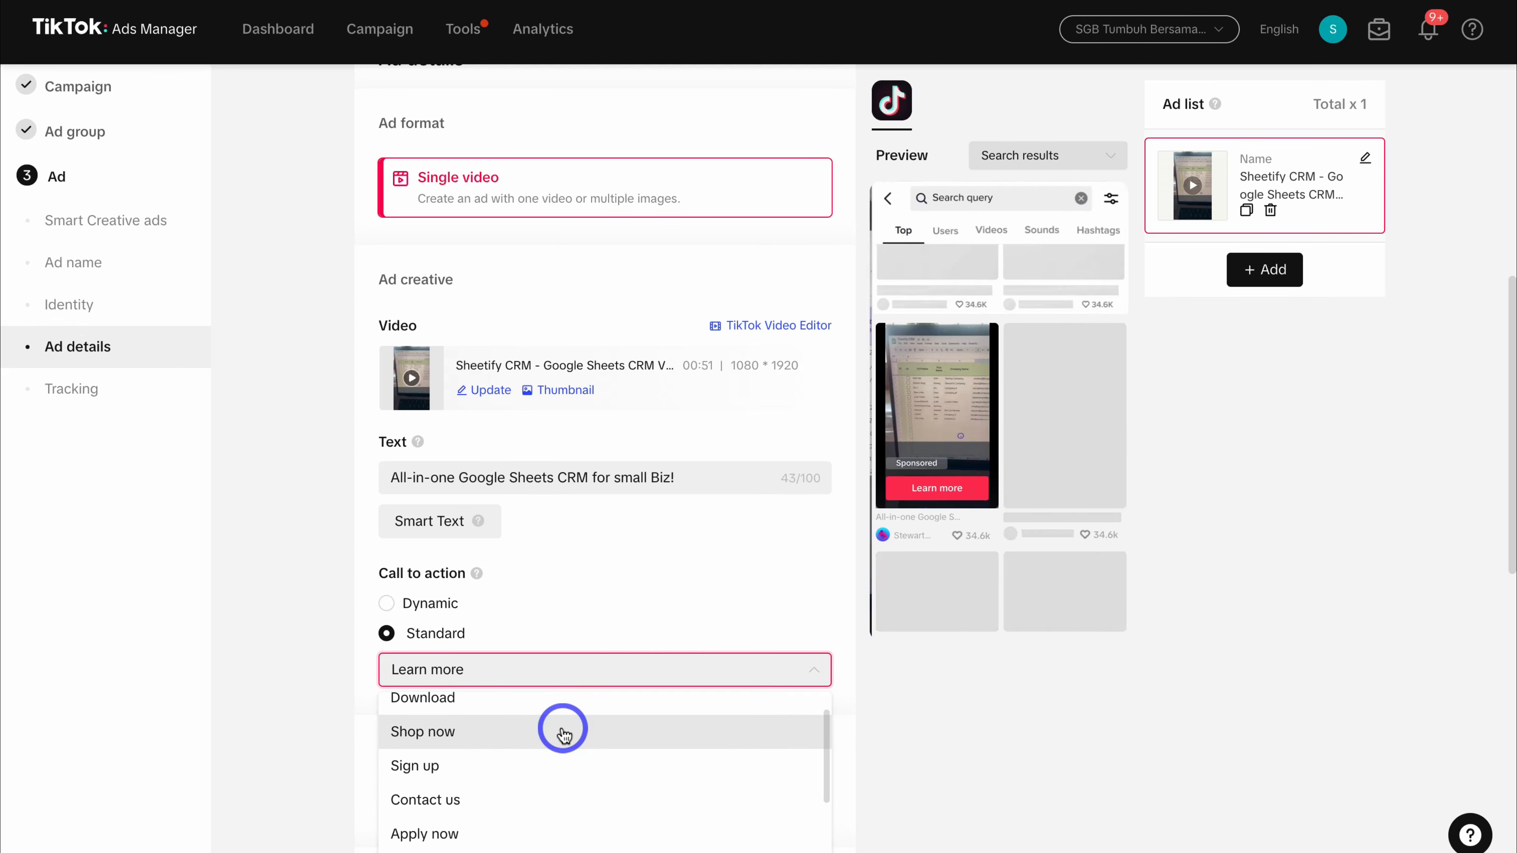
{"action": "scroll", "coordinate": [564, 734], "scroll_direction": "down", "scroll_amount": 4}
{"action": "scroll", "coordinate": [563, 729], "scroll_direction": "up", "scroll_amount": 5}
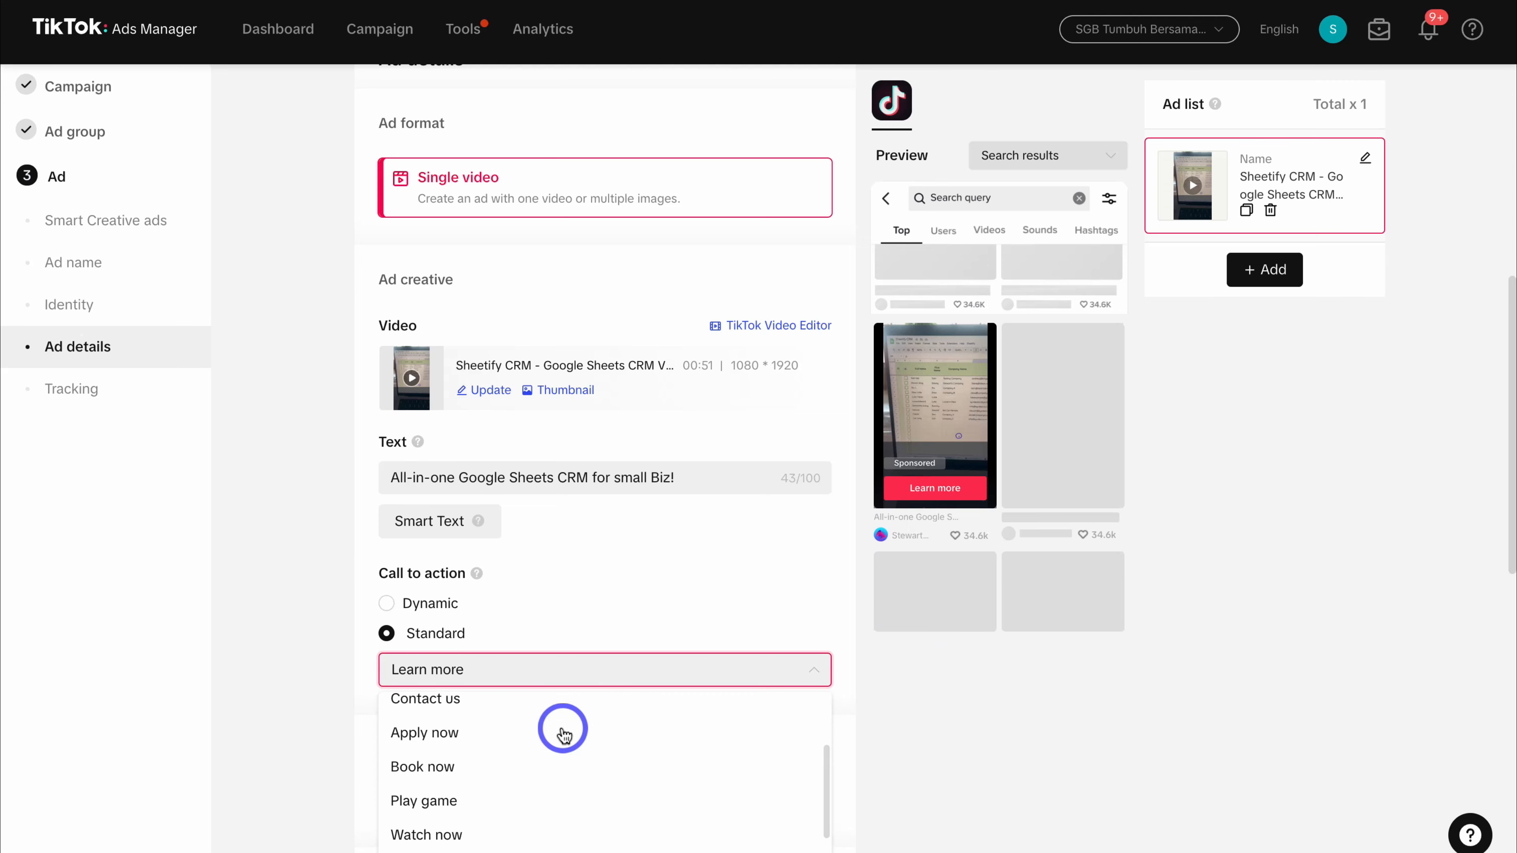
{"action": "left_click", "coordinate": [584, 631]}
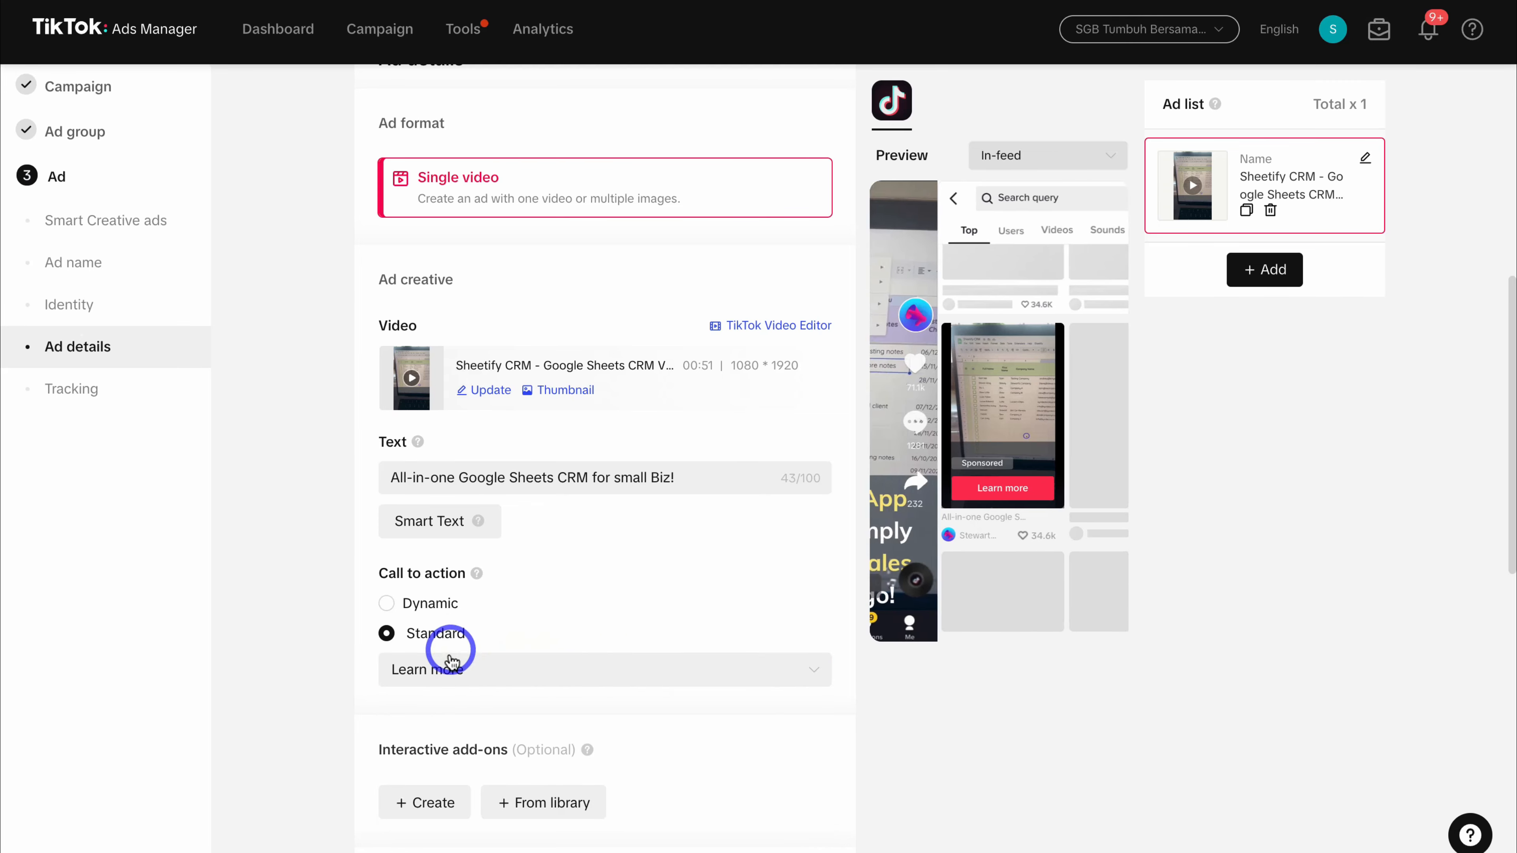
{"action": "left_click", "coordinate": [388, 604]}
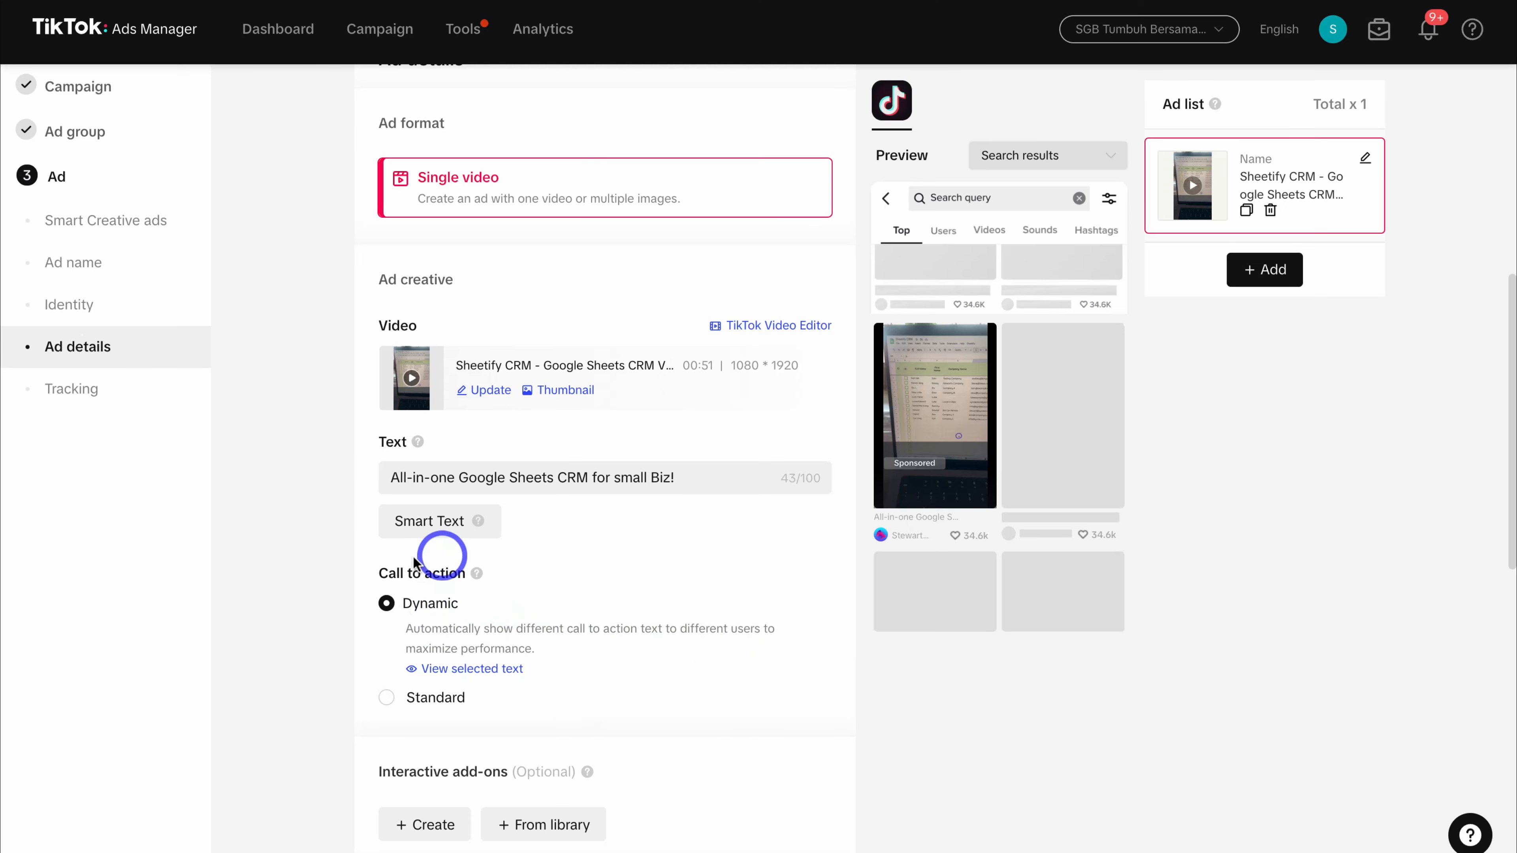
Look through the interactive add-on cards and stickers, including the gift code and countdown stickers, without adding one.
{"action": "scroll", "coordinate": [664, 667], "scroll_direction": "down", "scroll_amount": 2}
{"action": "scroll", "coordinate": [666, 669], "scroll_direction": "down", "scroll_amount": 1}
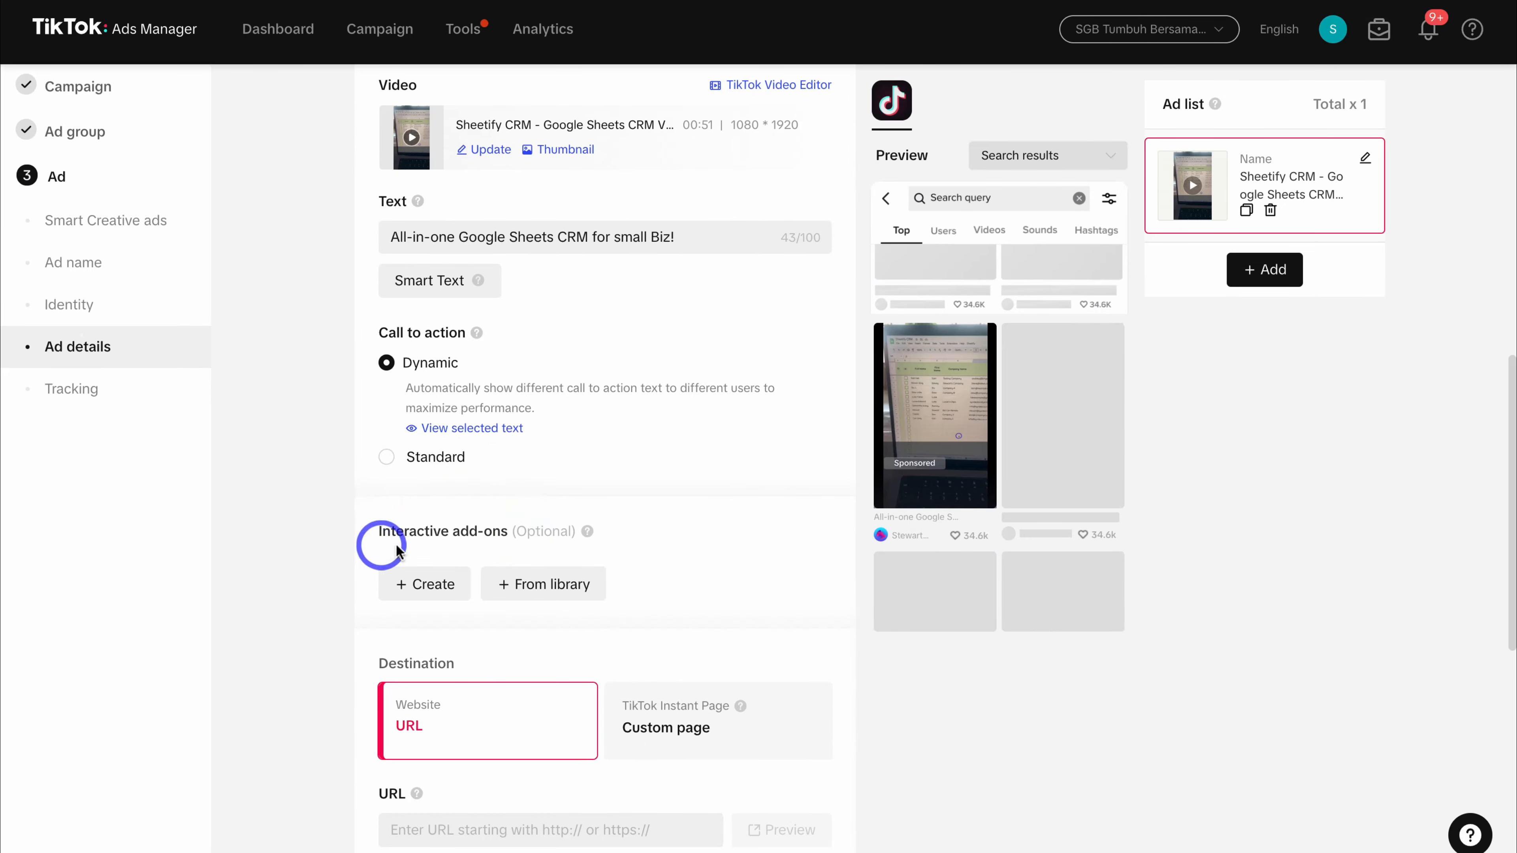
{"action": "left_click", "coordinate": [409, 581]}
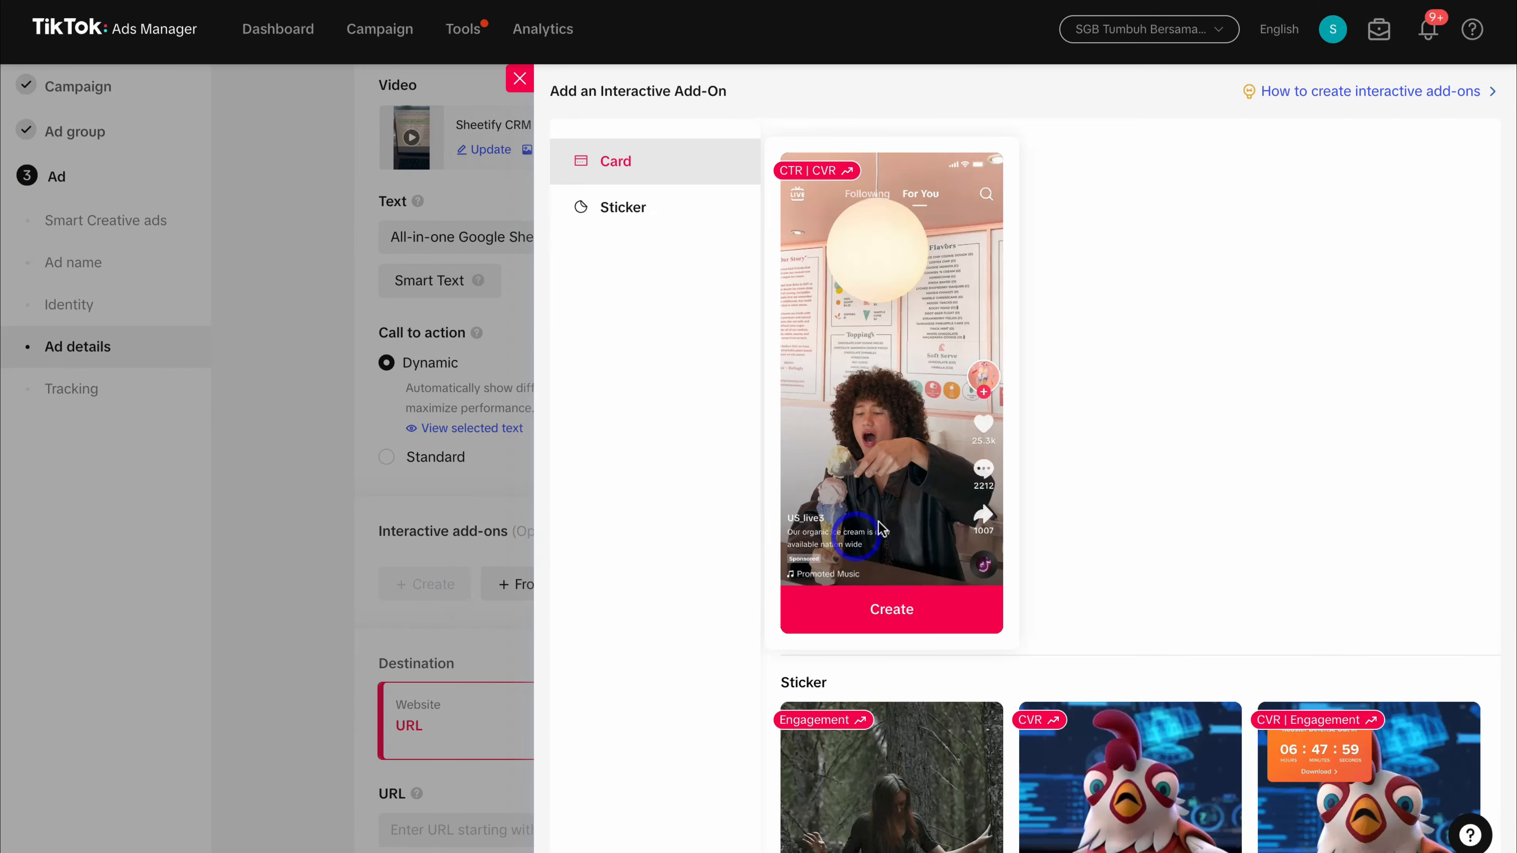
{"action": "scroll", "coordinate": [882, 505], "scroll_direction": "down", "scroll_amount": 3}
{"action": "scroll", "coordinate": [882, 538], "scroll_direction": "down", "scroll_amount": 2}
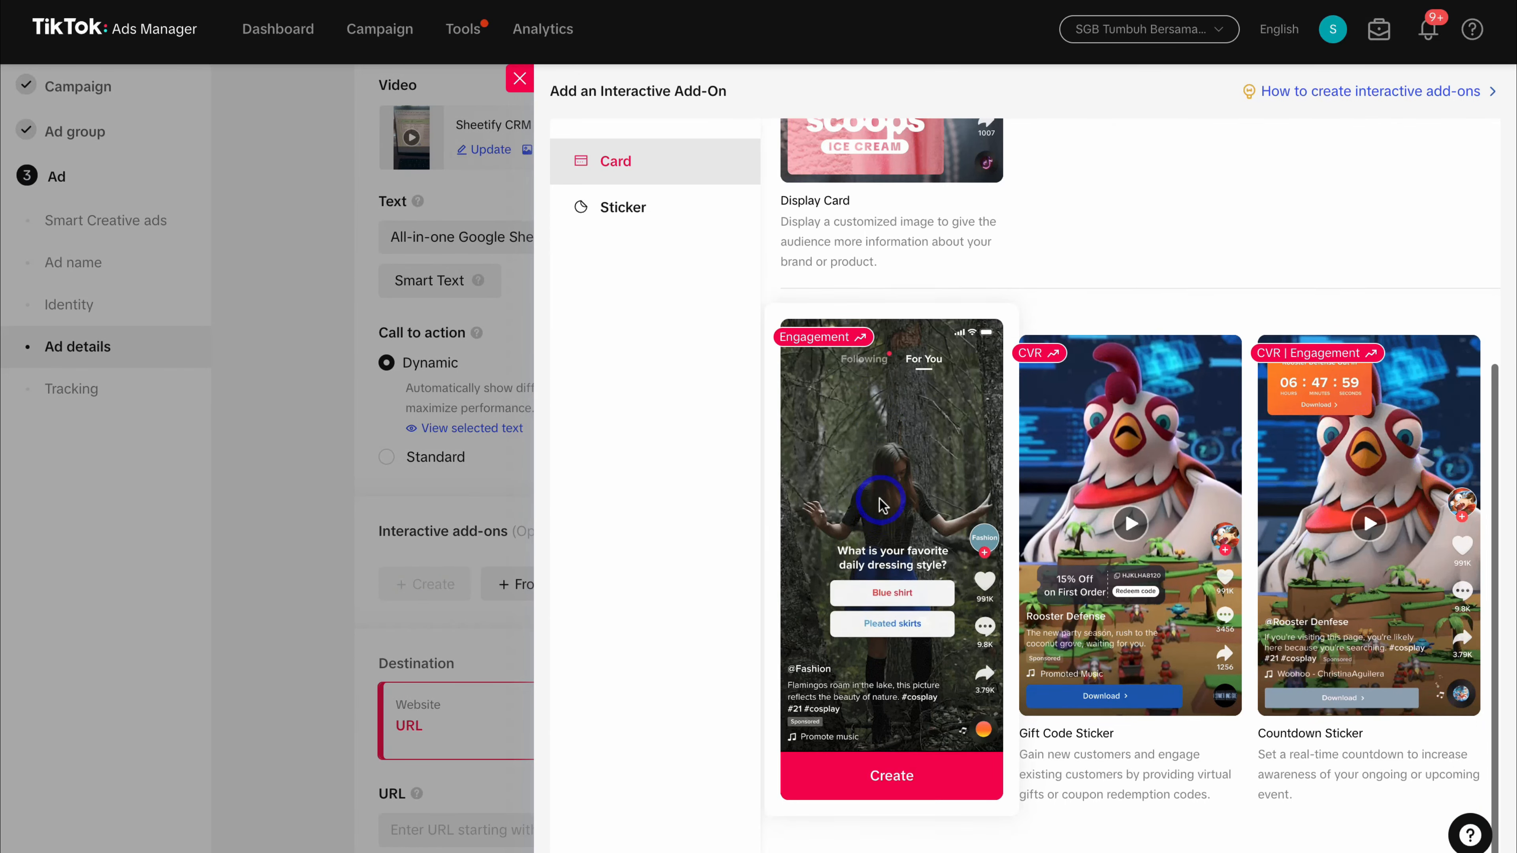
{"action": "mouse_move", "coordinate": [1089, 616]}
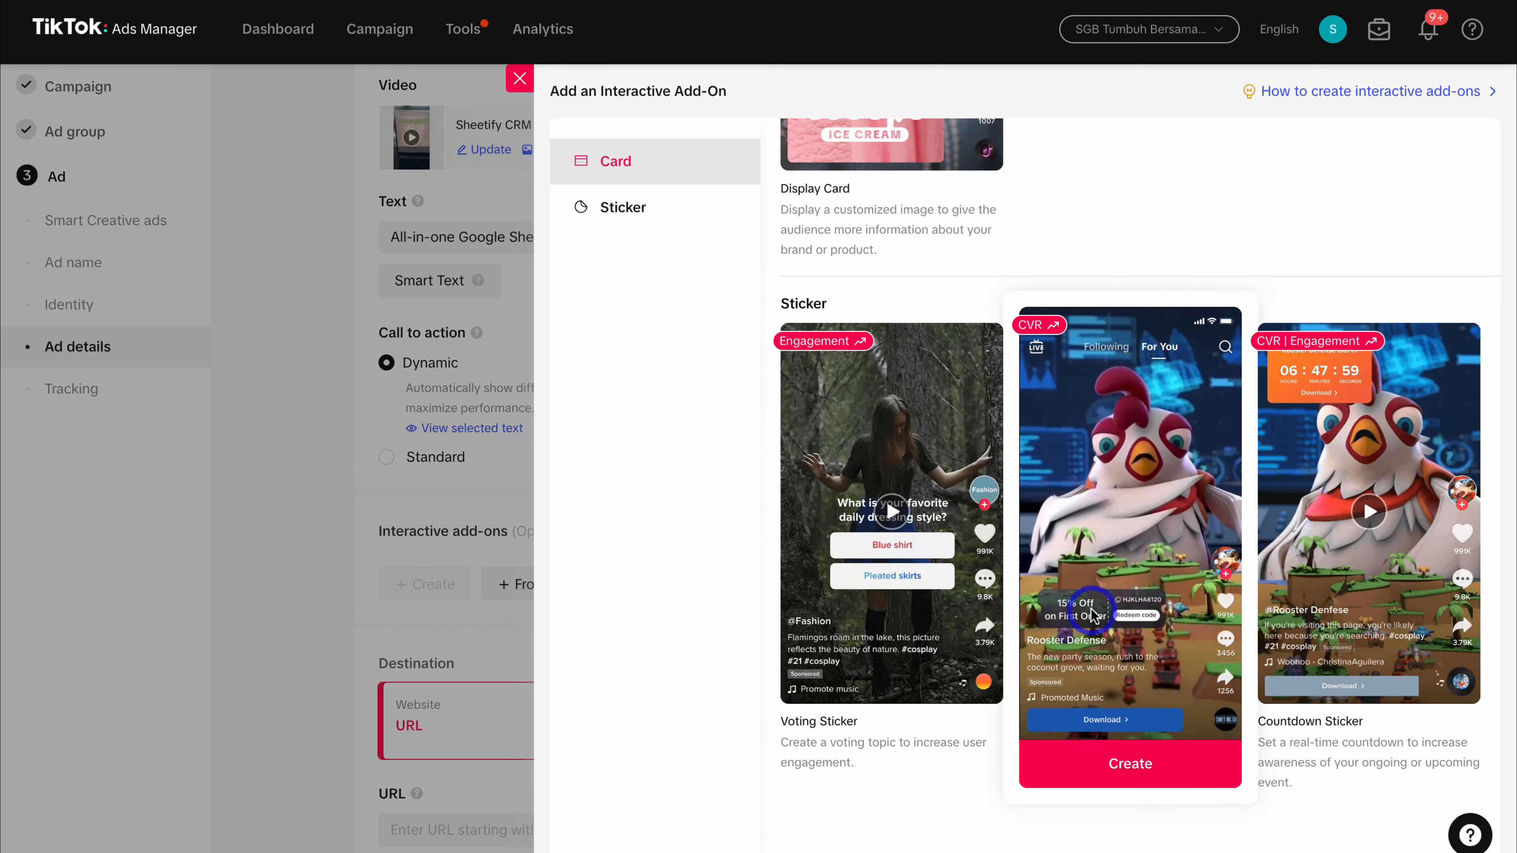
{"action": "mouse_move", "coordinate": [1311, 476]}
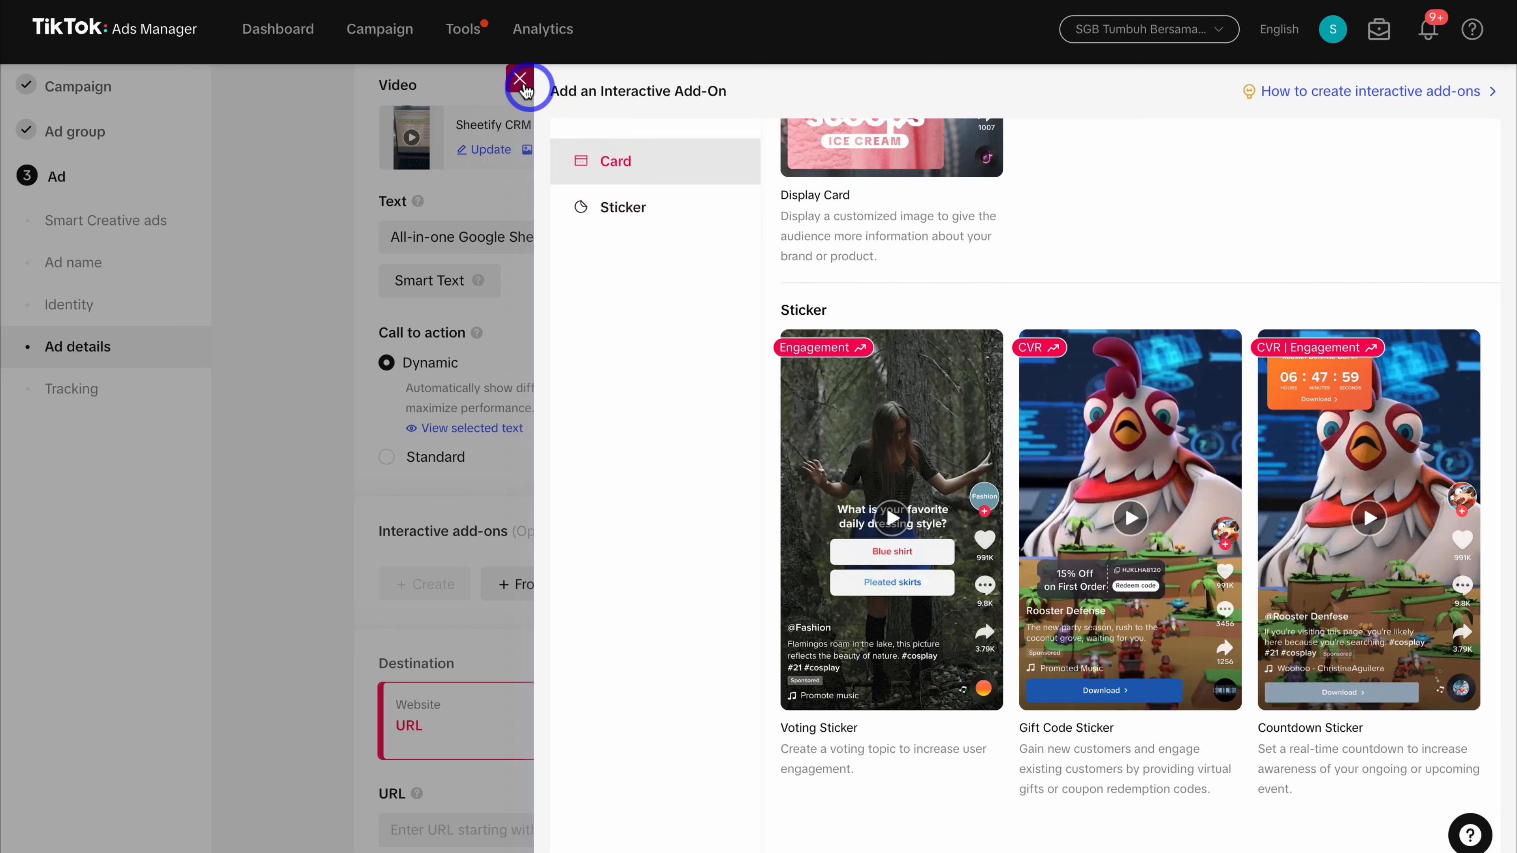
{"action": "left_click", "coordinate": [519, 81]}
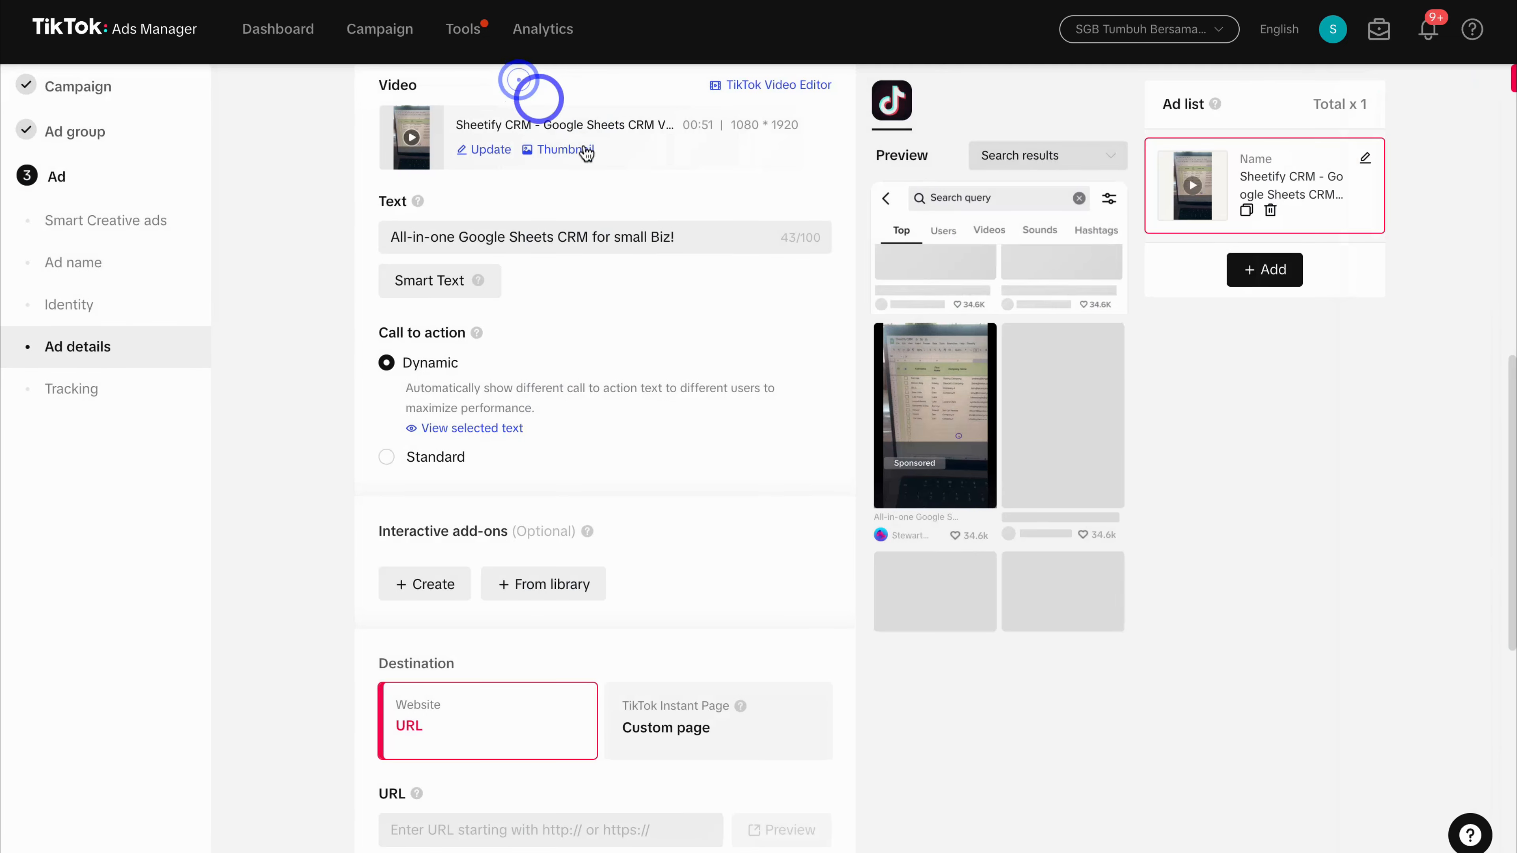
Copy the product page address sheetifycrm.com/products/sheetify-google-sheets-crm-template from the browser and set it as the ad's destination URL.
{"action": "scroll", "coordinate": [857, 504], "scroll_direction": "down", "scroll_amount": 4}
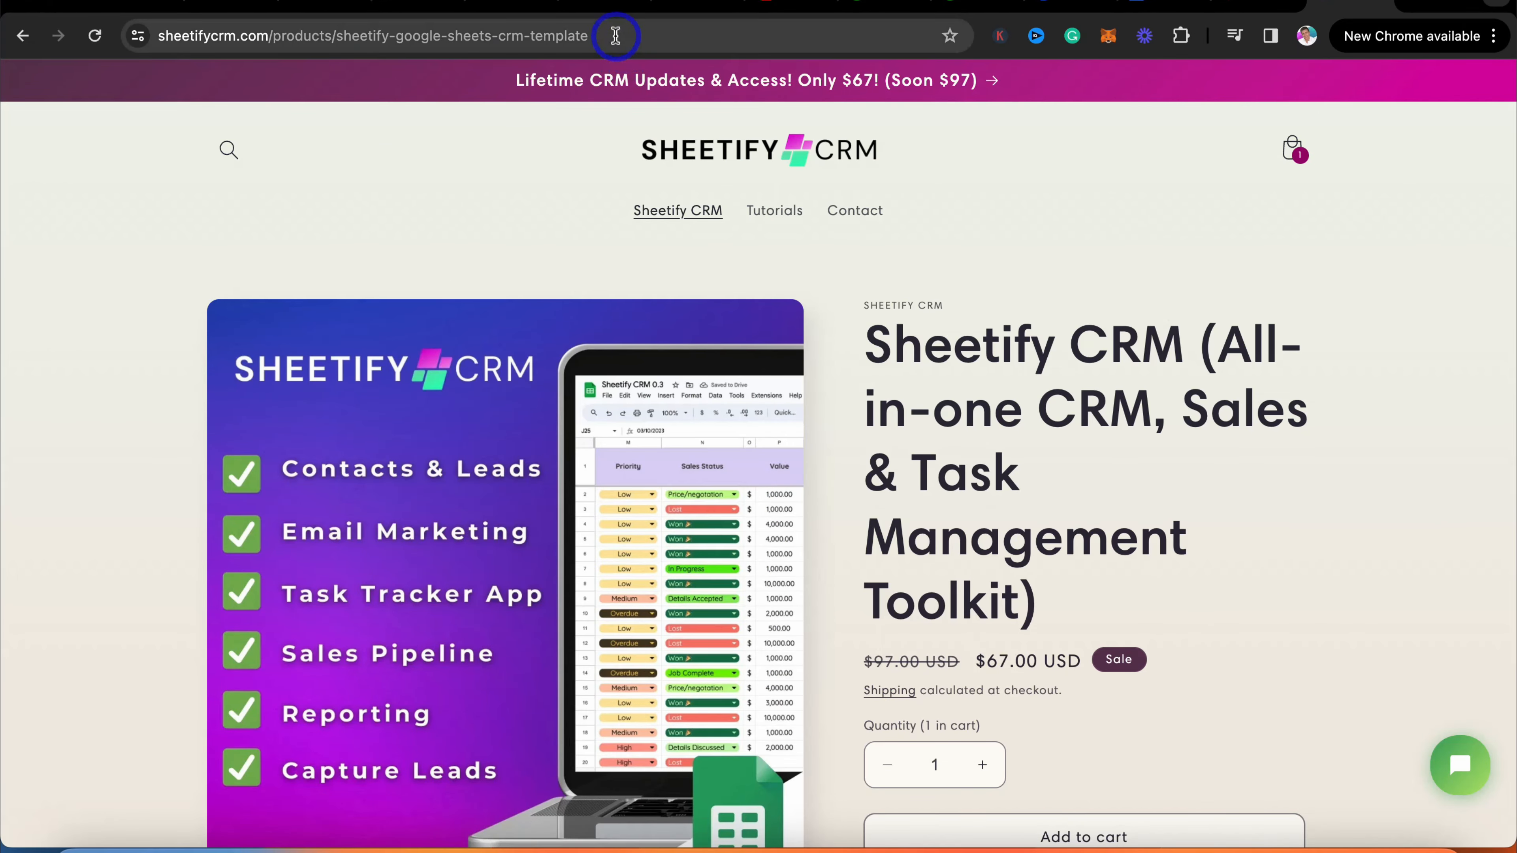
{"action": "left_click_drag", "start_coordinate": [616, 35], "coordinate": [189, 30]}
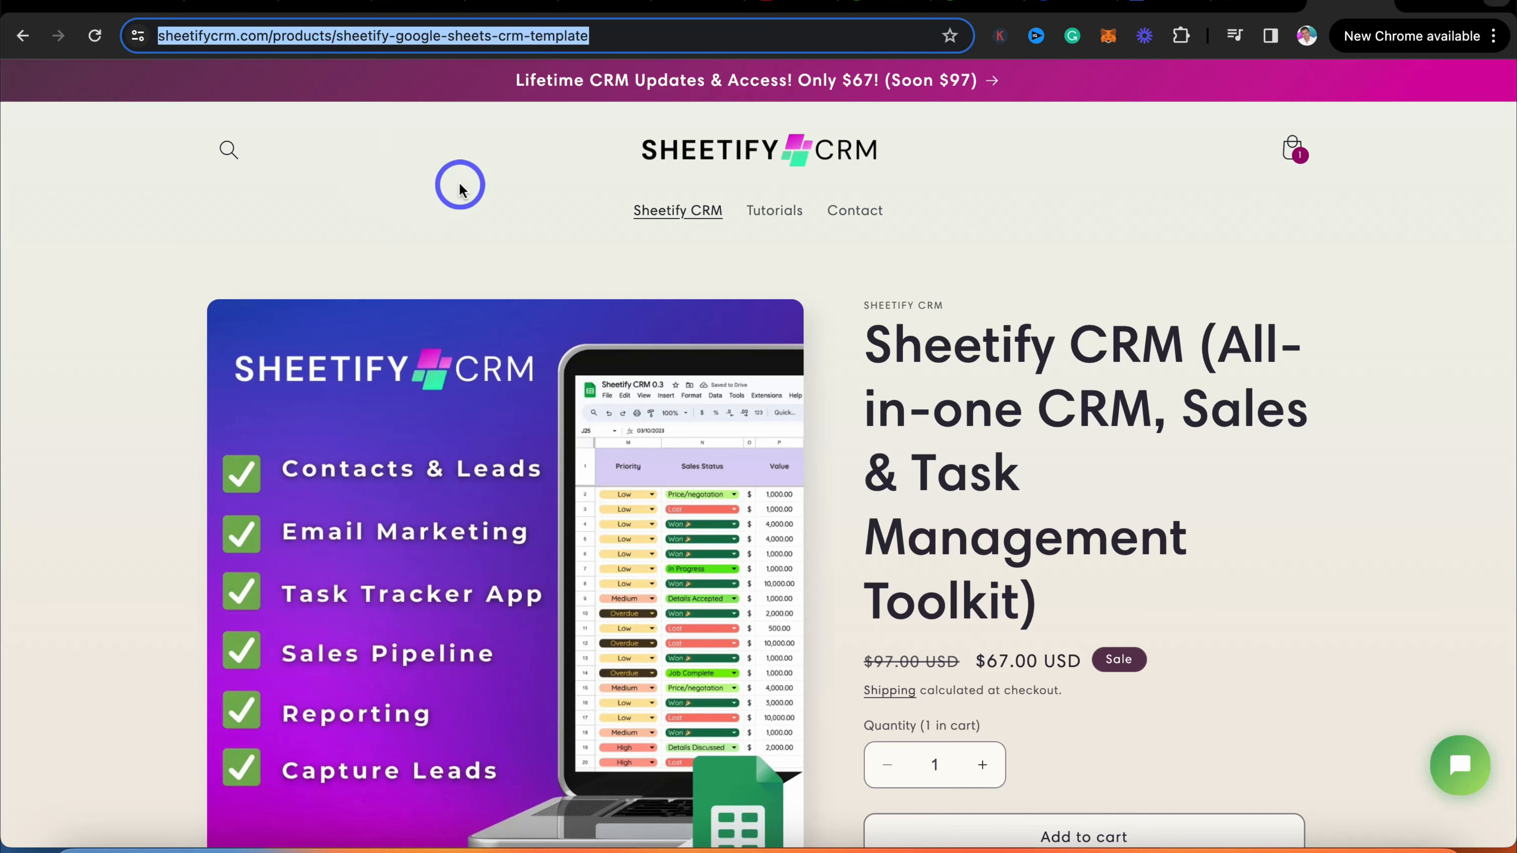
{"action": "left_click", "coordinate": [514, 579]}
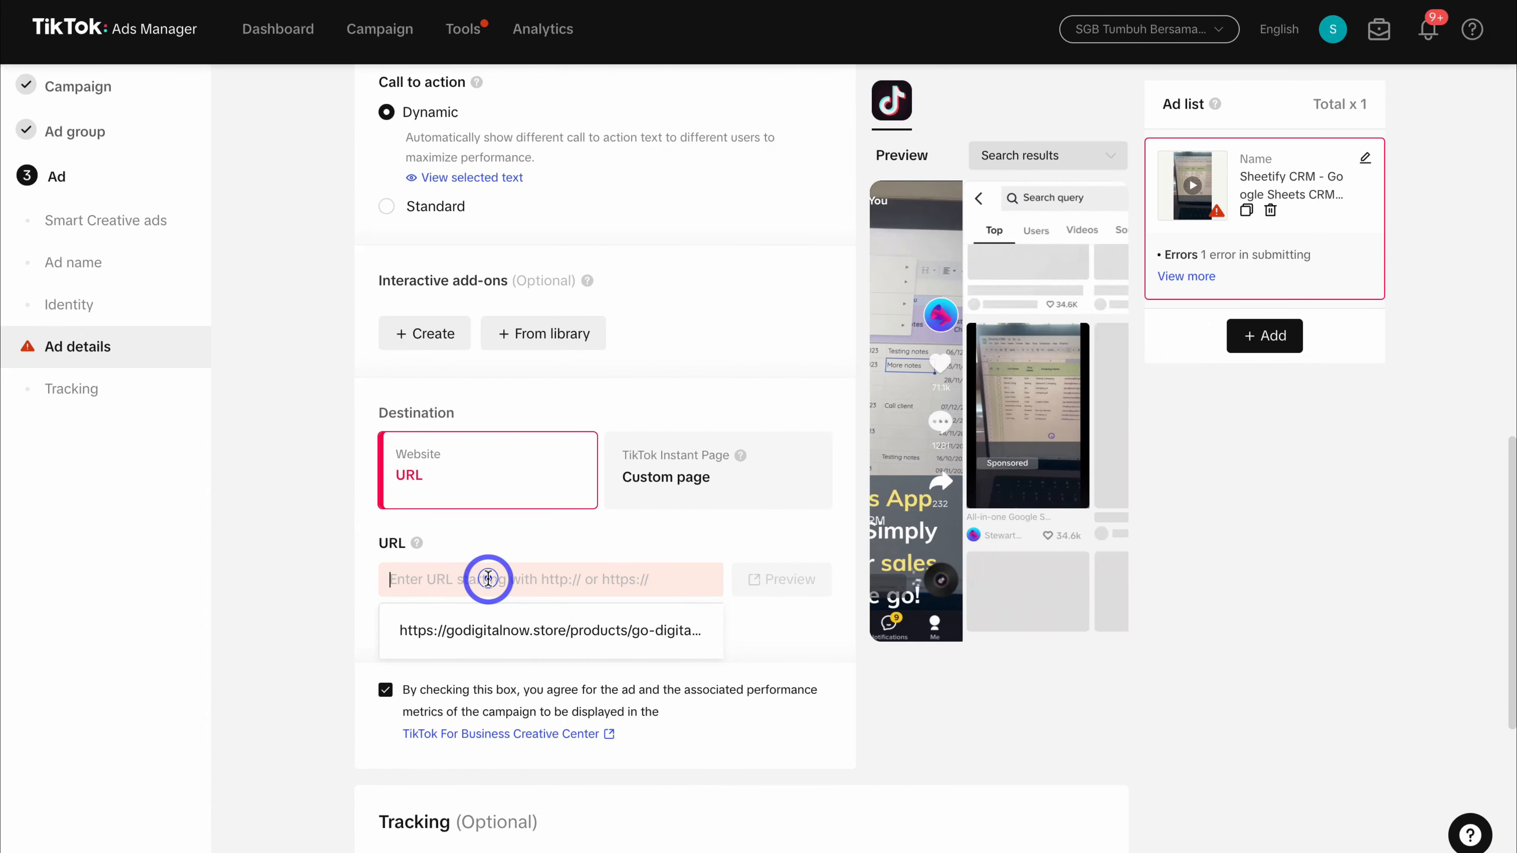
{"action": "key", "text": "ctrl+v"}
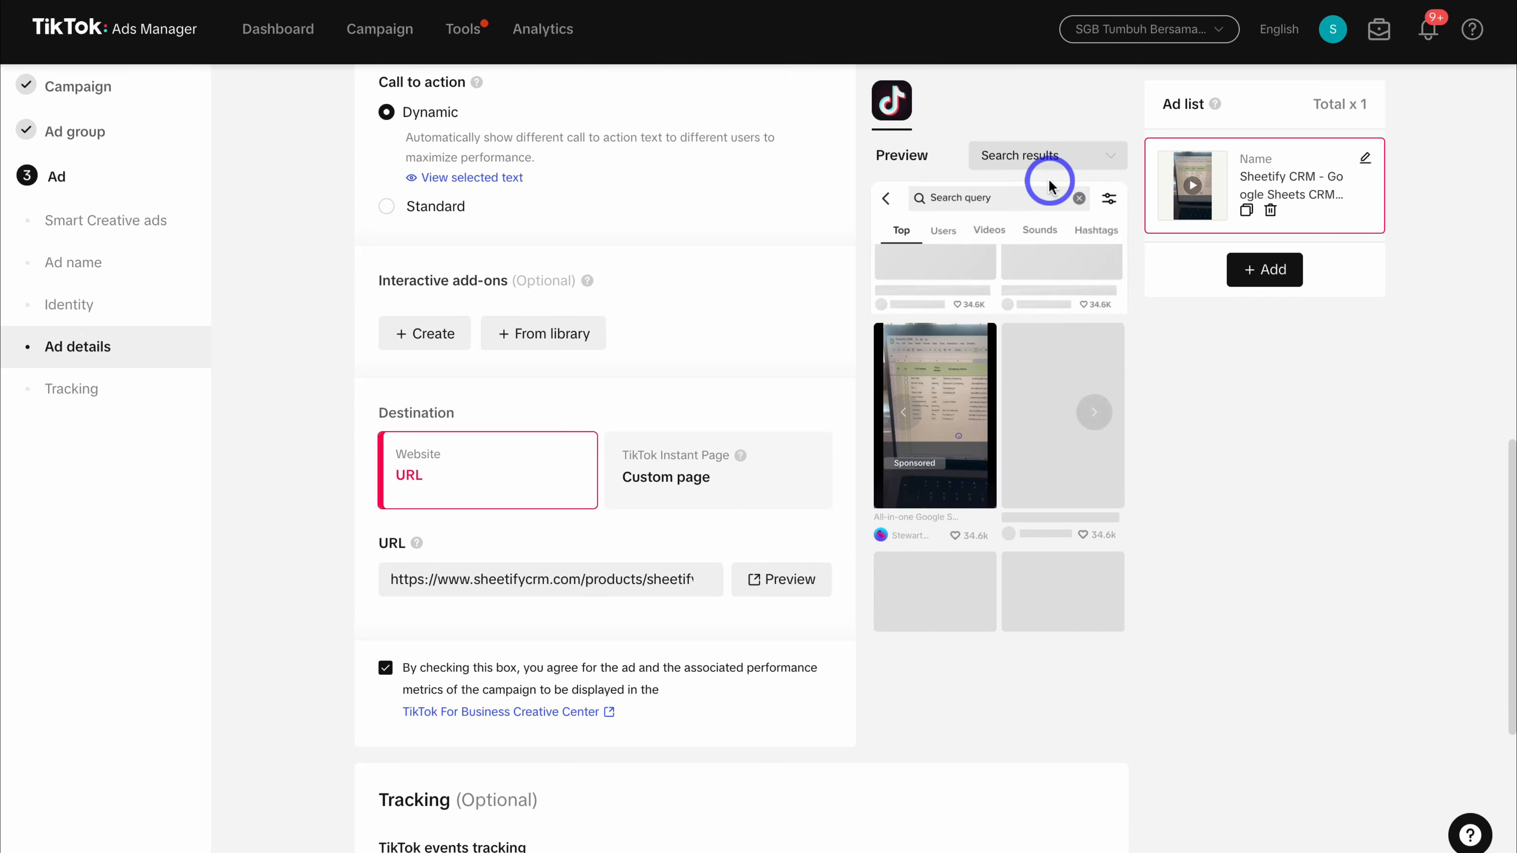
Preview the ad in the In-feed placement and review the optional event and third-party tracking settings.
{"action": "left_click", "coordinate": [1112, 159]}
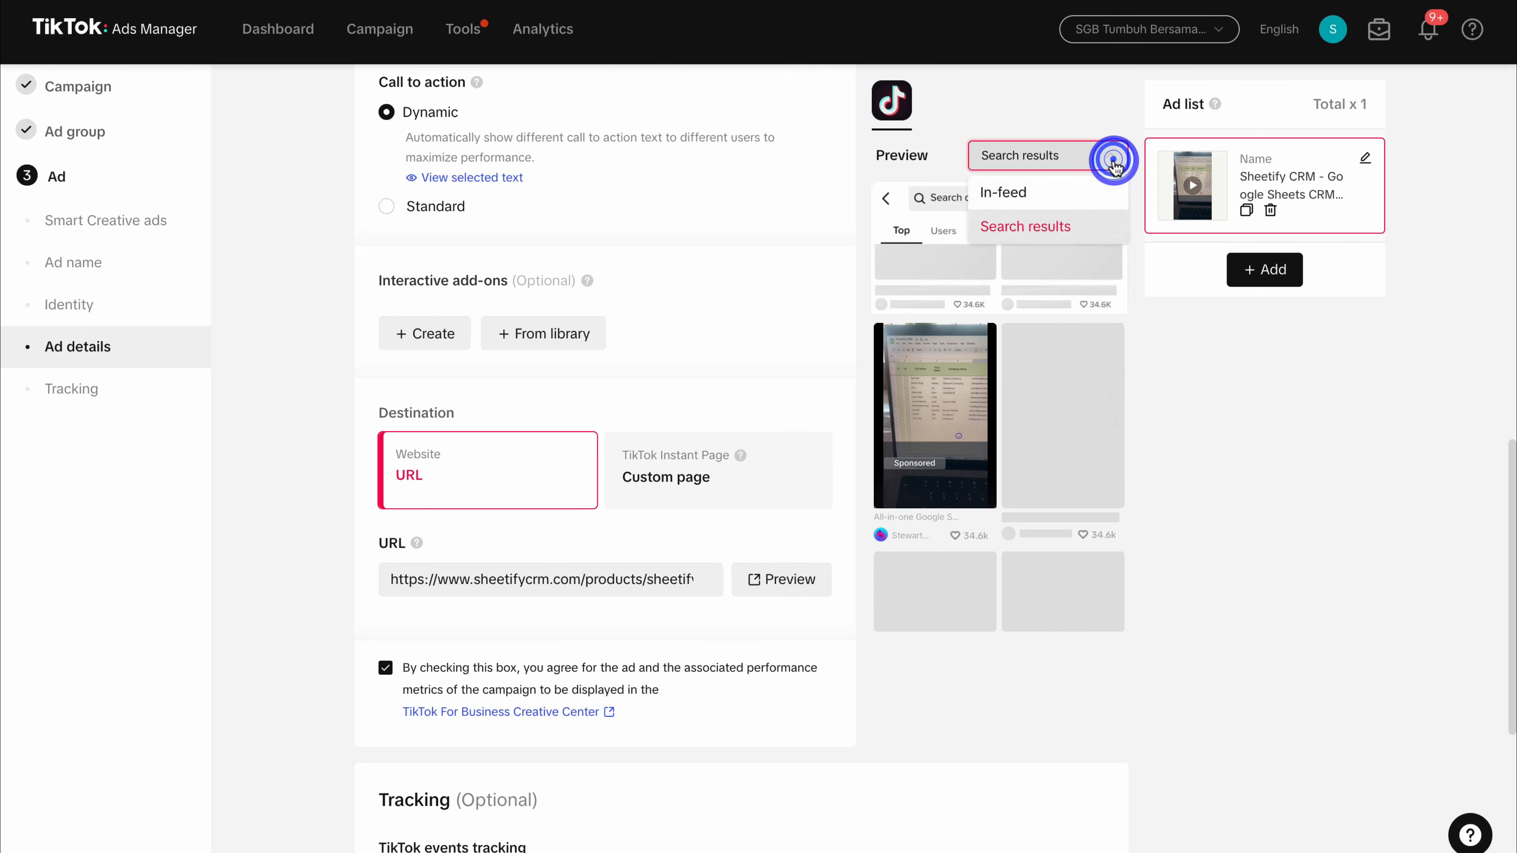
{"action": "left_click", "coordinate": [1057, 192]}
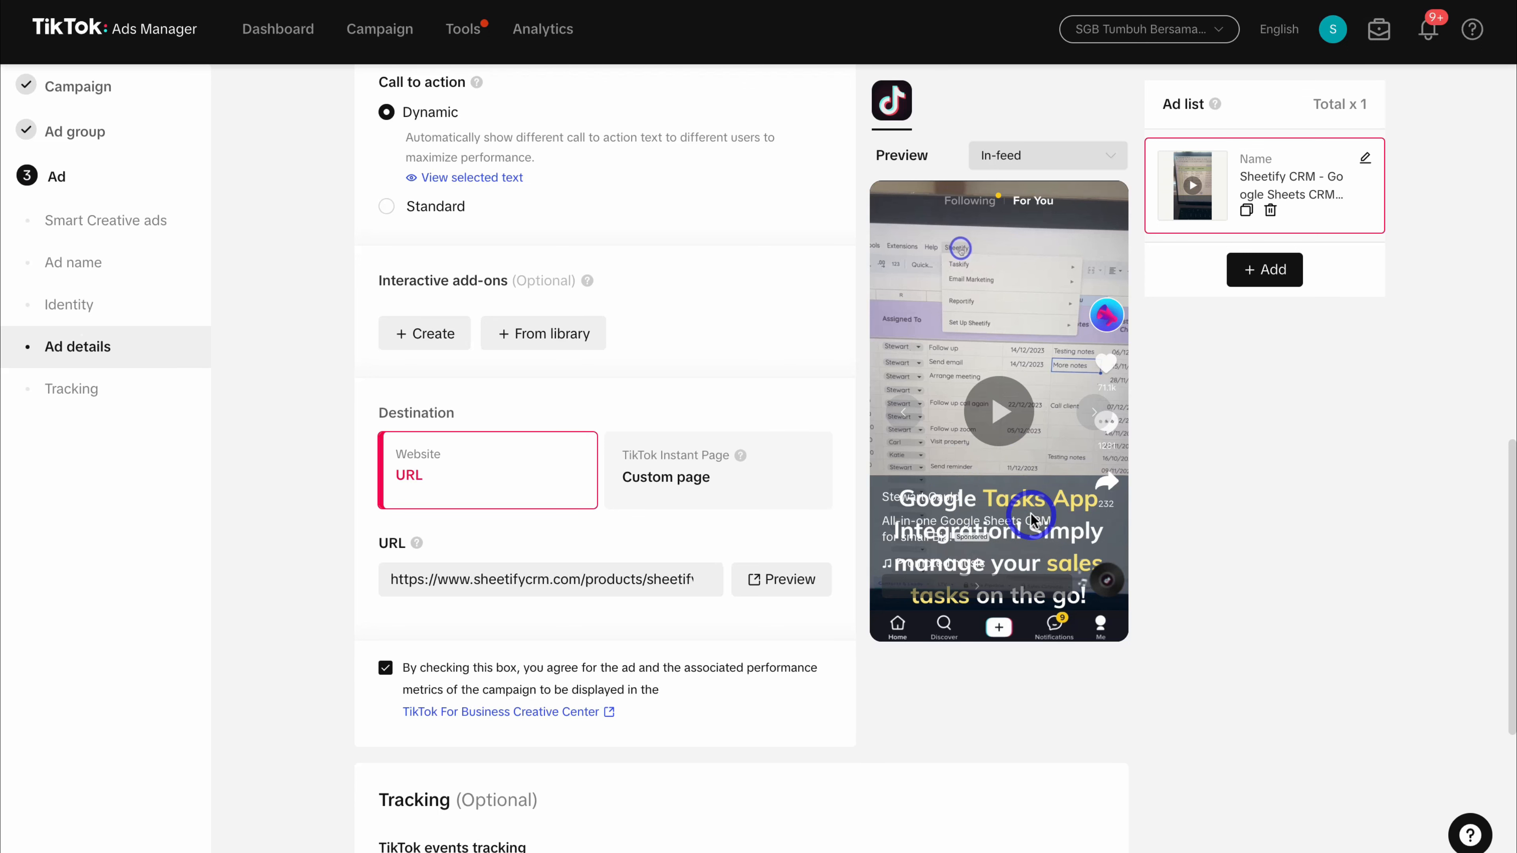
{"action": "scroll", "coordinate": [1029, 517], "scroll_direction": "down", "scroll_amount": 8}
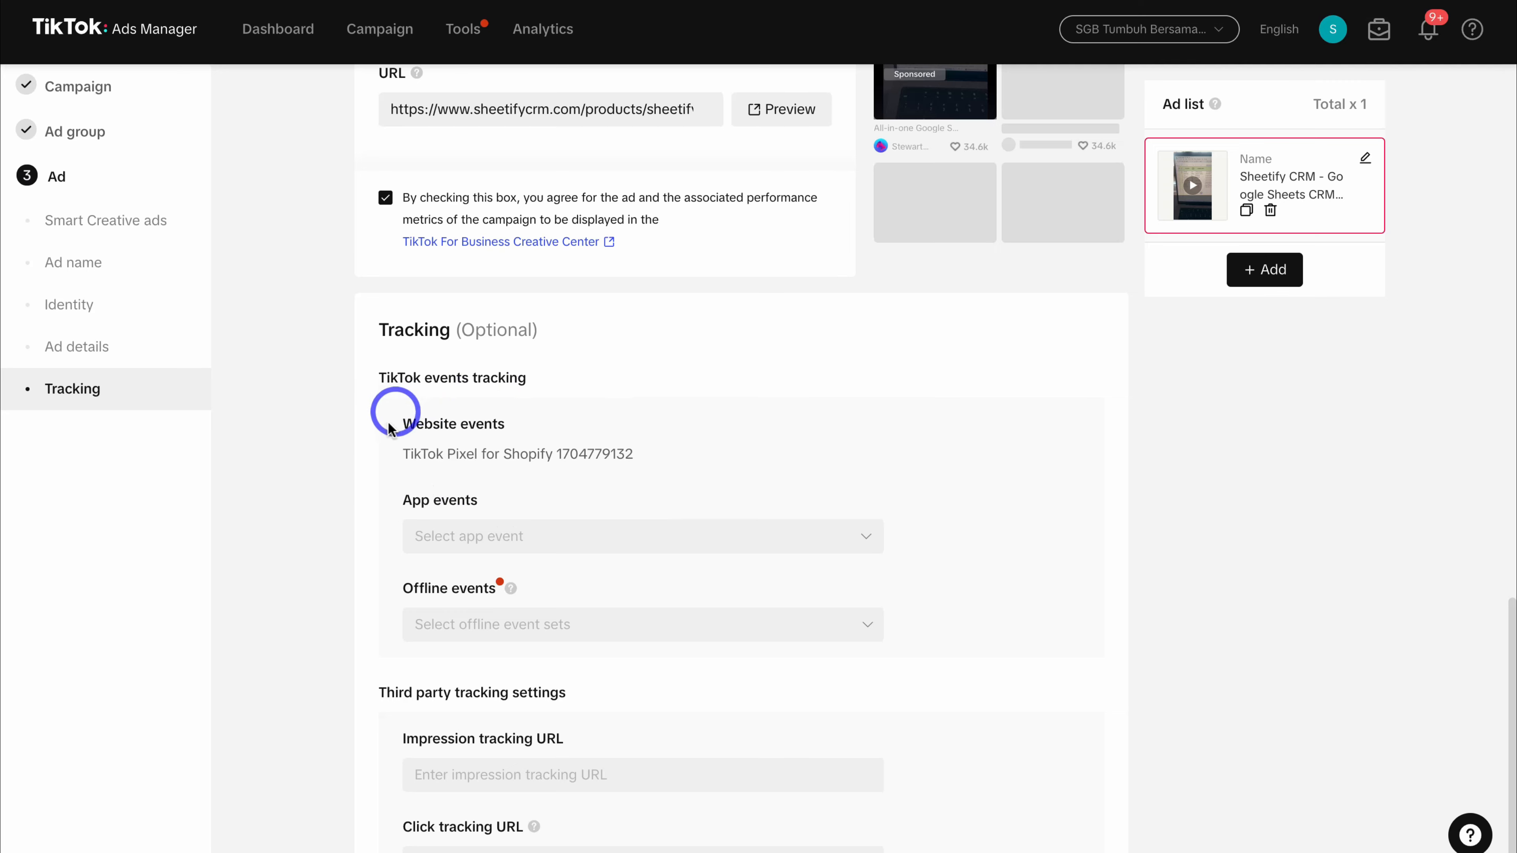
{"action": "scroll", "coordinate": [685, 461], "scroll_direction": "down", "scroll_amount": 2}
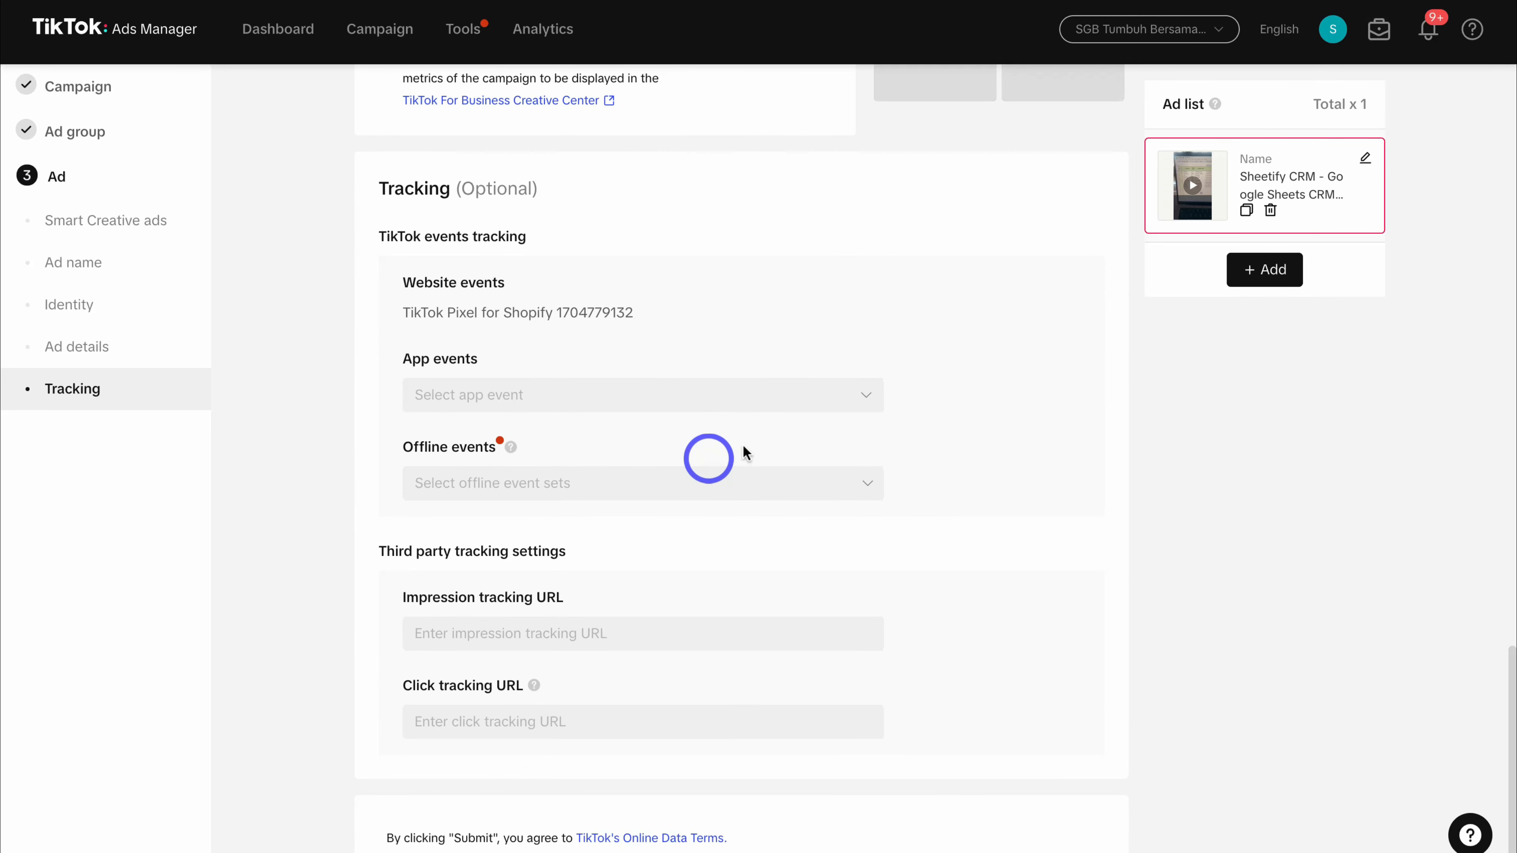
{"action": "left_click", "coordinate": [1256, 280]}
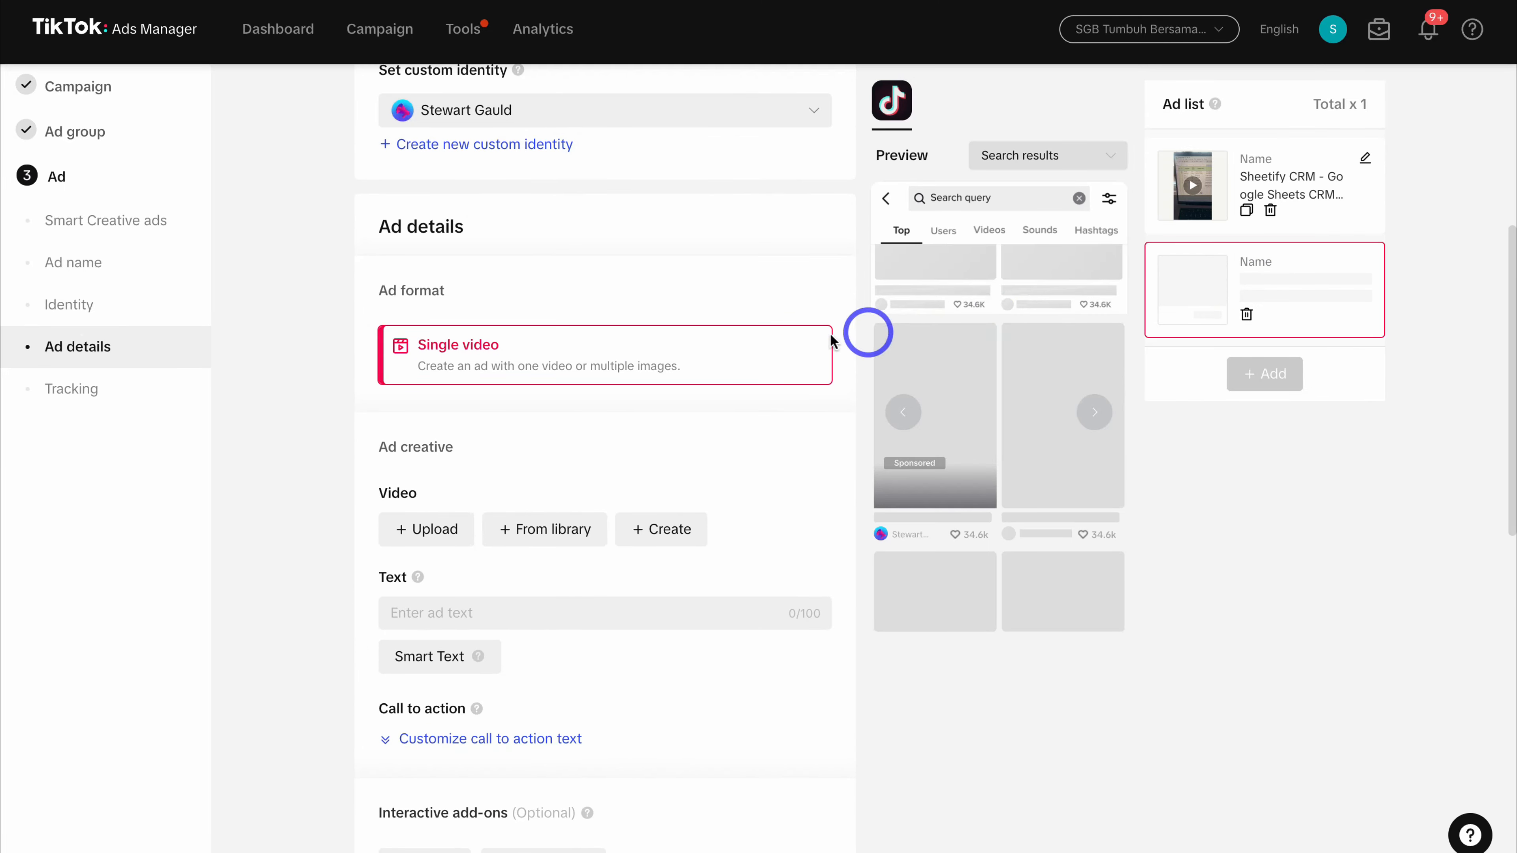
{"action": "scroll", "coordinate": [765, 341], "scroll_direction": "down", "scroll_amount": 5}
{"action": "scroll", "coordinate": [767, 341], "scroll_direction": "up", "scroll_amount": 3}
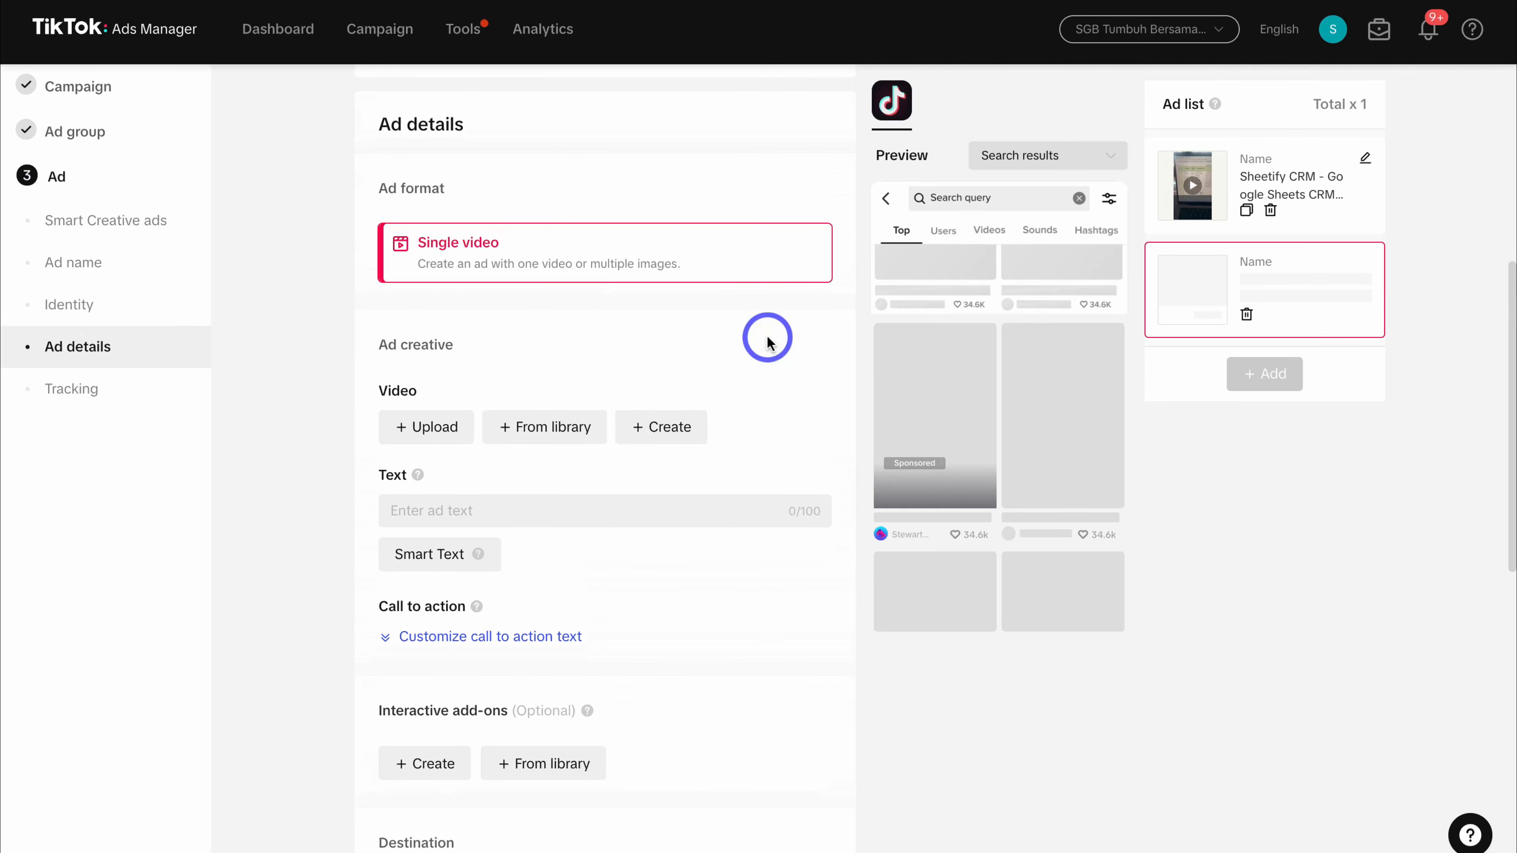
{"action": "left_click", "coordinate": [1247, 316]}
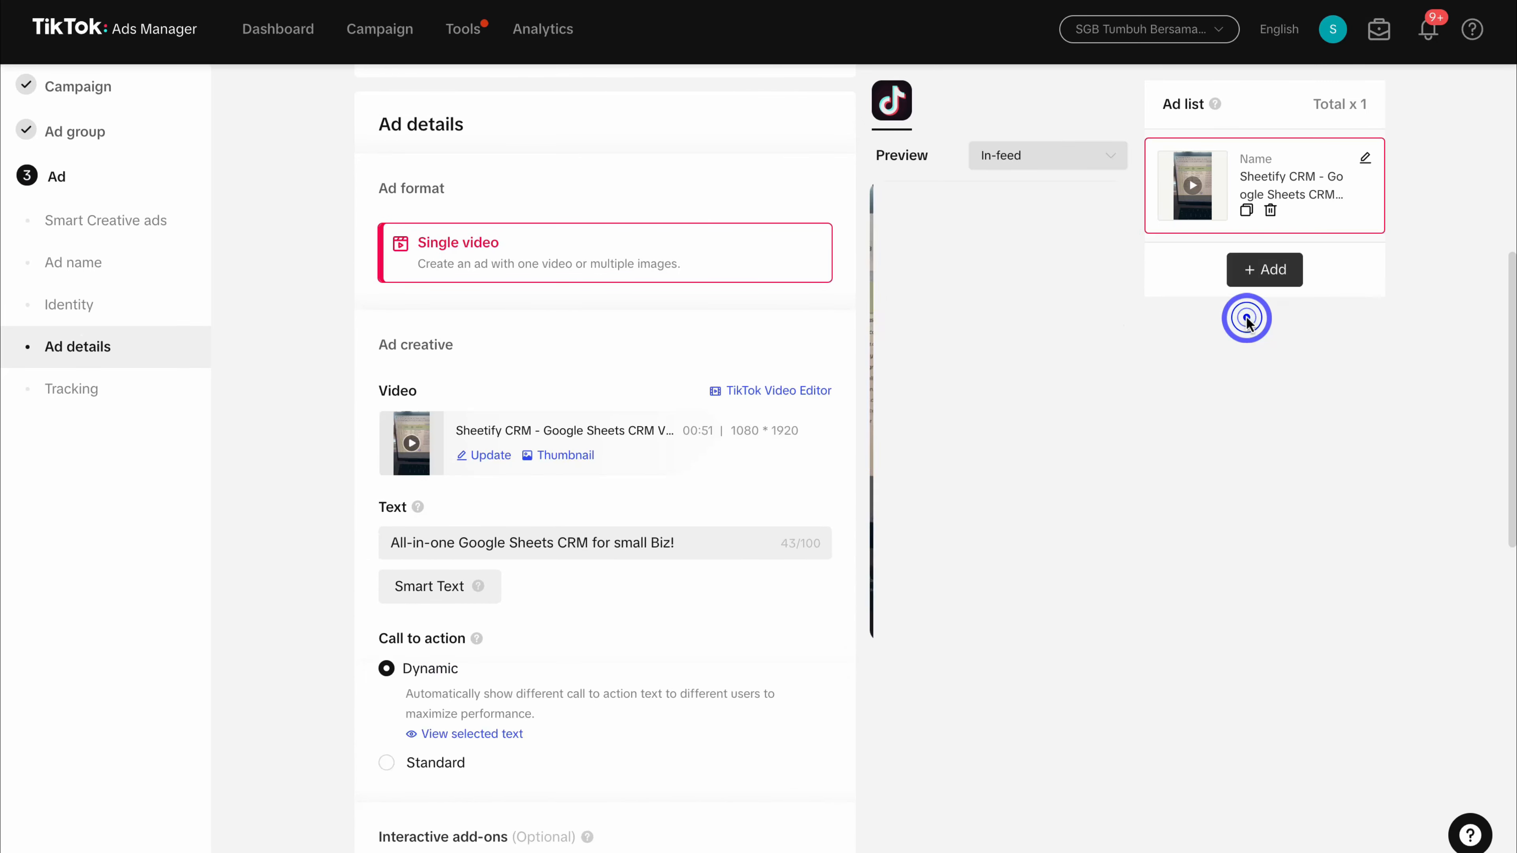
Duplicate the existing ad and change the copy's ad text to "Email Marketing for Small Businesses!".
{"action": "left_click", "coordinate": [1247, 210]}
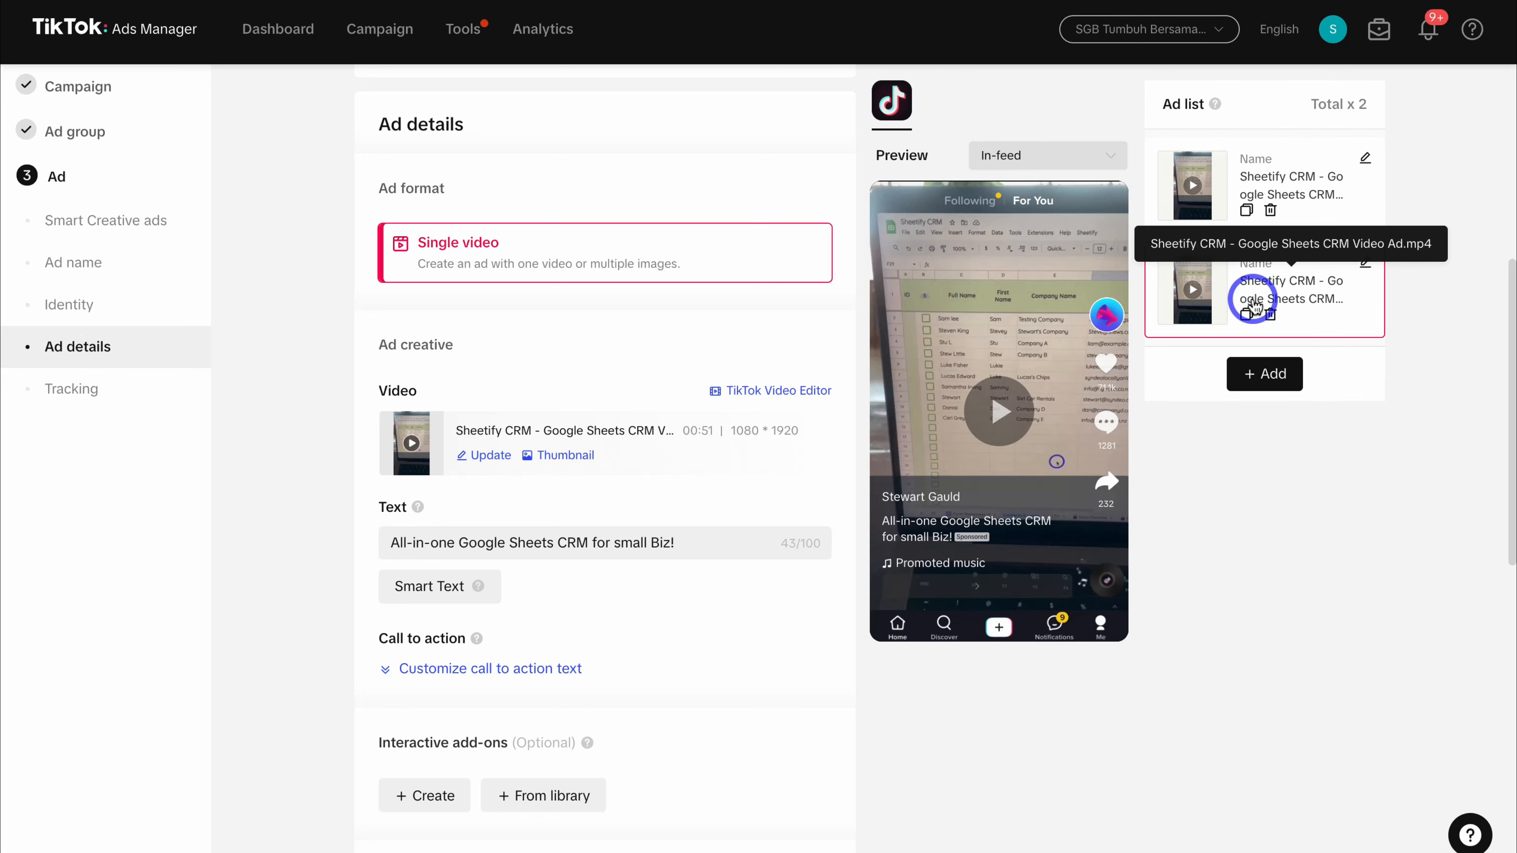
{"action": "scroll", "coordinate": [695, 455], "scroll_direction": "down", "scroll_amount": 2}
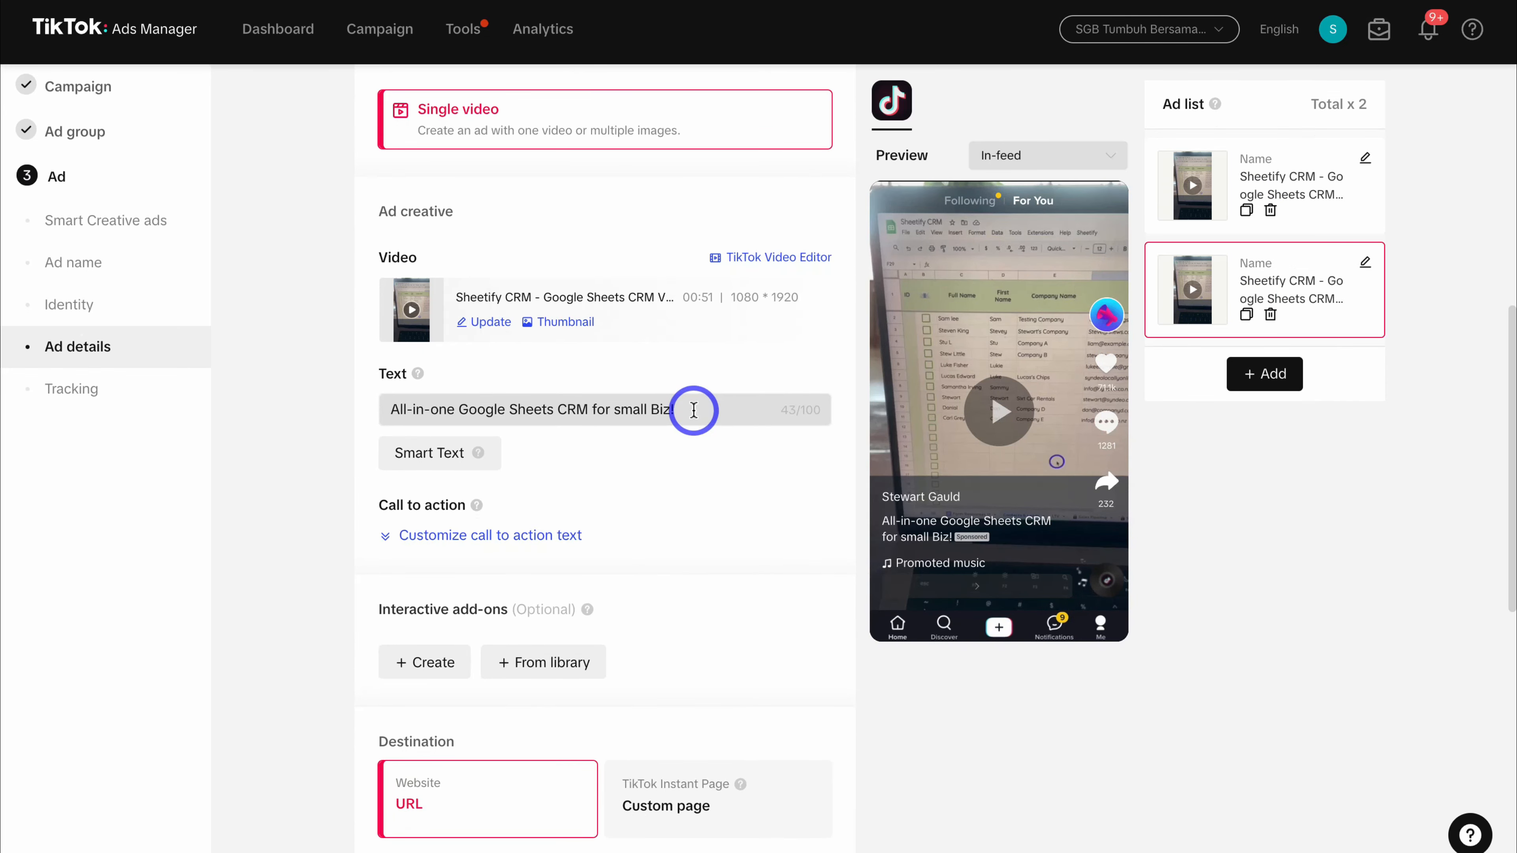
{"action": "left_click_drag", "start_coordinate": [681, 410], "coordinate": [383, 410]}
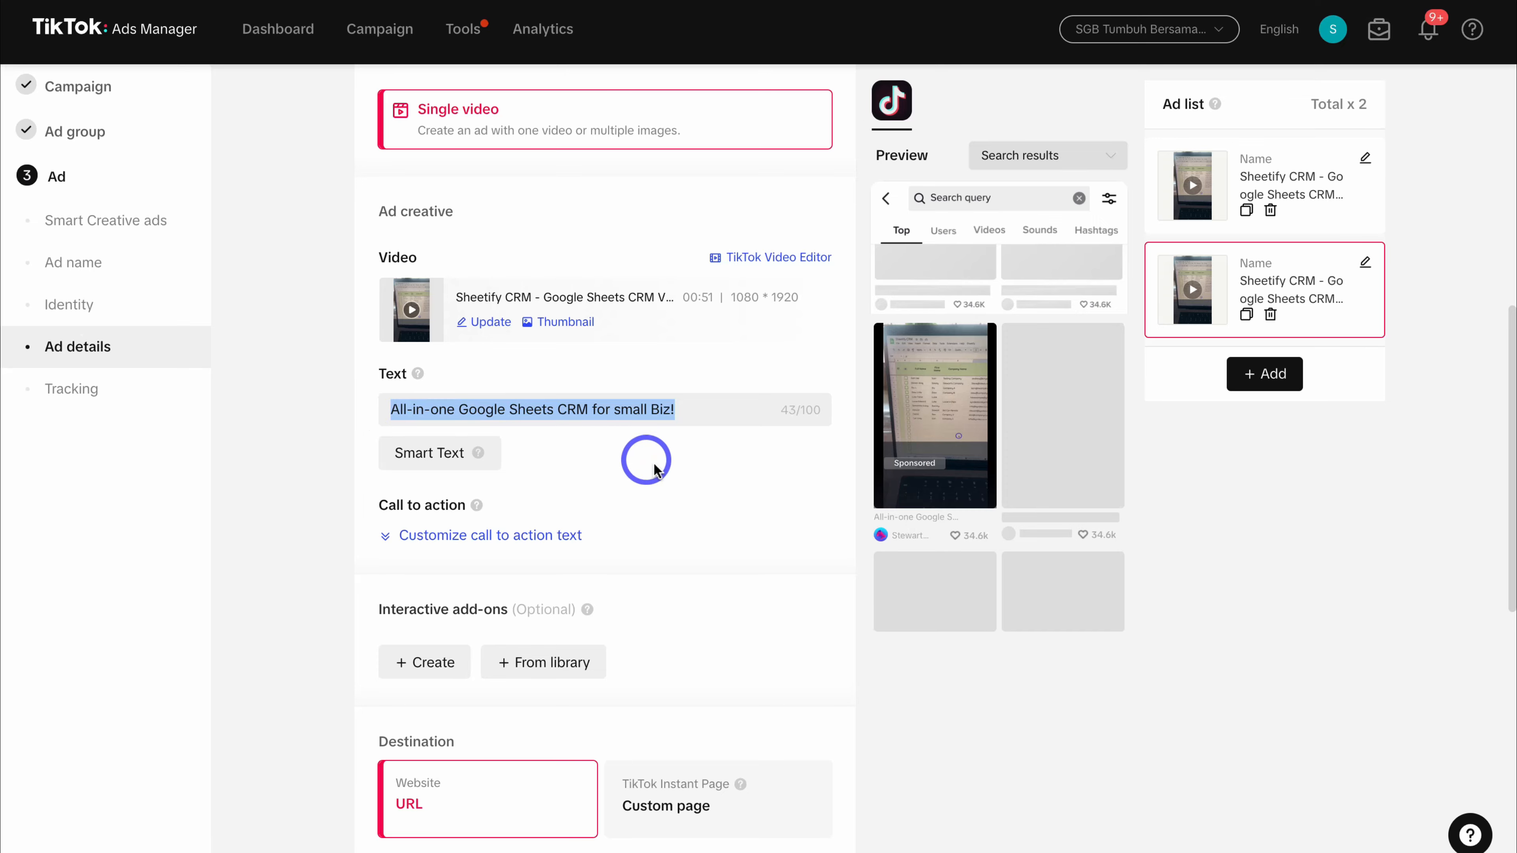
{"action": "type", "text": "Email Marketing for Small Businesses!"}
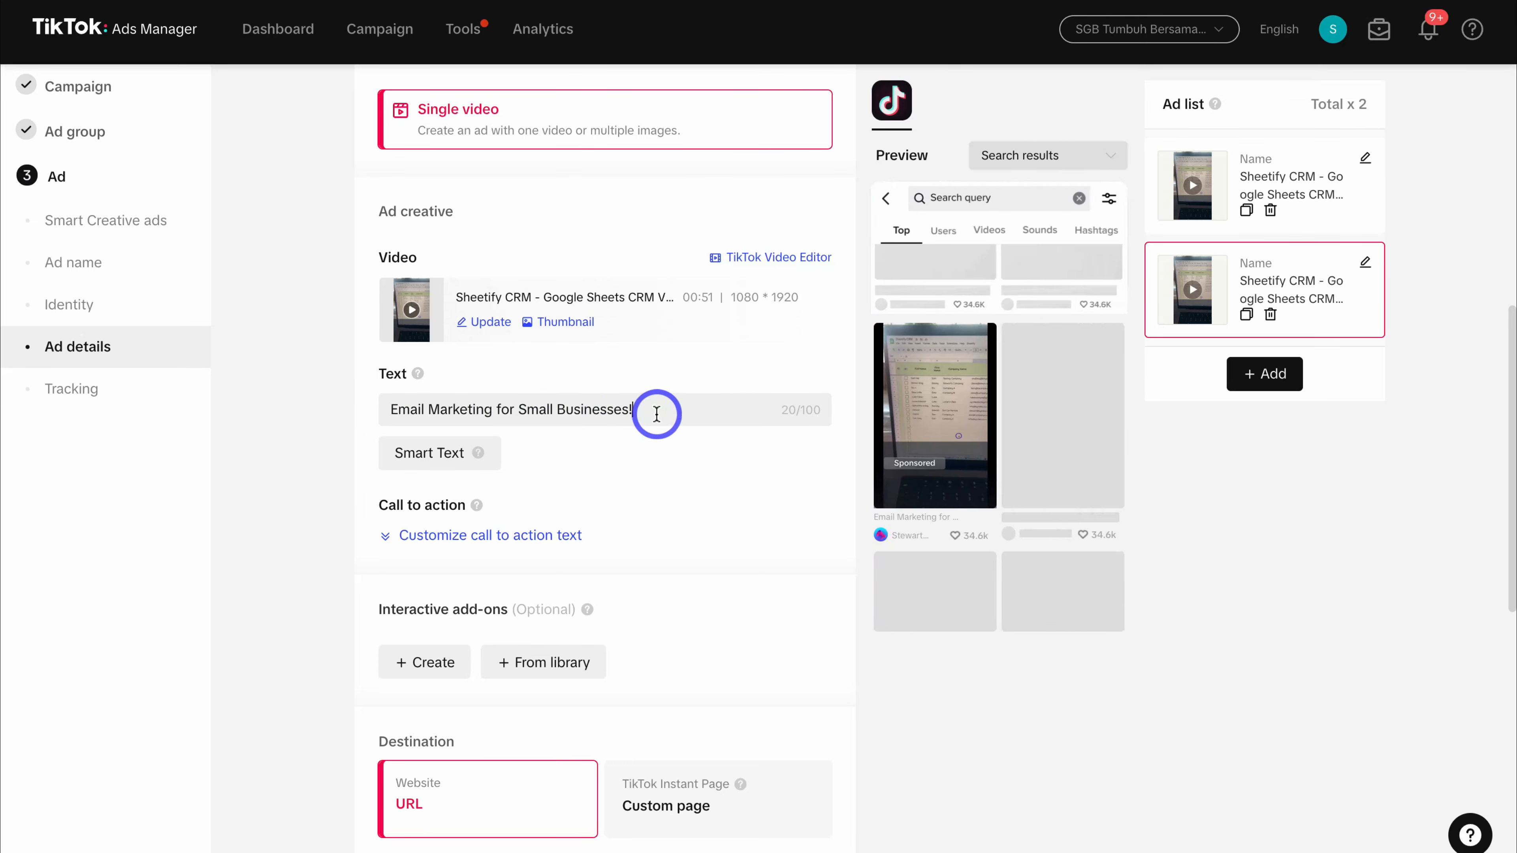
Duplicate the second ad and change the new copy's text to "Best Email Marketing and Task Management toolkit".
{"action": "scroll", "coordinate": [656, 414], "scroll_direction": "down", "scroll_amount": 15}
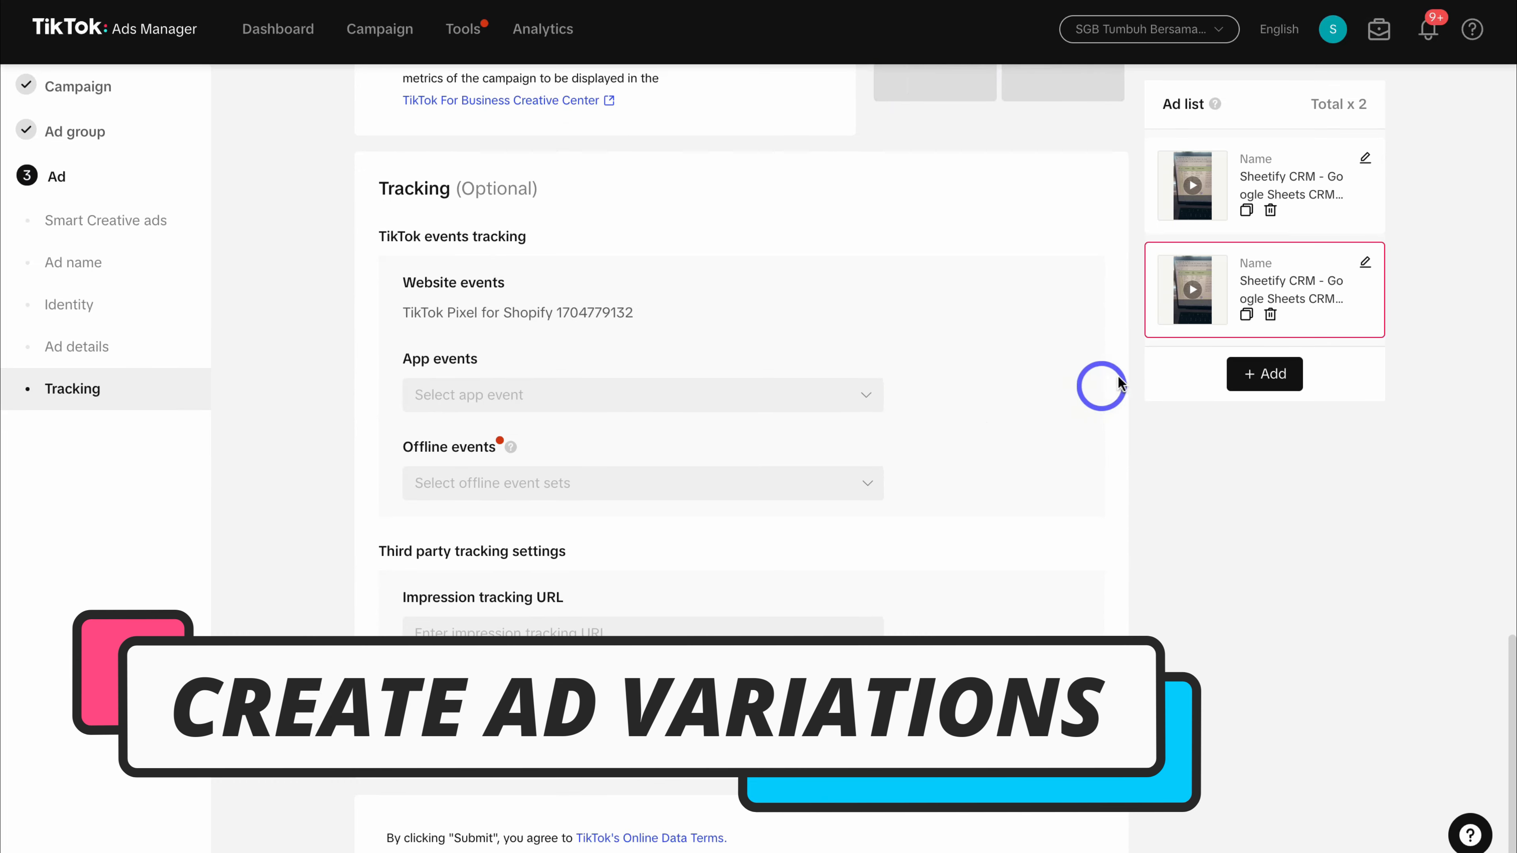
{"action": "left_click", "coordinate": [1245, 315]}
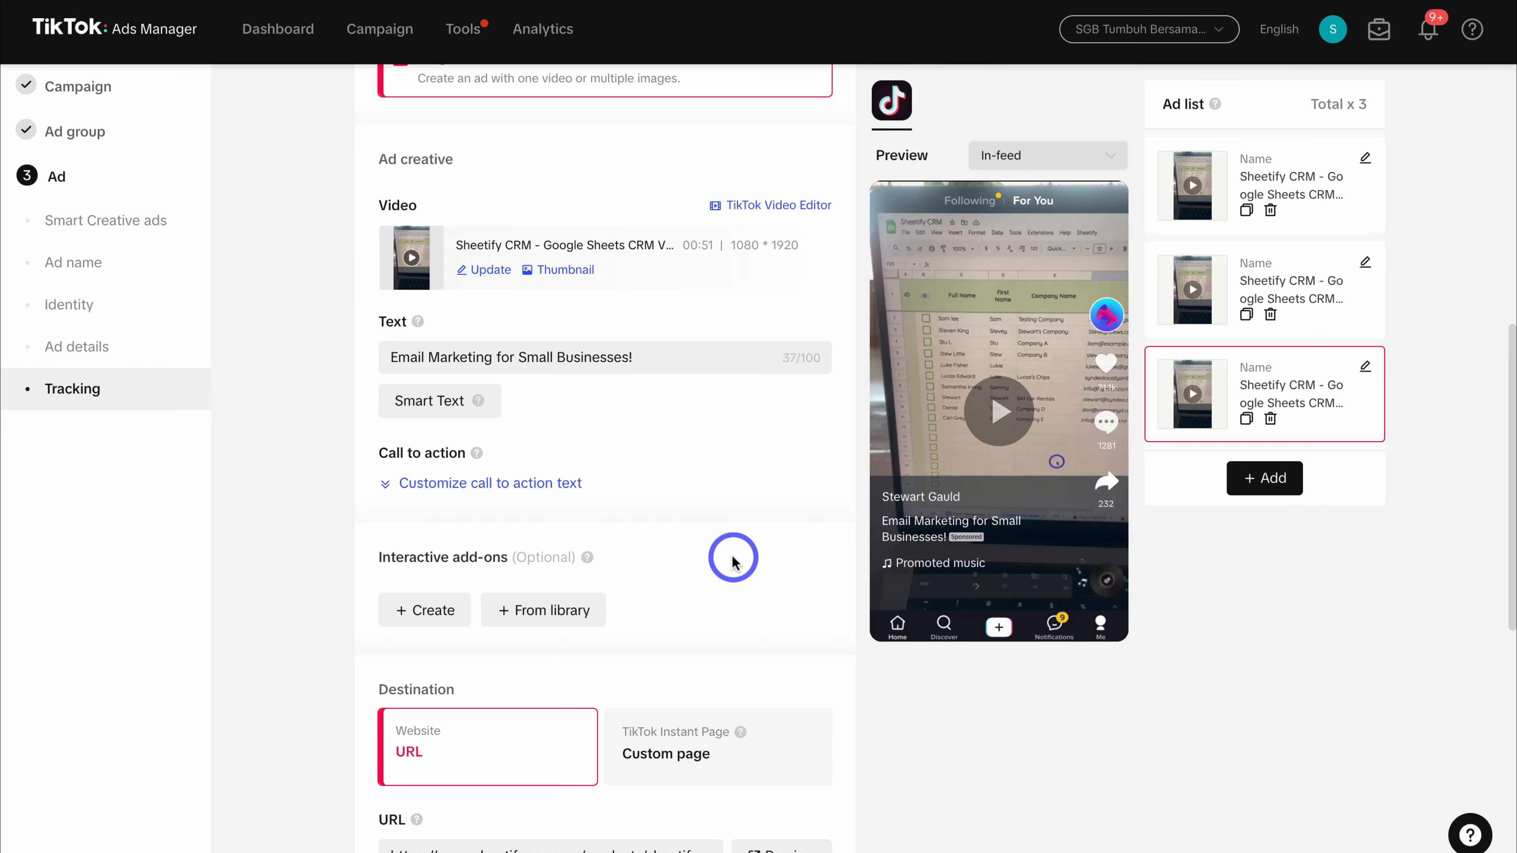
{"action": "left_click_drag", "start_coordinate": [665, 357], "coordinate": [373, 342]}
{"action": "type", "text": "Best Email Marketing and Task Management toolkit"}
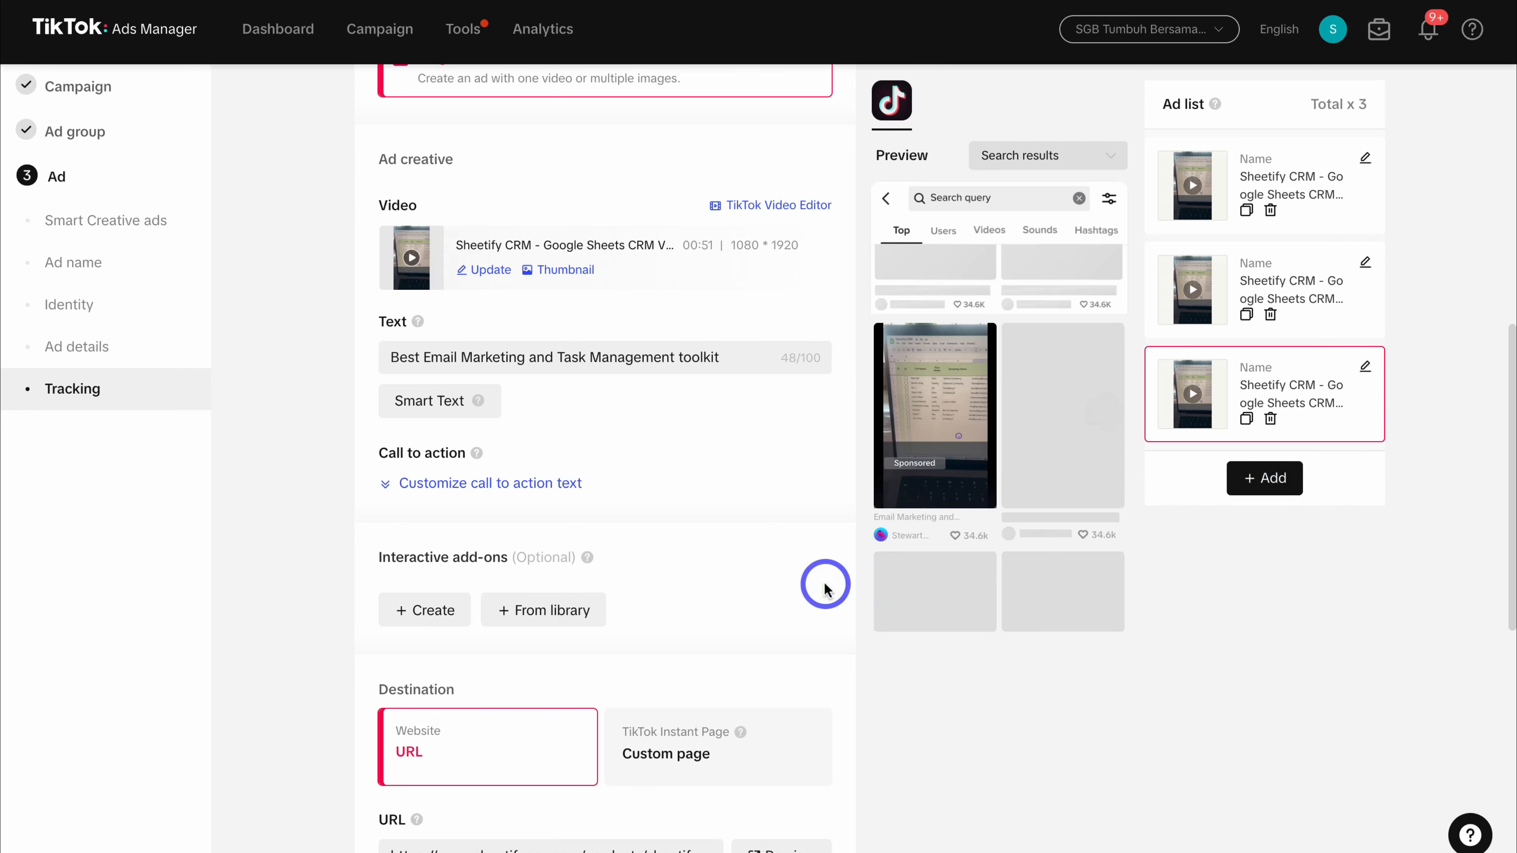
Submit the campaign with its three ad variations.
{"action": "scroll", "coordinate": [824, 589], "scroll_direction": "down", "scroll_amount": 15}
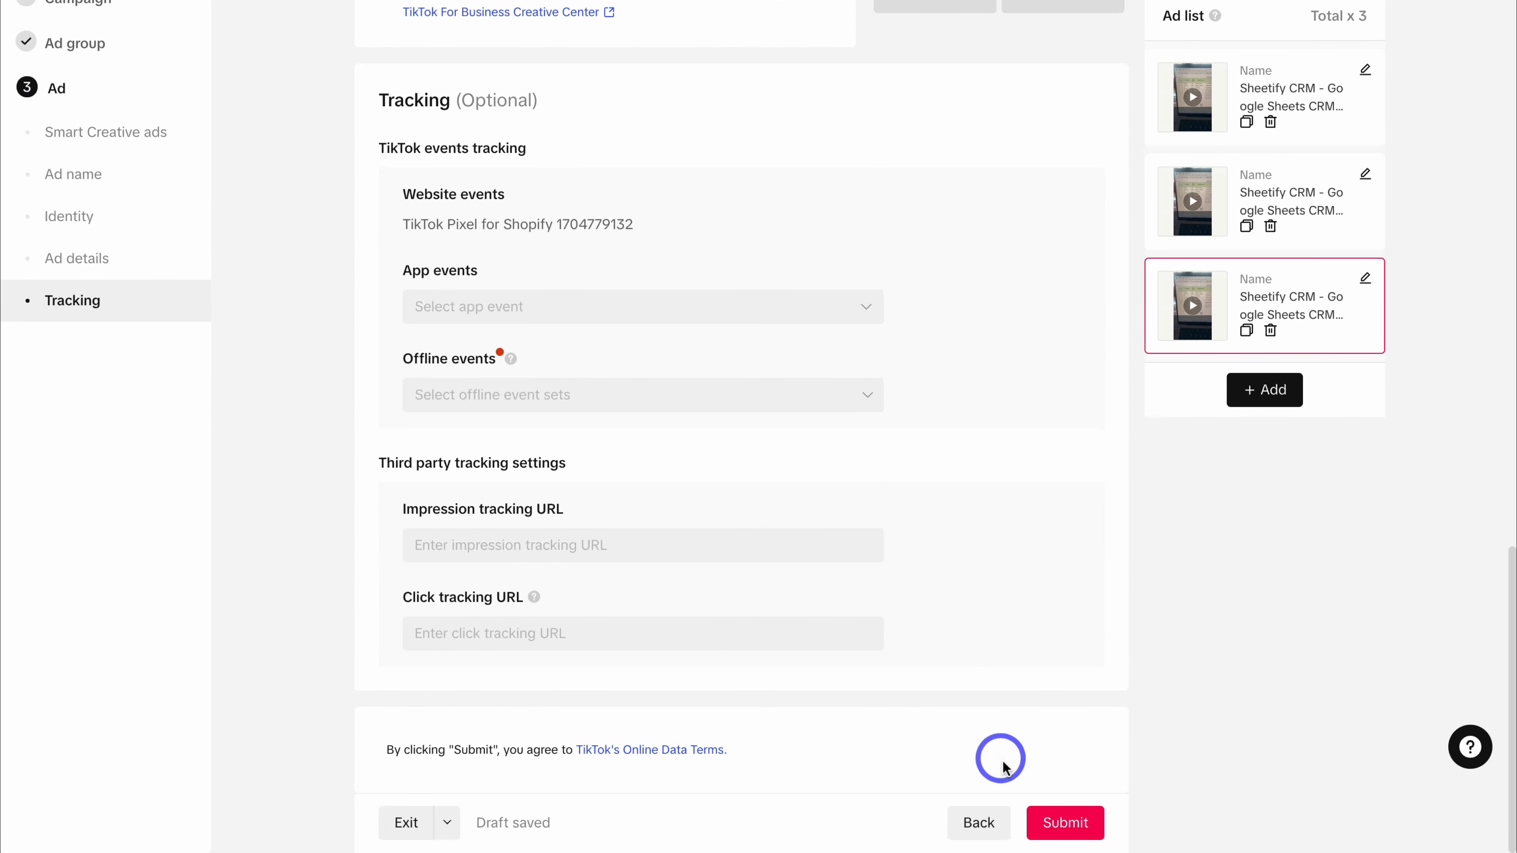
{"action": "left_click", "coordinate": [1072, 822]}
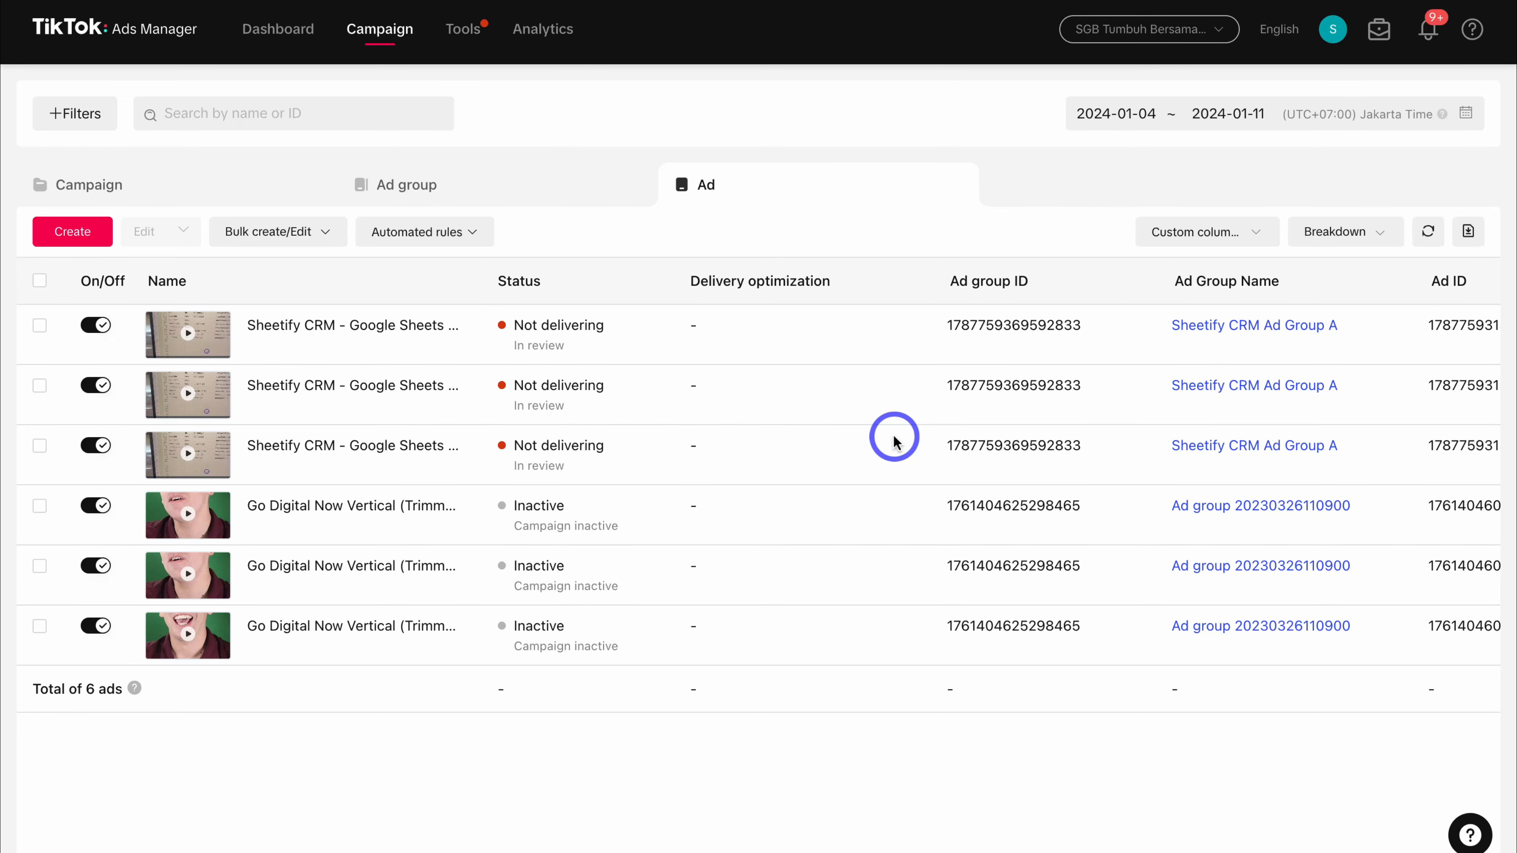
{"action": "mouse_move", "coordinate": [888, 441]}
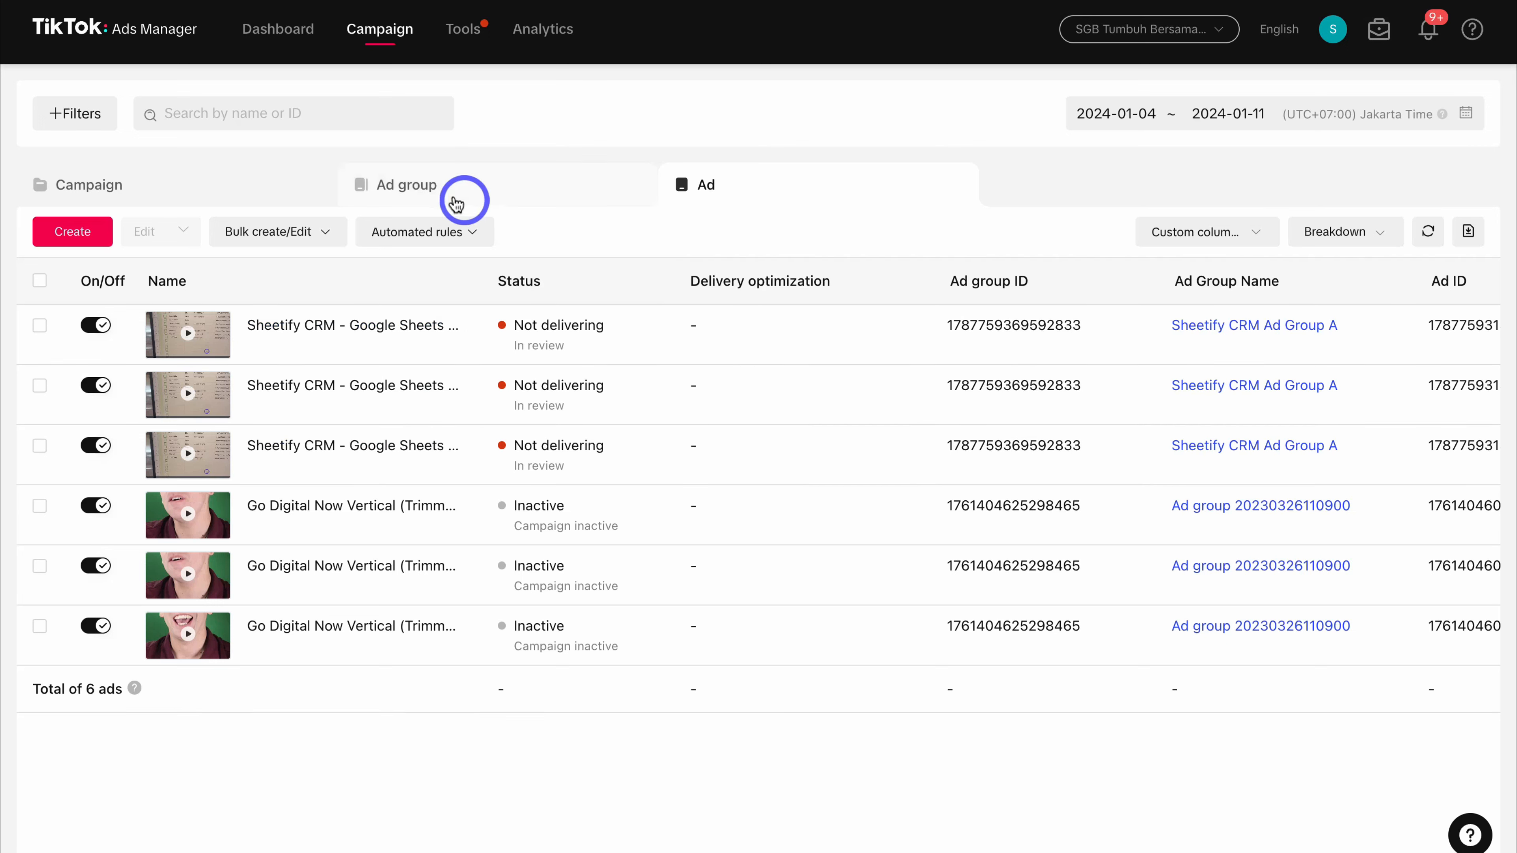
Copy Sheetify CRM Ad Group A once into the existing Sheetify CRM Conversions campaign, naming the copy "Sheetify CRM Ad Group B".
{"action": "left_click", "coordinate": [475, 192]}
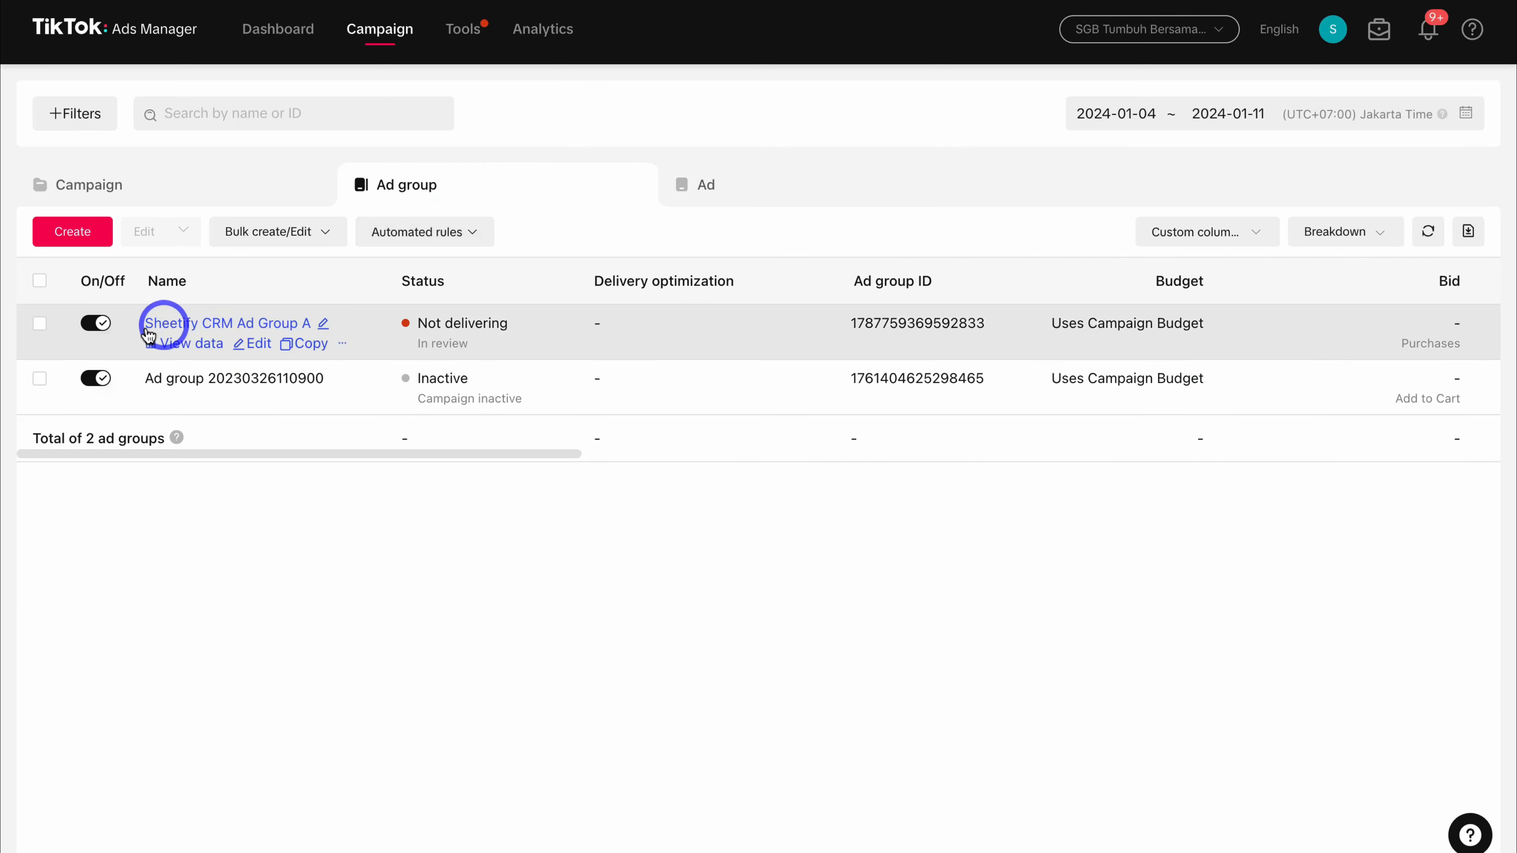
{"action": "left_click", "coordinate": [40, 326]}
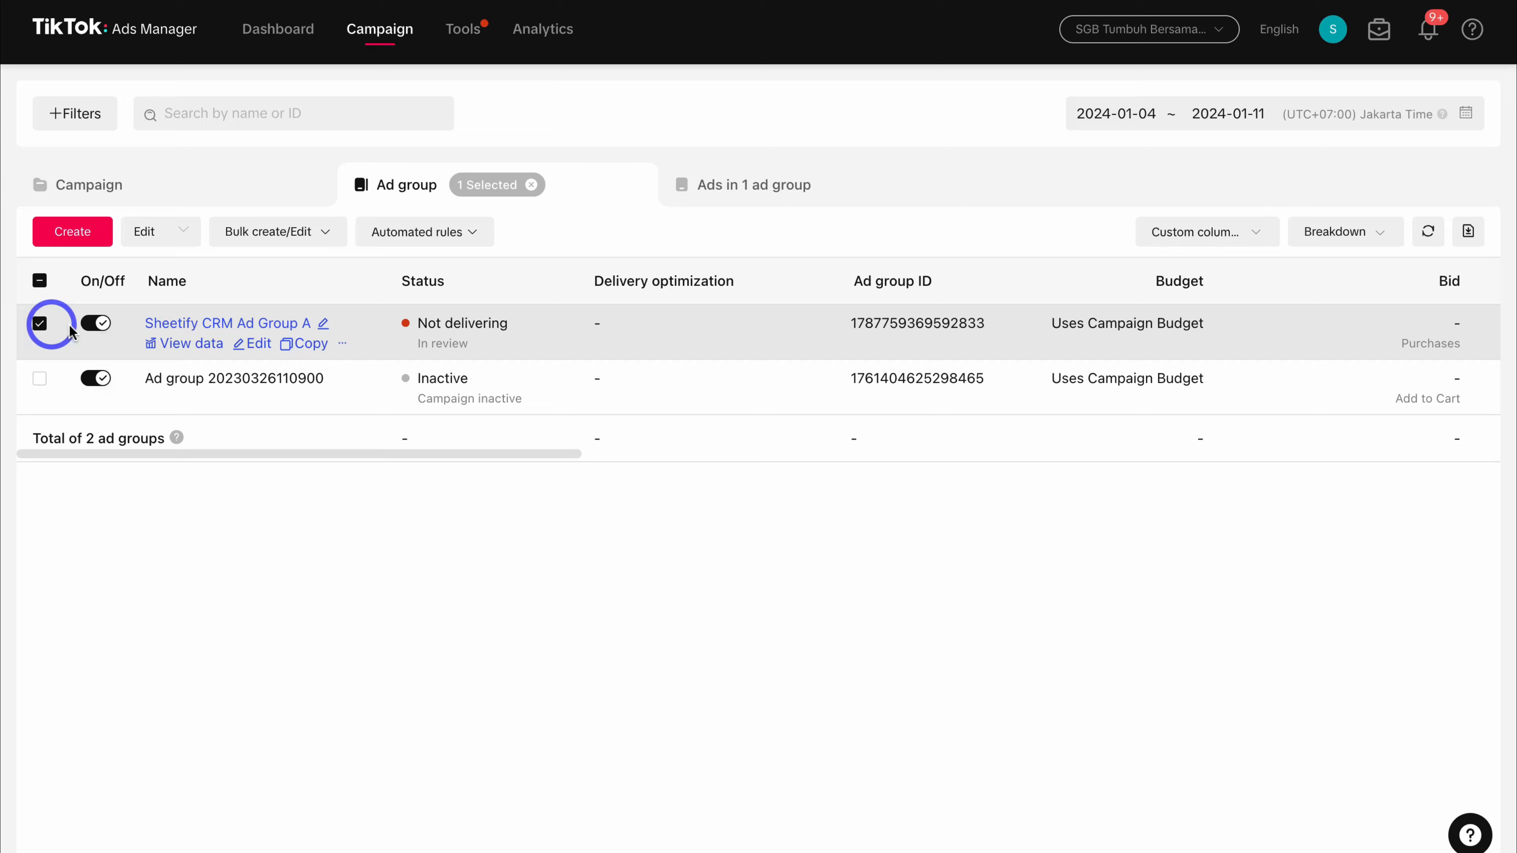
{"action": "left_click", "coordinate": [301, 346]}
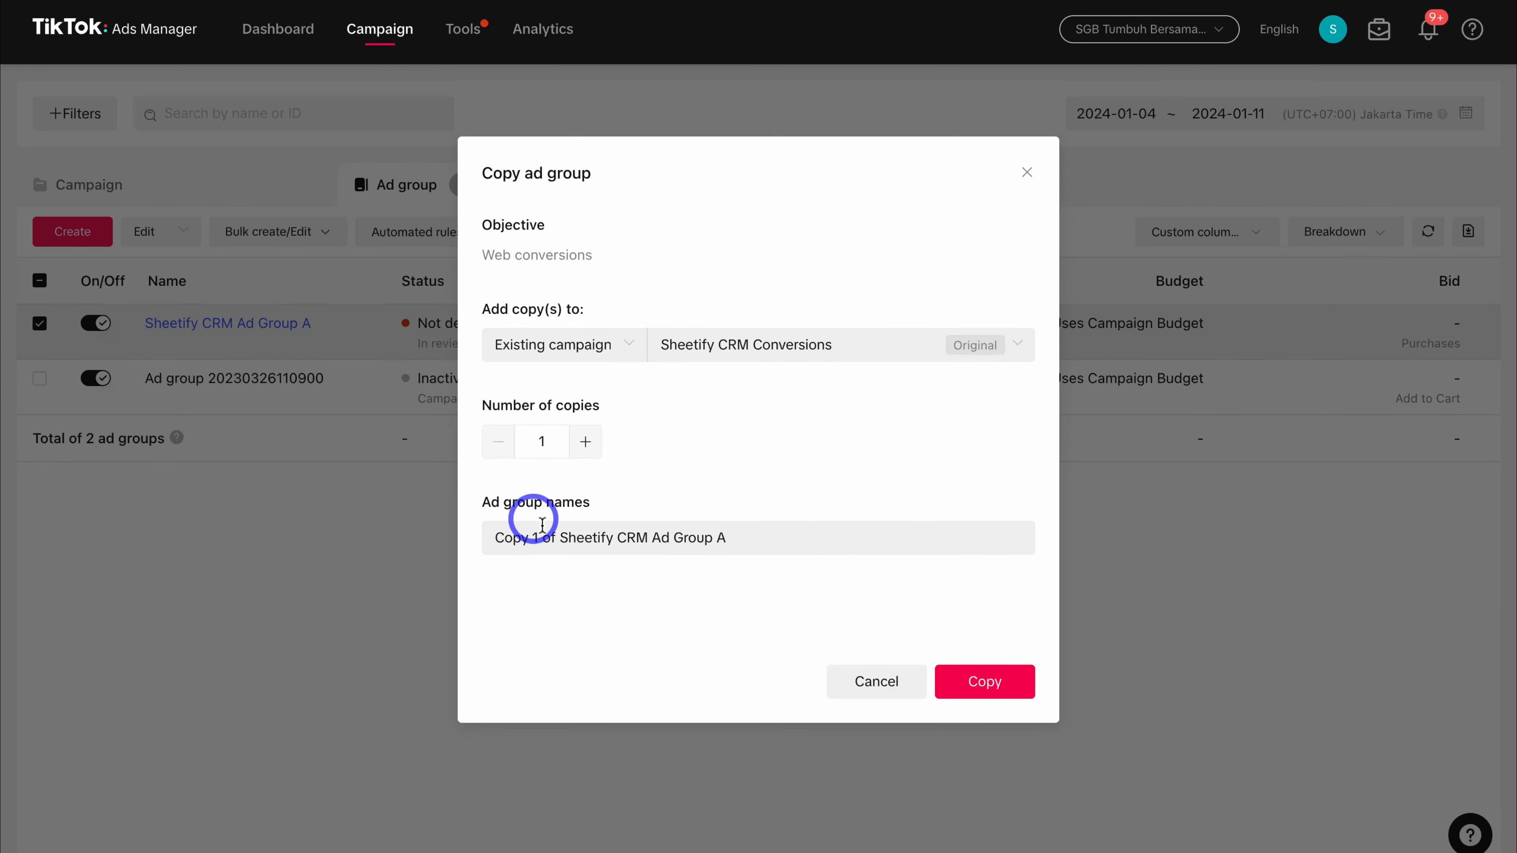
{"action": "left_click_drag", "start_coordinate": [561, 538], "coordinate": [478, 541]}
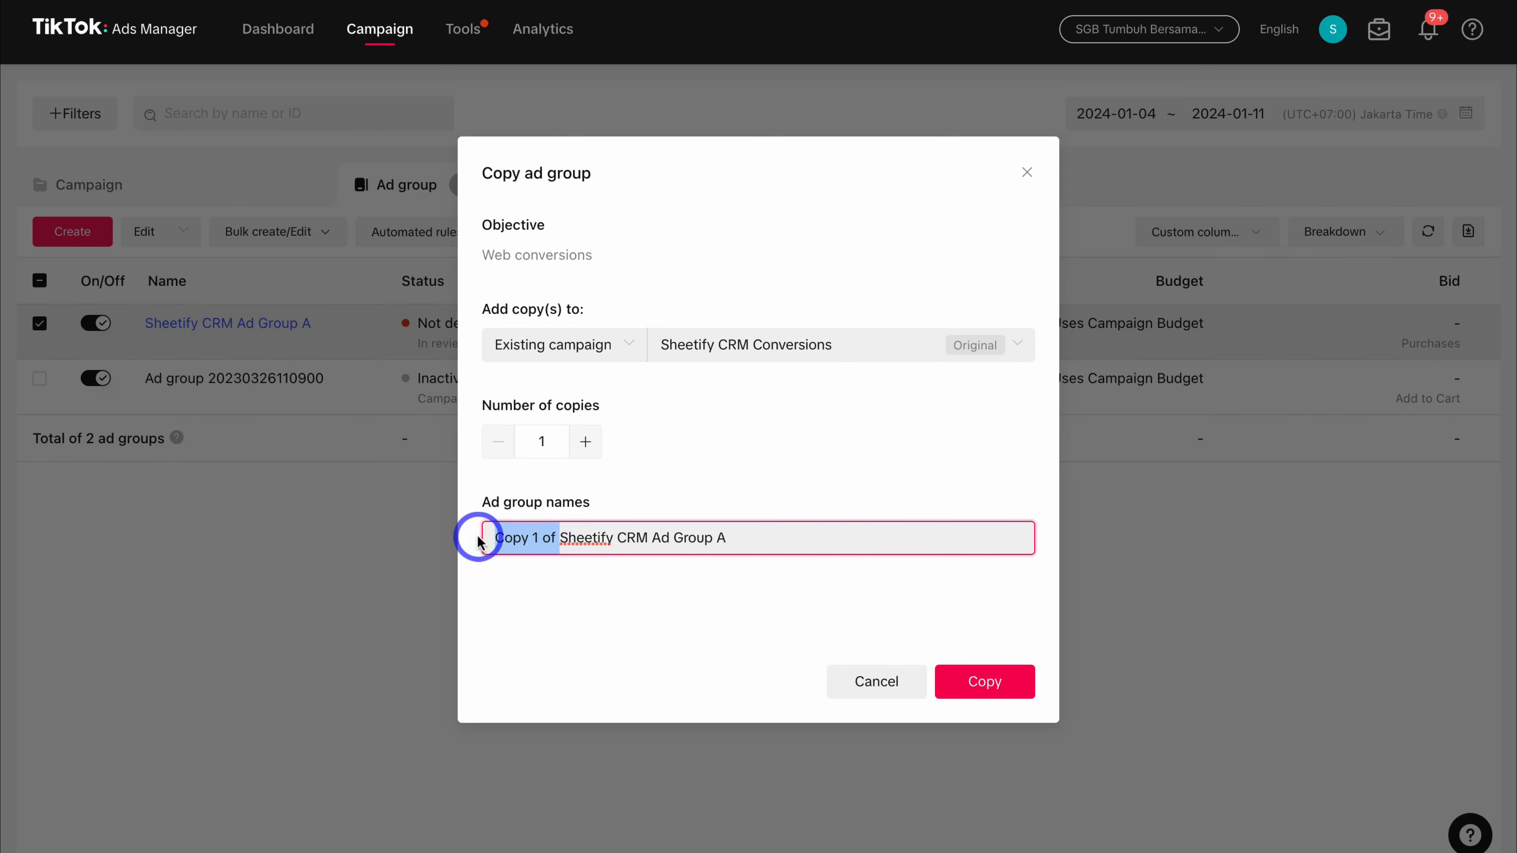
{"action": "key", "text": "BackSpace"}
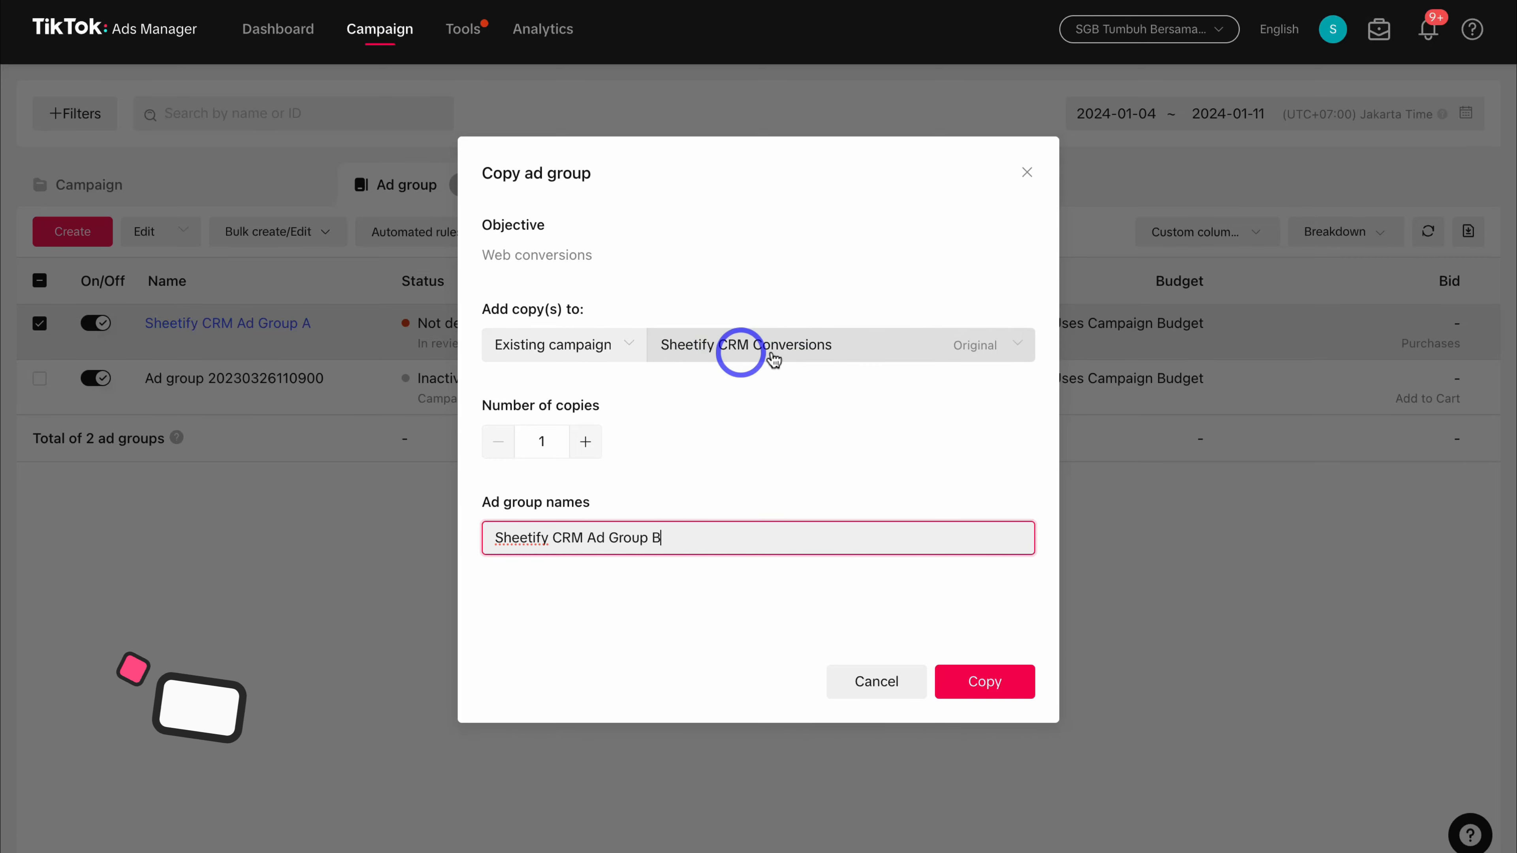
{"action": "left_click", "coordinate": [984, 681]}
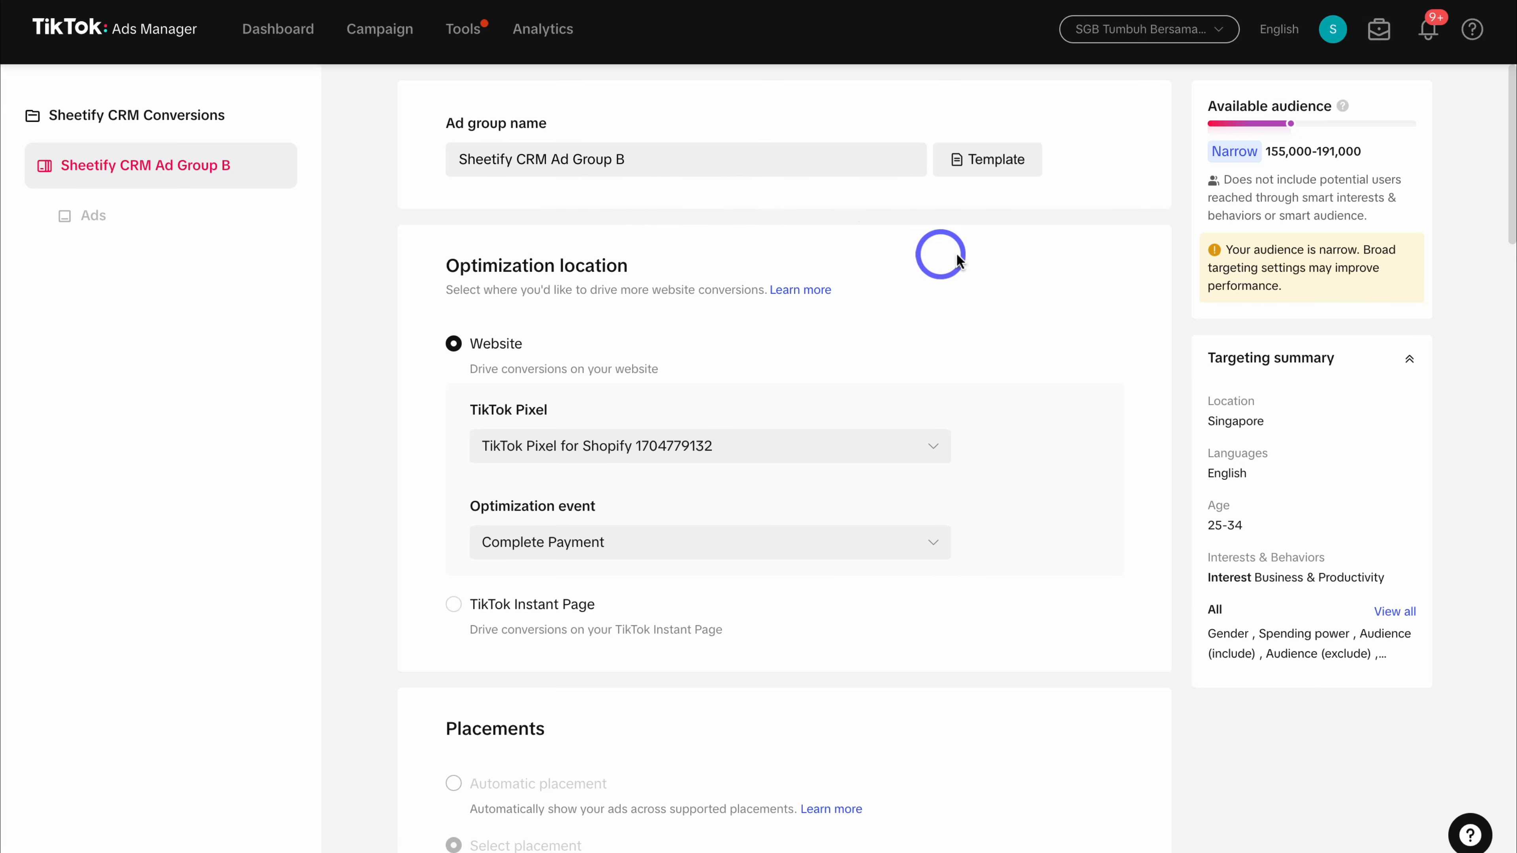
Replace the Business & Productivity interest in Sheetify CRM Ad Group B's targeting with the Business & Economy interest.
{"action": "scroll", "coordinate": [973, 258], "scroll_direction": "down", "scroll_amount": 15}
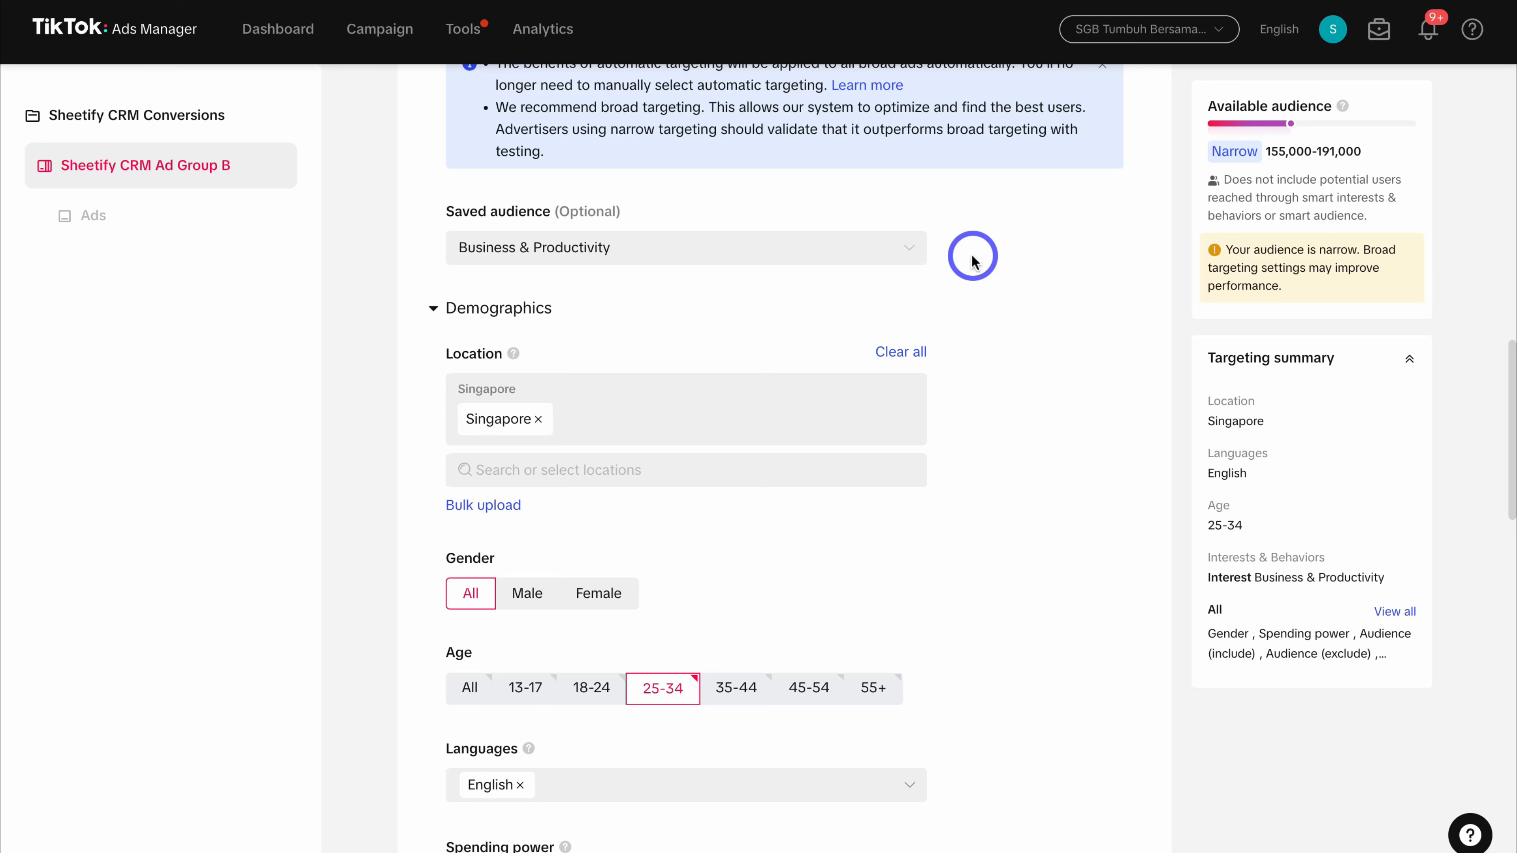
{"action": "scroll", "coordinate": [973, 258], "scroll_direction": "down", "scroll_amount": 7}
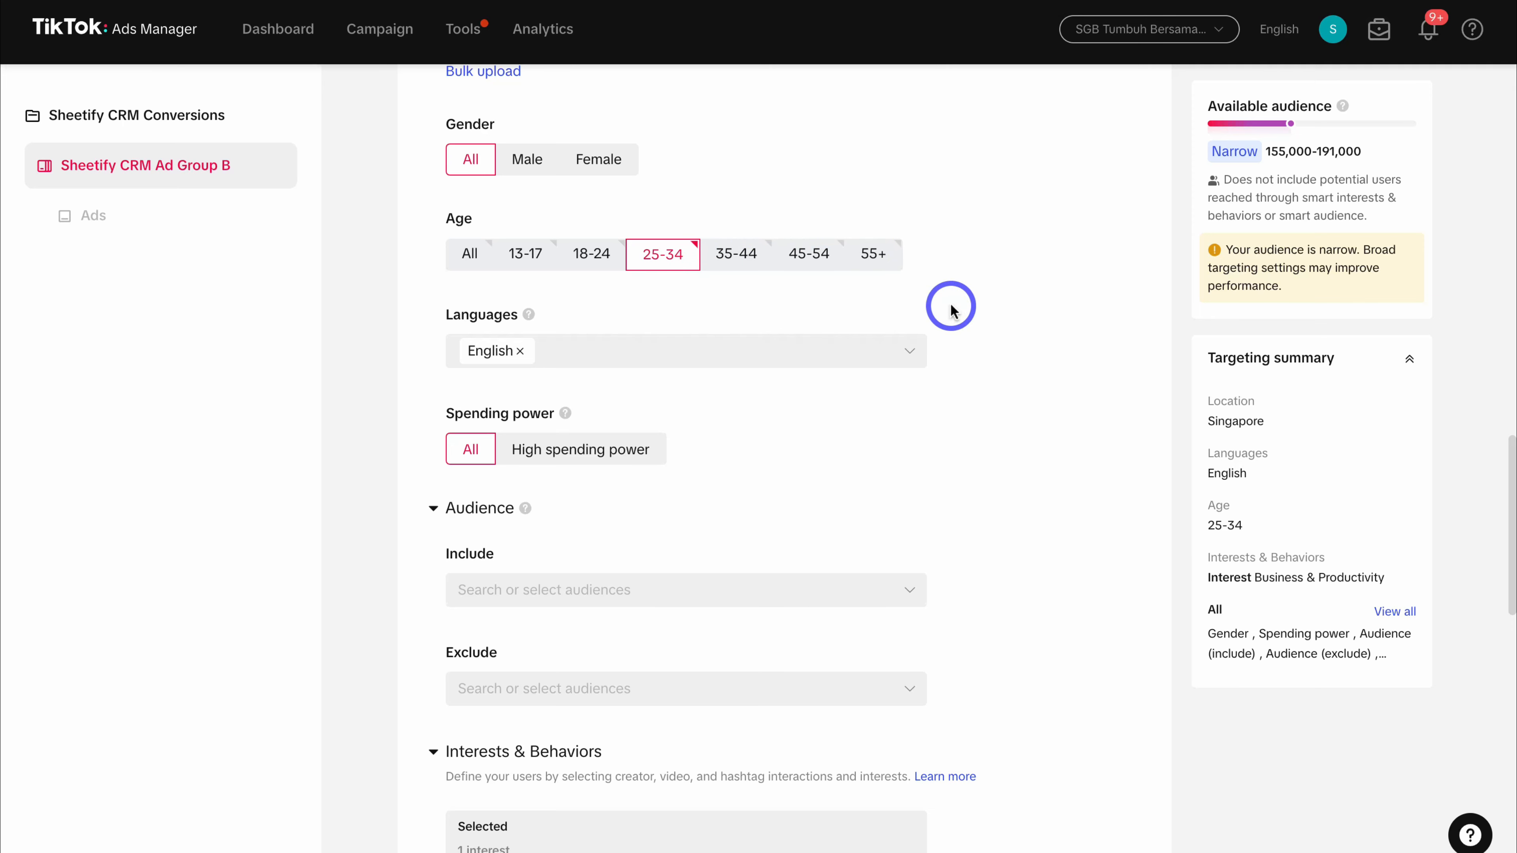
{"action": "scroll", "coordinate": [951, 310], "scroll_direction": "down", "scroll_amount": 5}
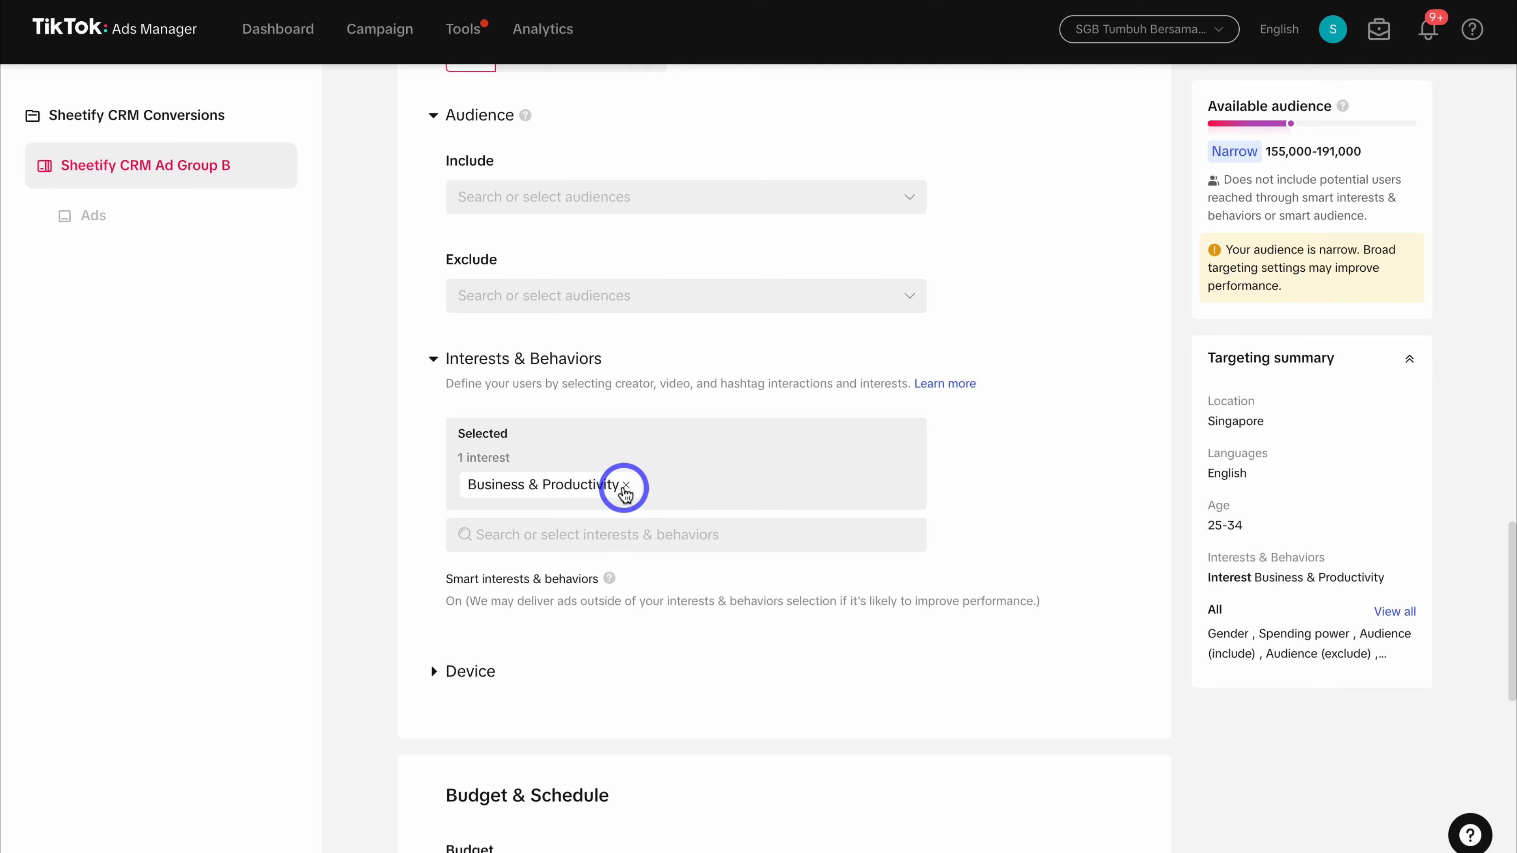
{"action": "left_click", "coordinate": [626, 485]}
{"action": "left_click", "coordinate": [594, 436]}
{"action": "type", "text": "business"}
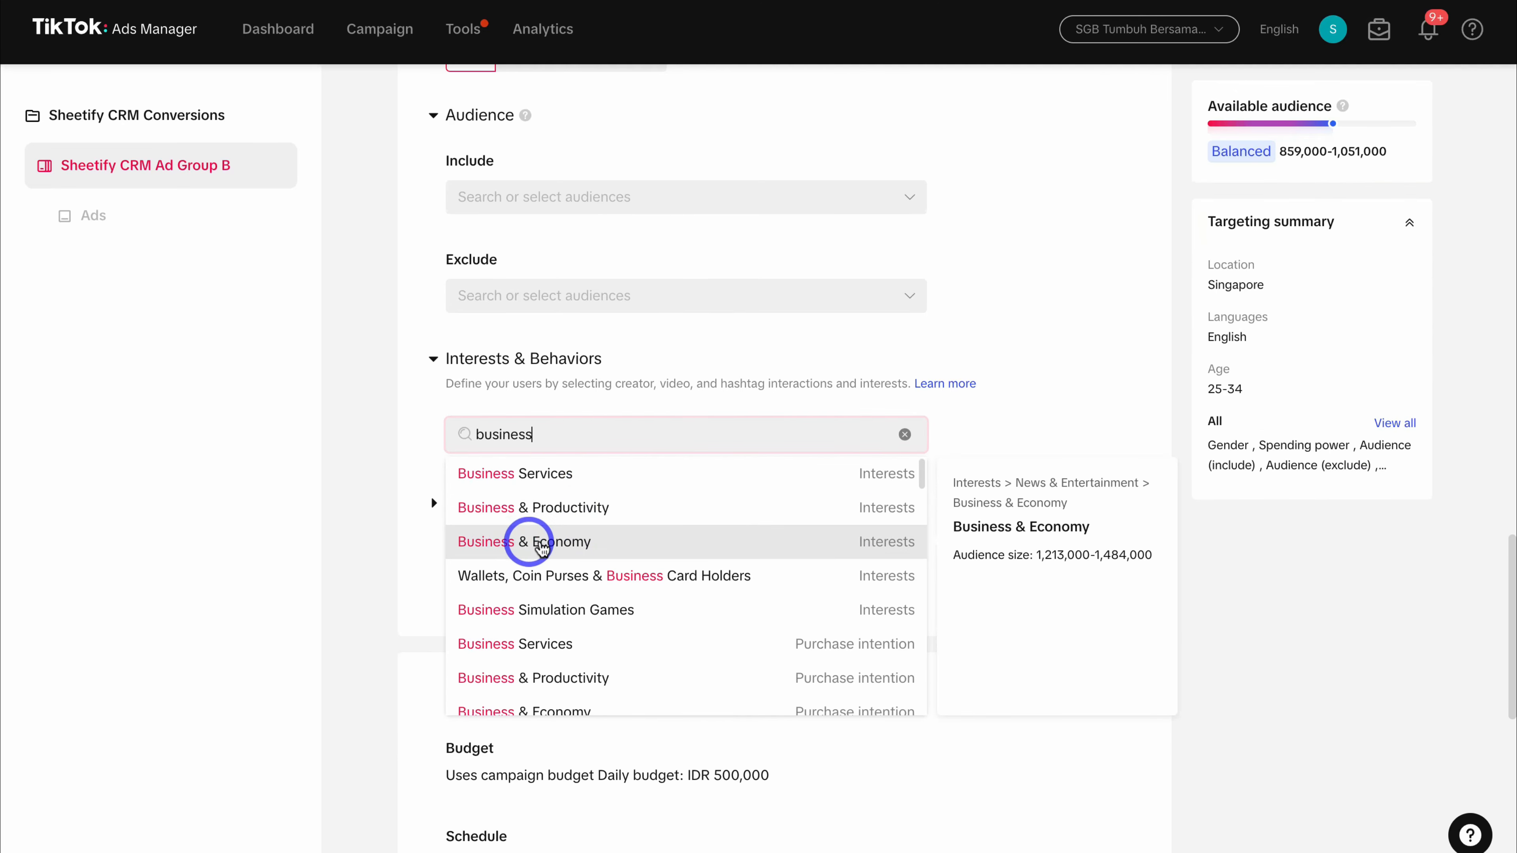
{"action": "left_click", "coordinate": [630, 547]}
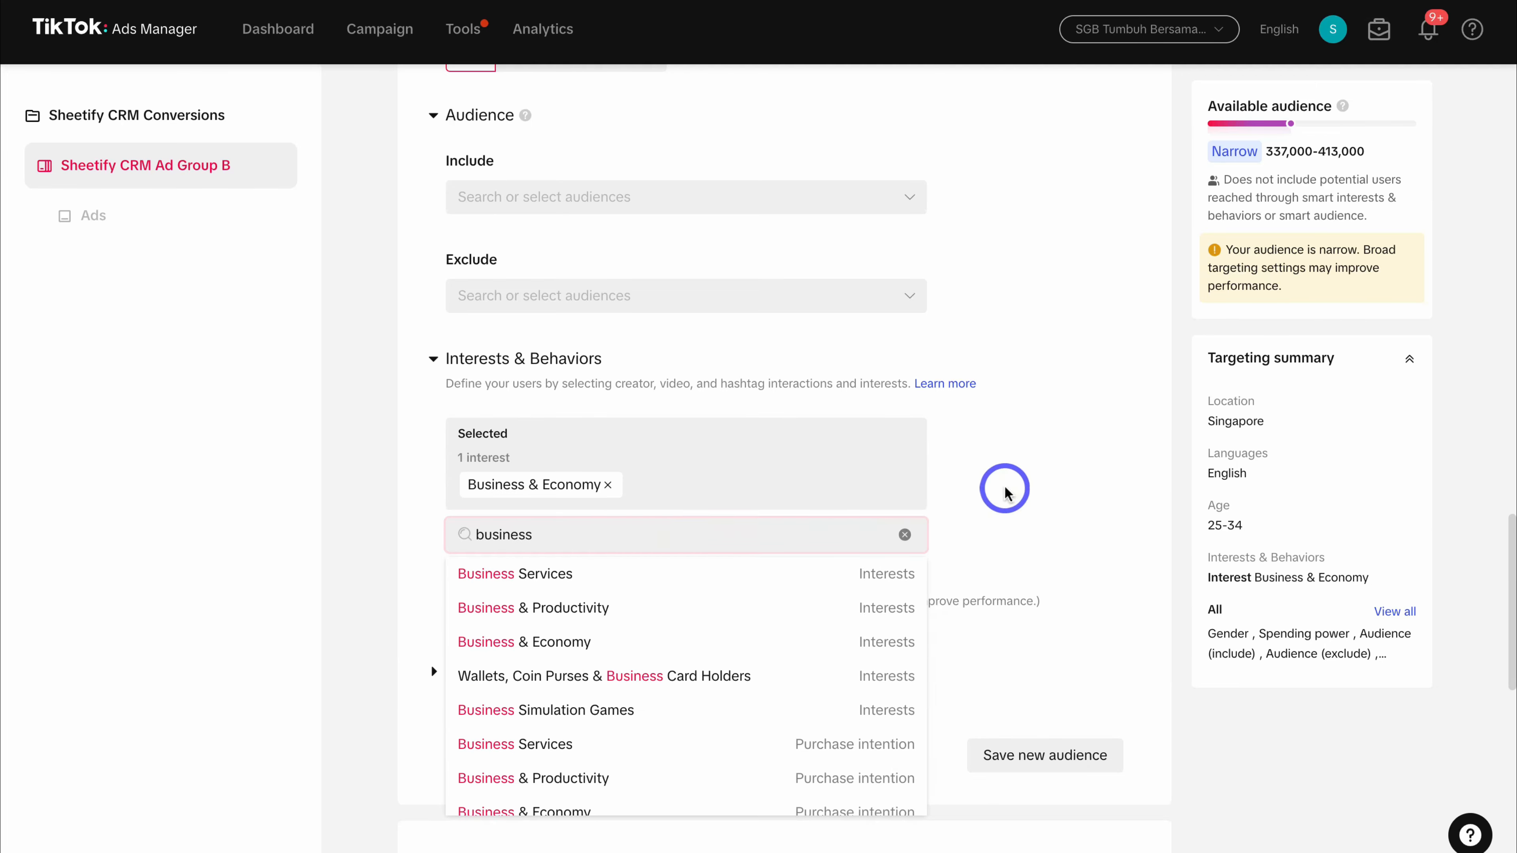
{"action": "left_click", "coordinate": [1006, 488]}
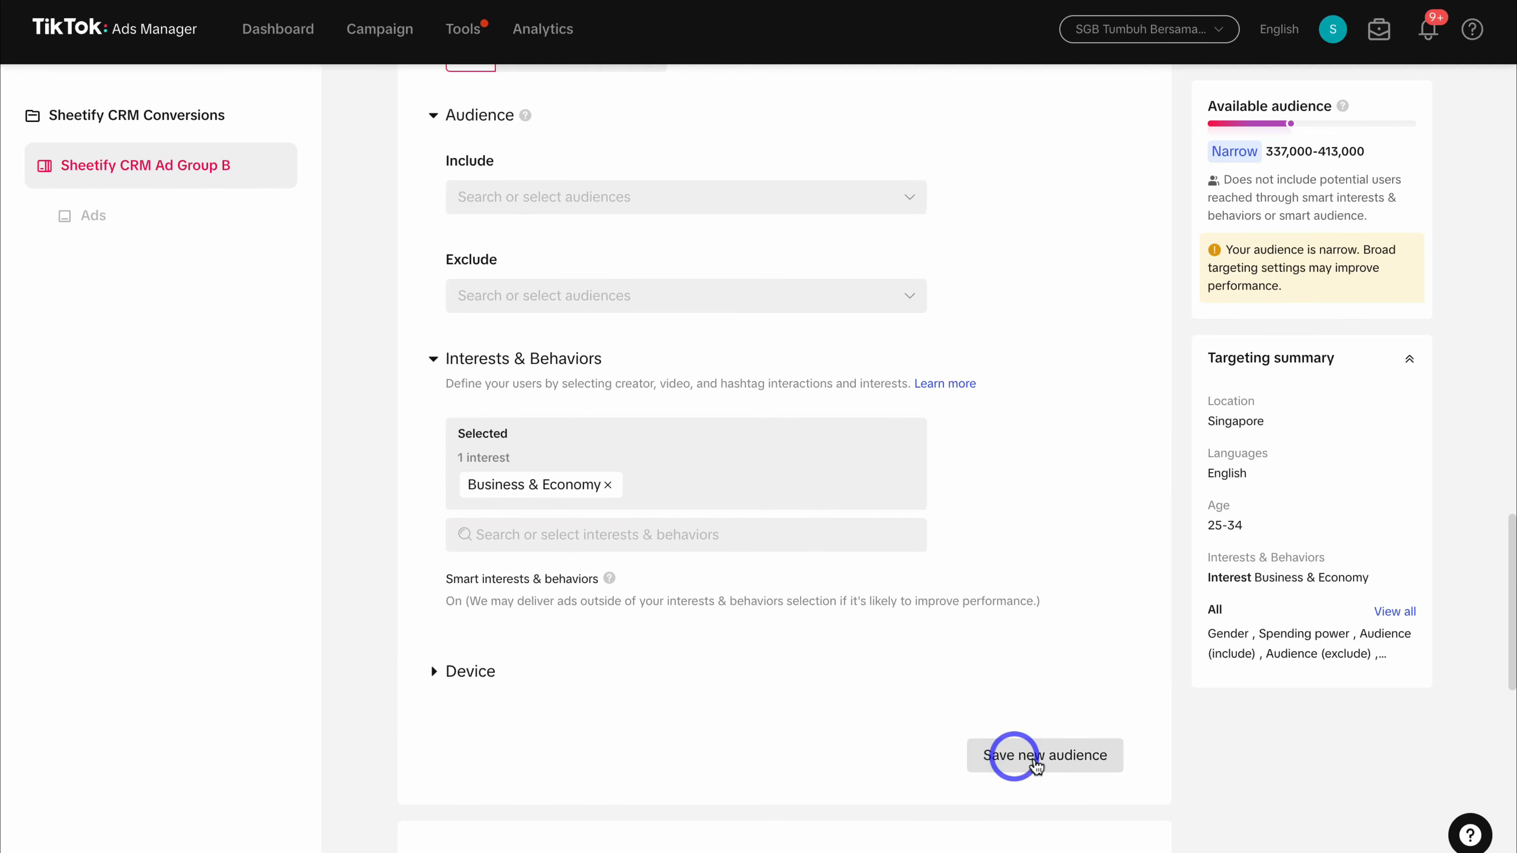
Save the ad group's targeting settings as a new saved audience named "Business & Economy".
{"action": "left_click", "coordinate": [1091, 767]}
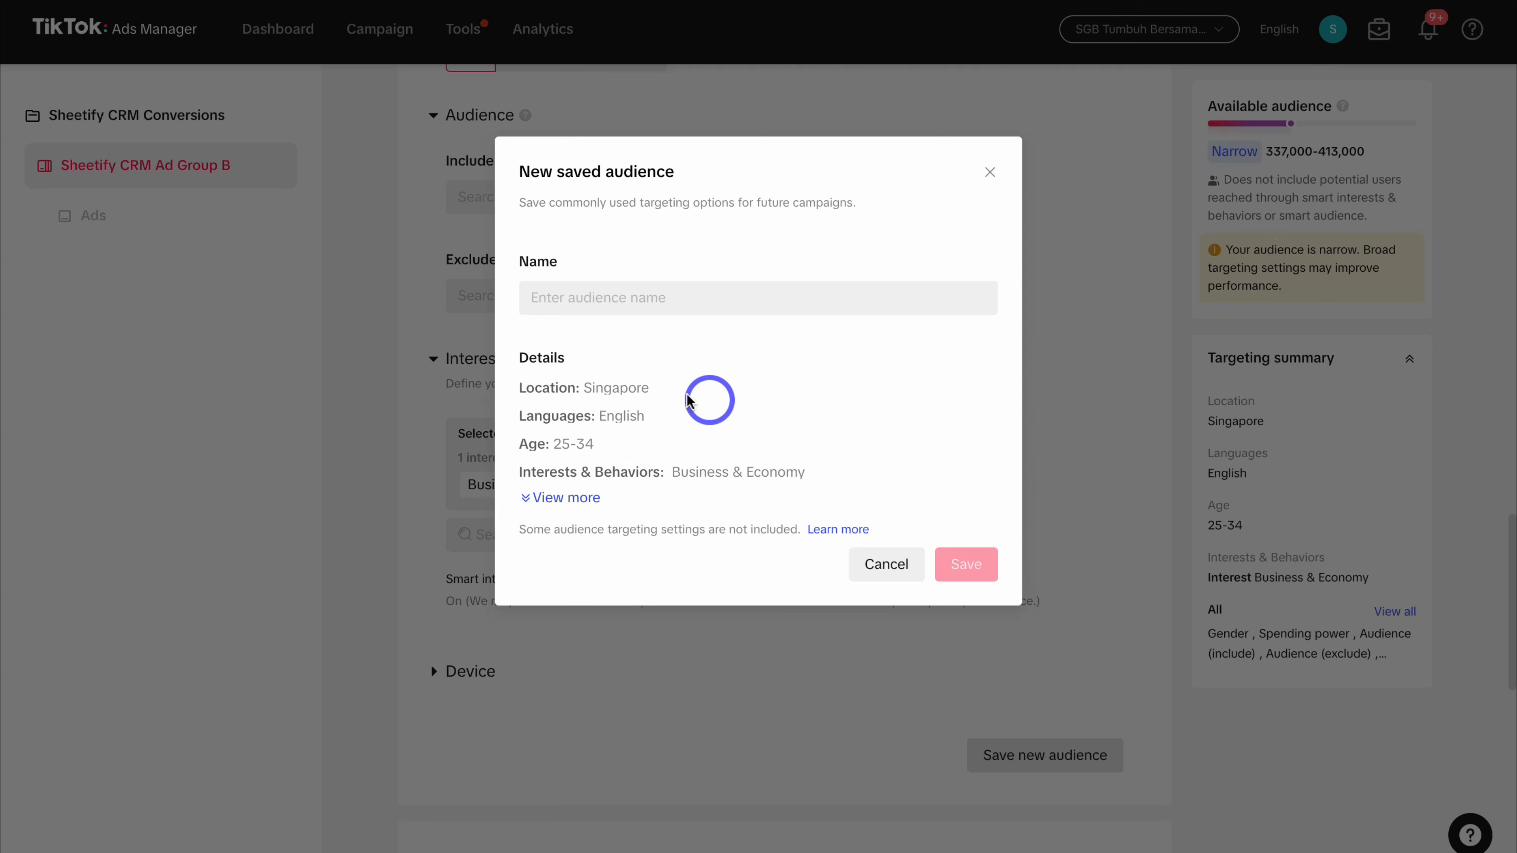
{"action": "left_click", "coordinate": [659, 303]}
{"action": "type", "text": "Business & Economy"}
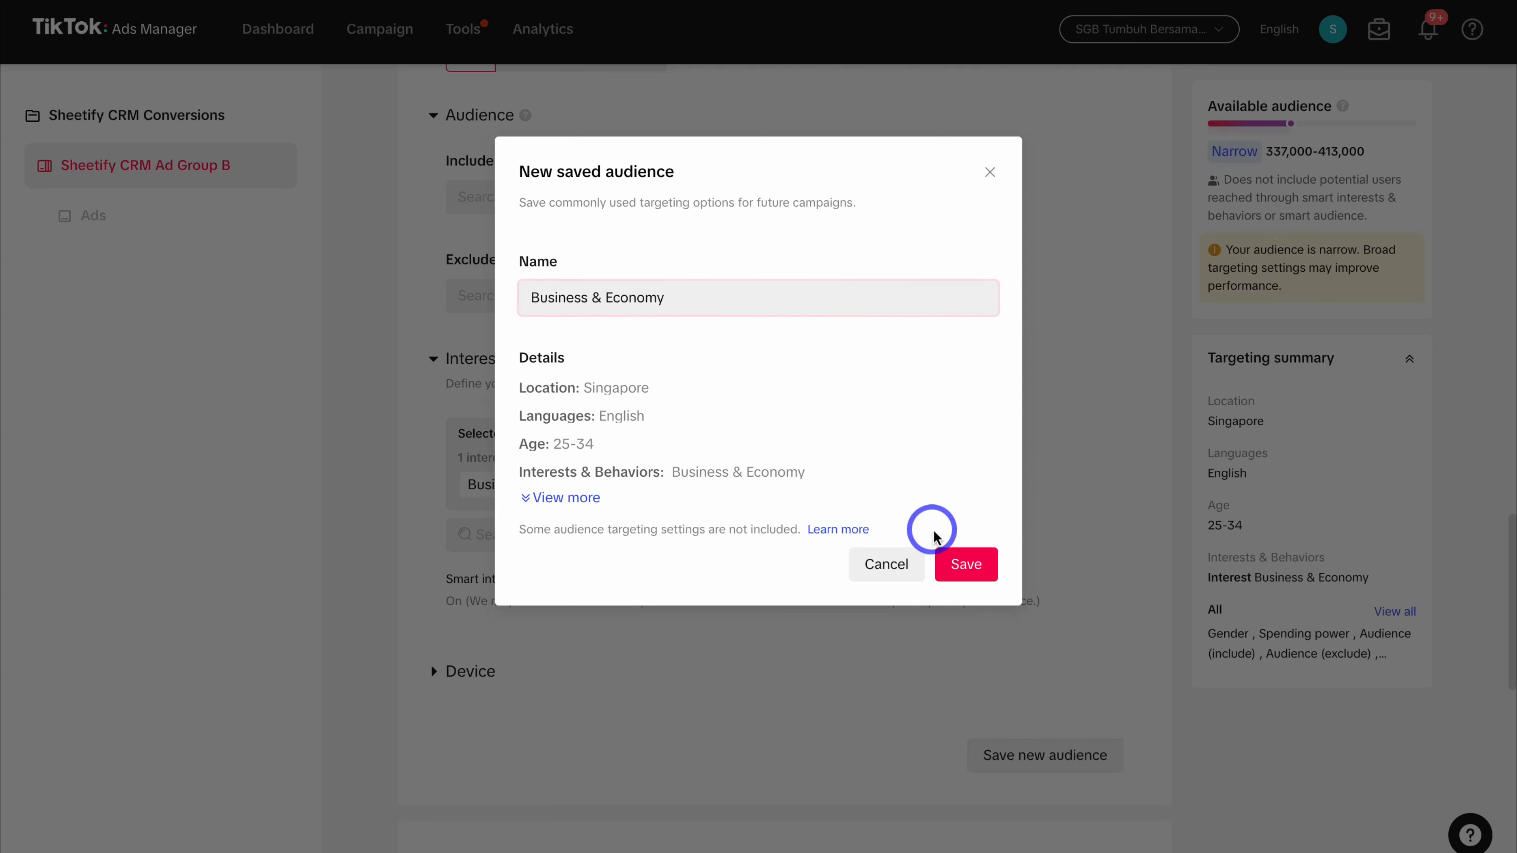
{"action": "left_click", "coordinate": [971, 562]}
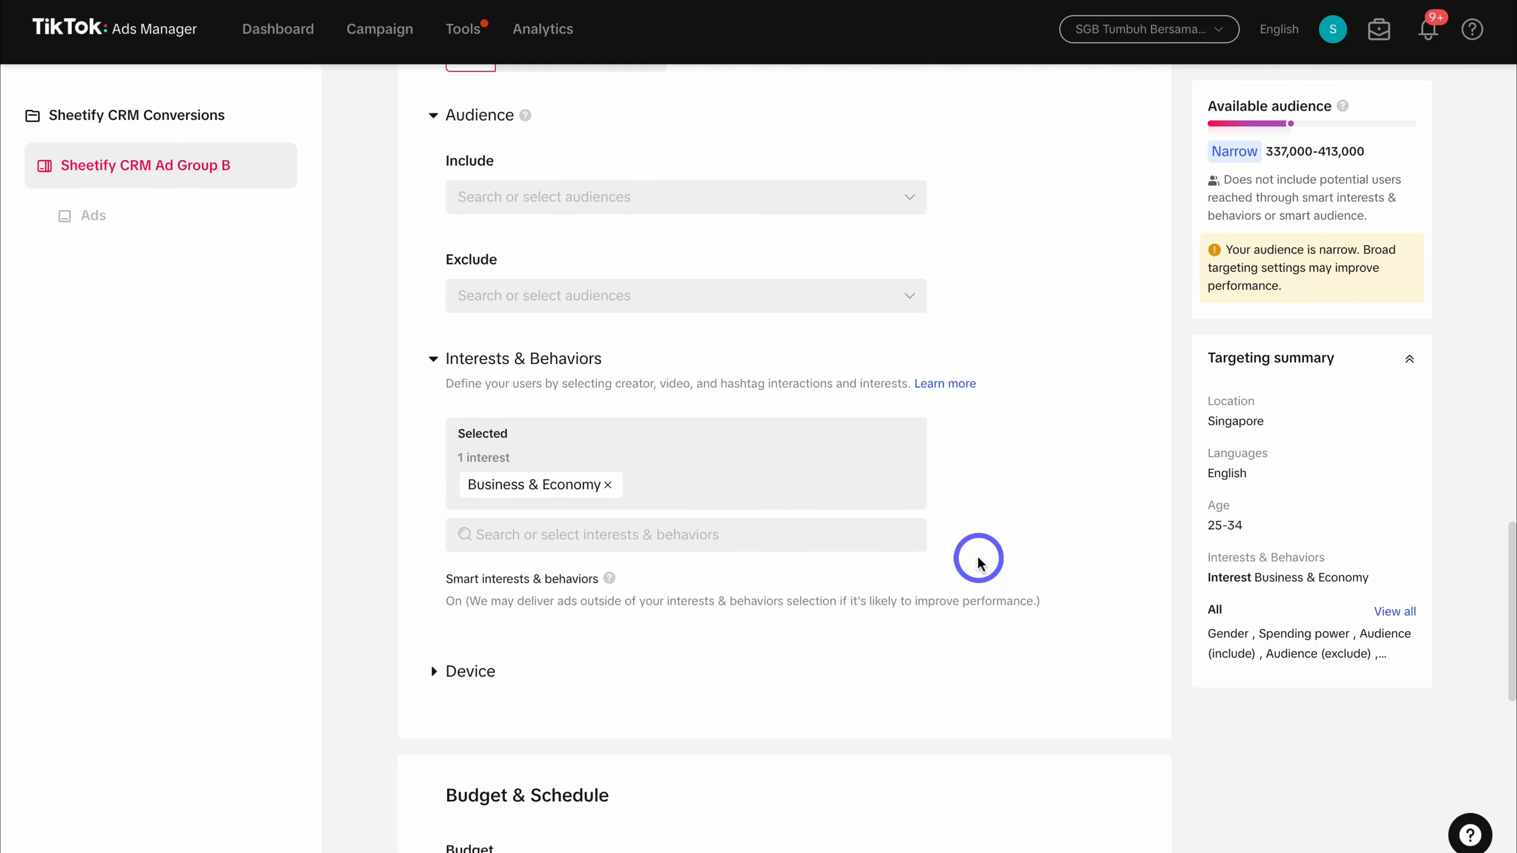
Continue to the ads of Sheetify CRM Ad Group B, review the first ad's details and publish the ad group with its copied ads.
{"action": "scroll", "coordinate": [978, 562], "scroll_direction": "down", "scroll_amount": 12}
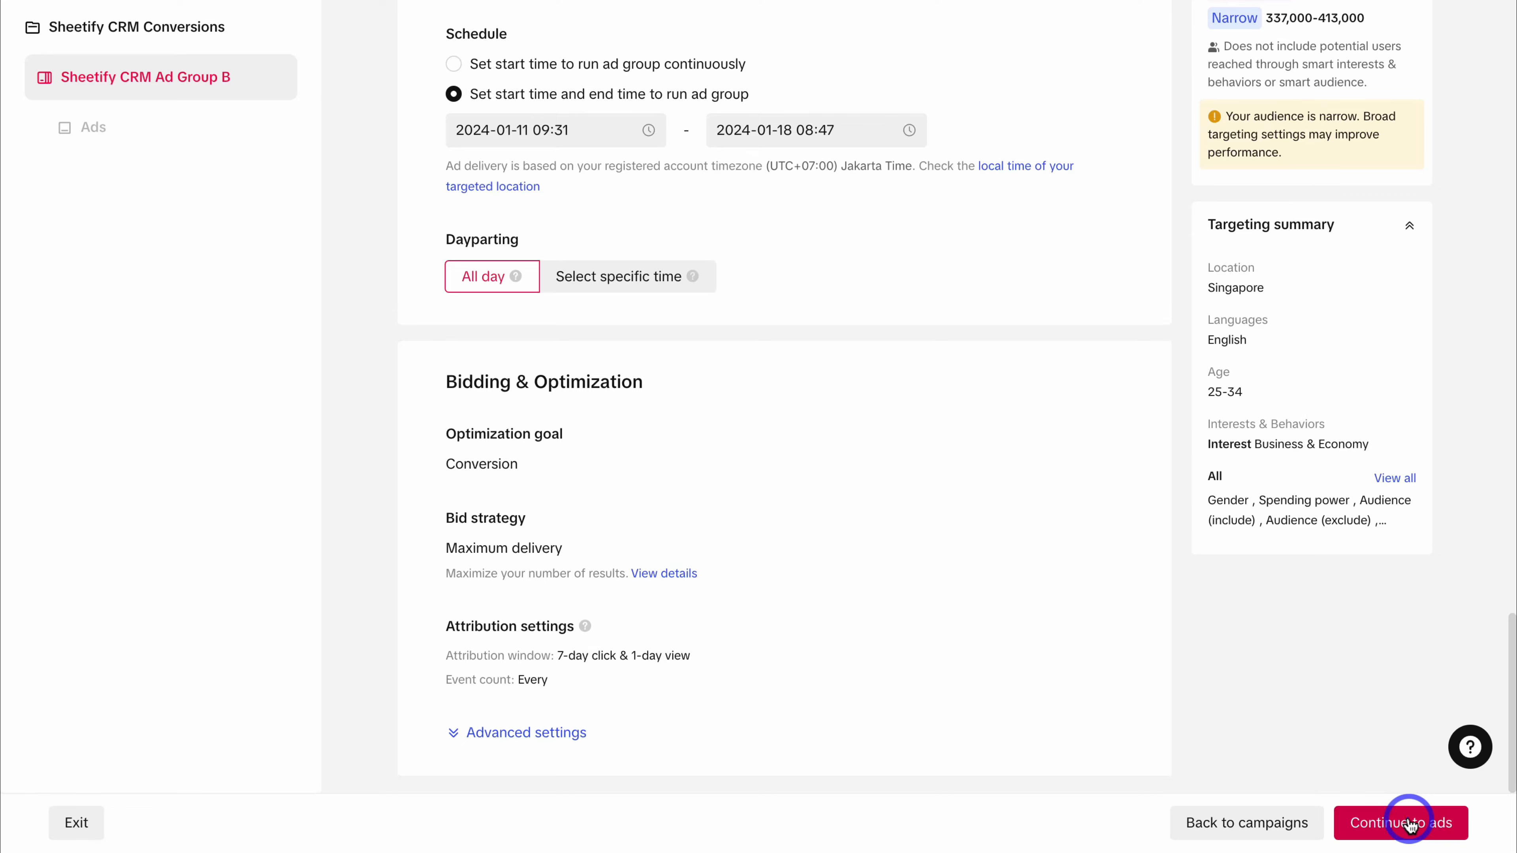
{"action": "left_click", "coordinate": [1410, 825]}
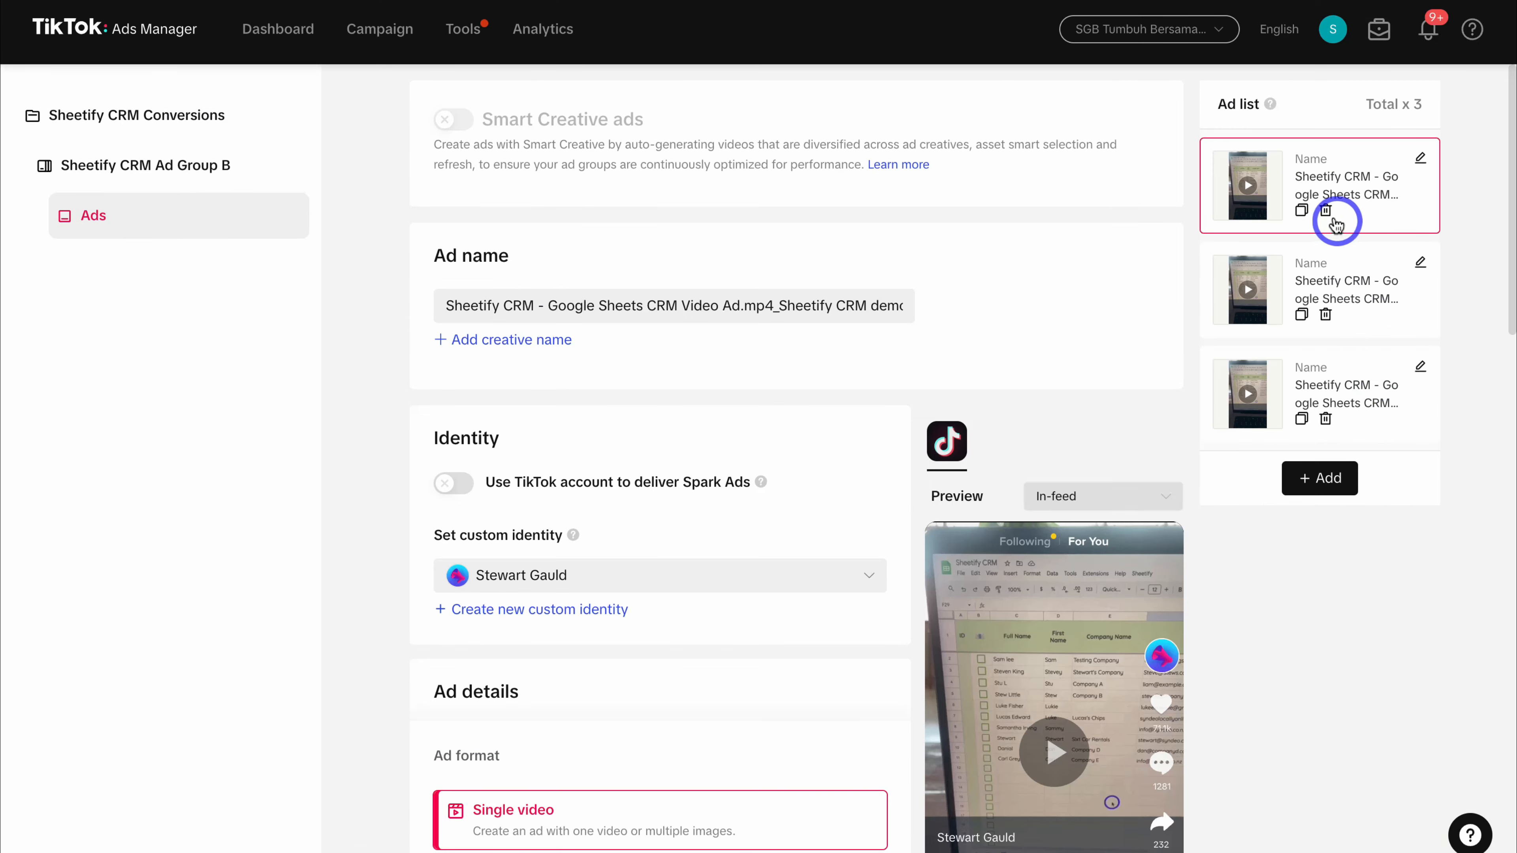
{"action": "scroll", "coordinate": [822, 484], "scroll_direction": "down", "scroll_amount": 15}
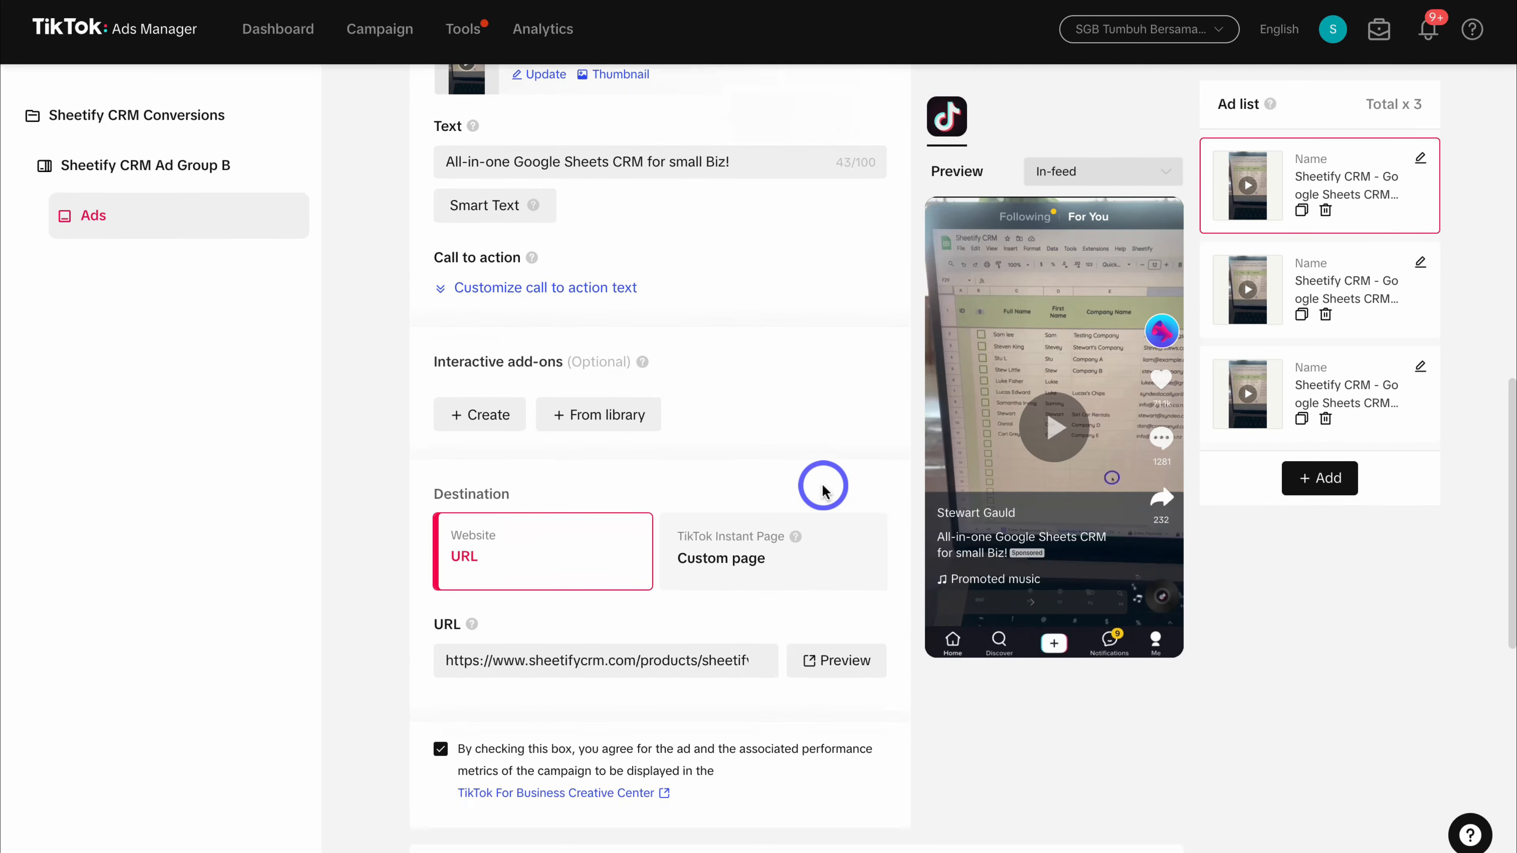
{"action": "scroll", "coordinate": [823, 487], "scroll_direction": "down", "scroll_amount": 6}
{"action": "scroll", "coordinate": [823, 487], "scroll_direction": "up", "scroll_amount": 11}
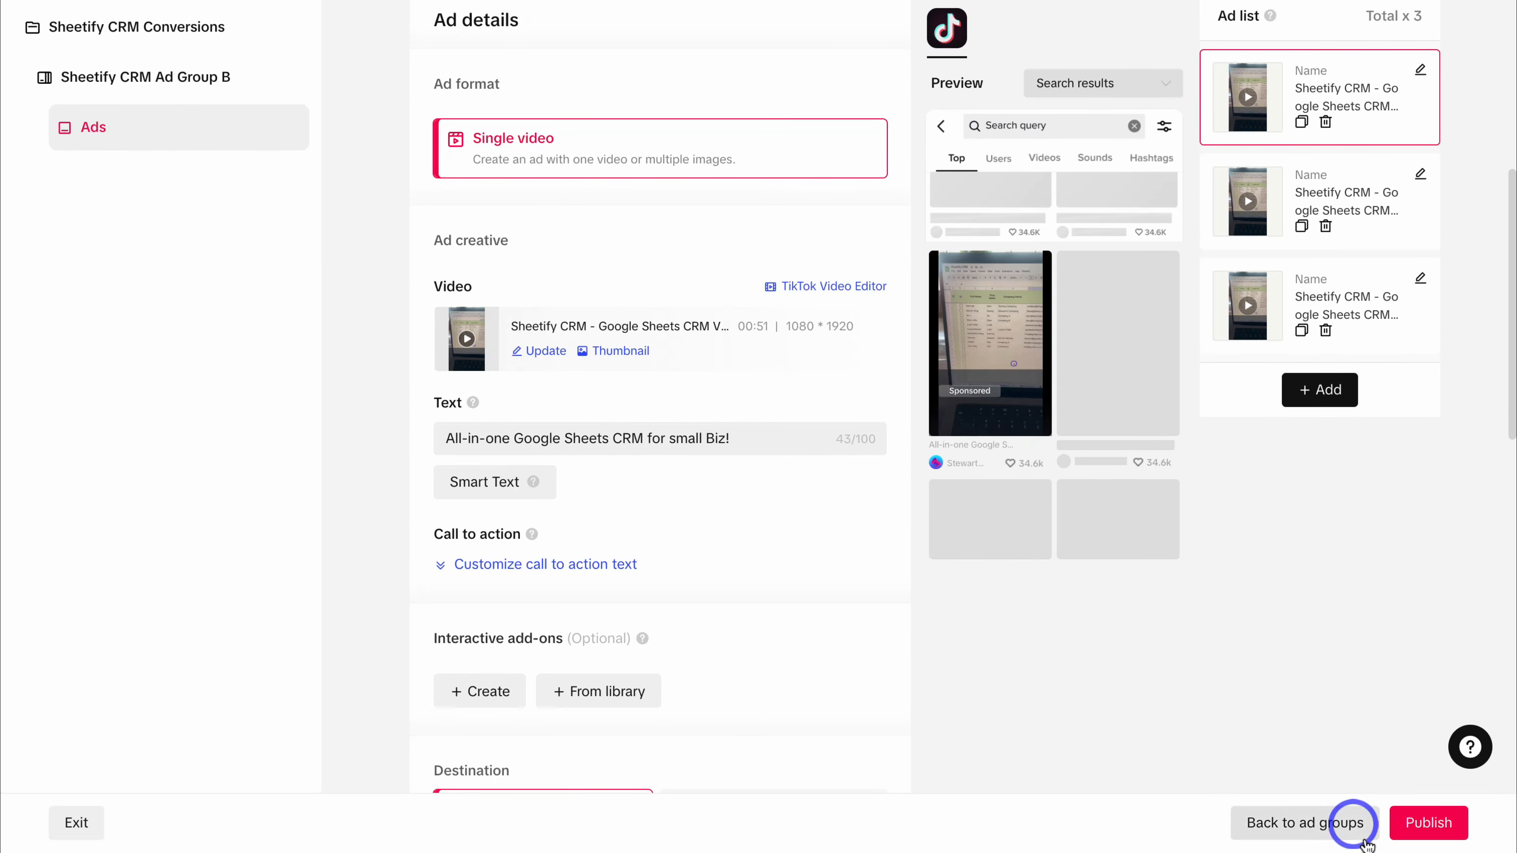
{"action": "left_click", "coordinate": [1434, 833]}
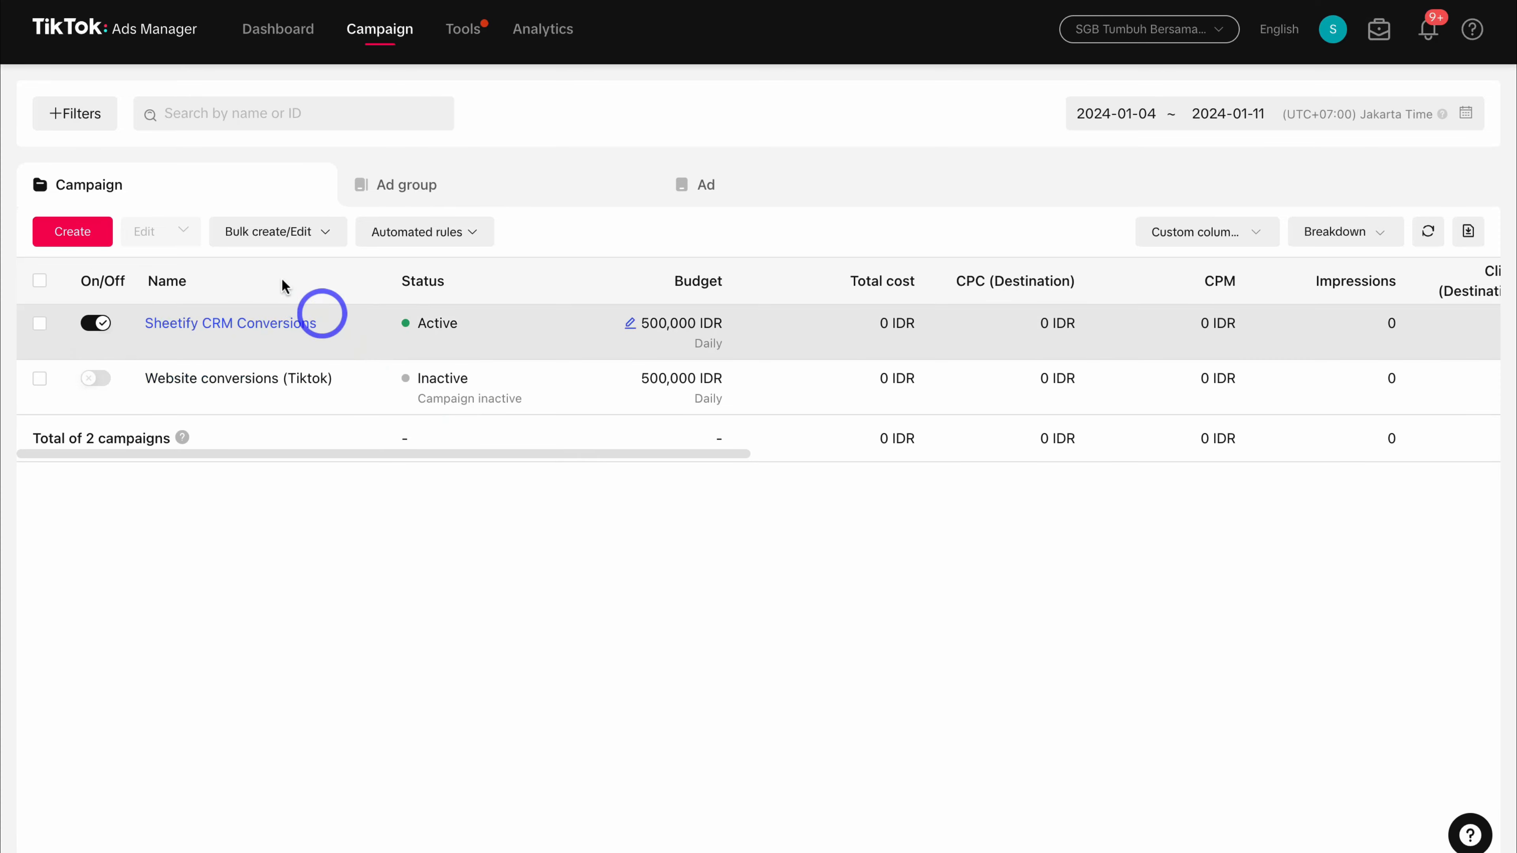
Show the list of ad groups to check the status of Sheetify CRM Ad Groups A and B.
{"action": "mouse_move", "coordinate": [237, 339]}
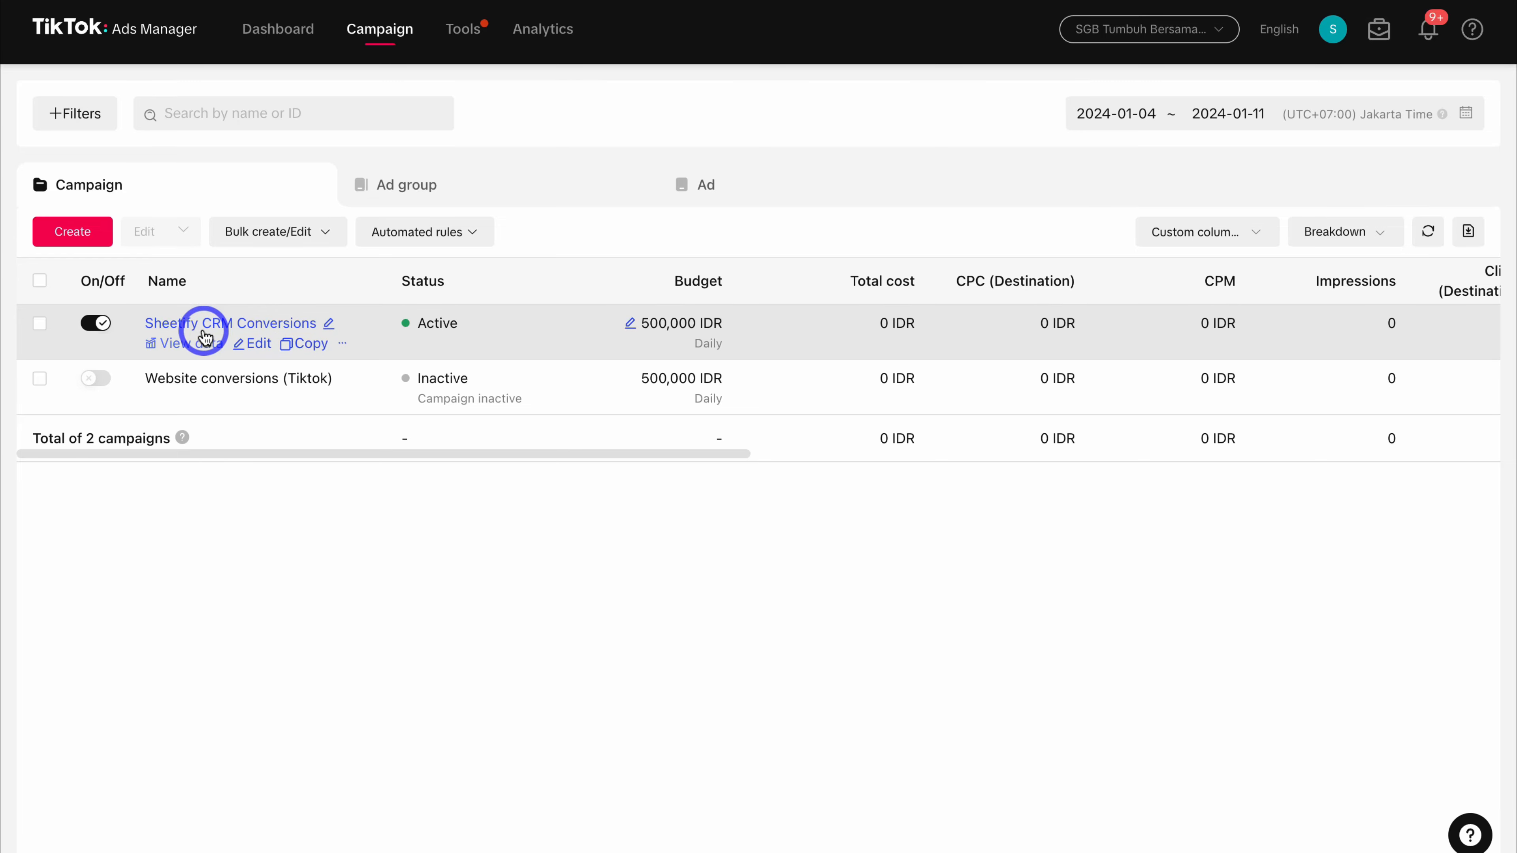
{"action": "left_click", "coordinate": [500, 184]}
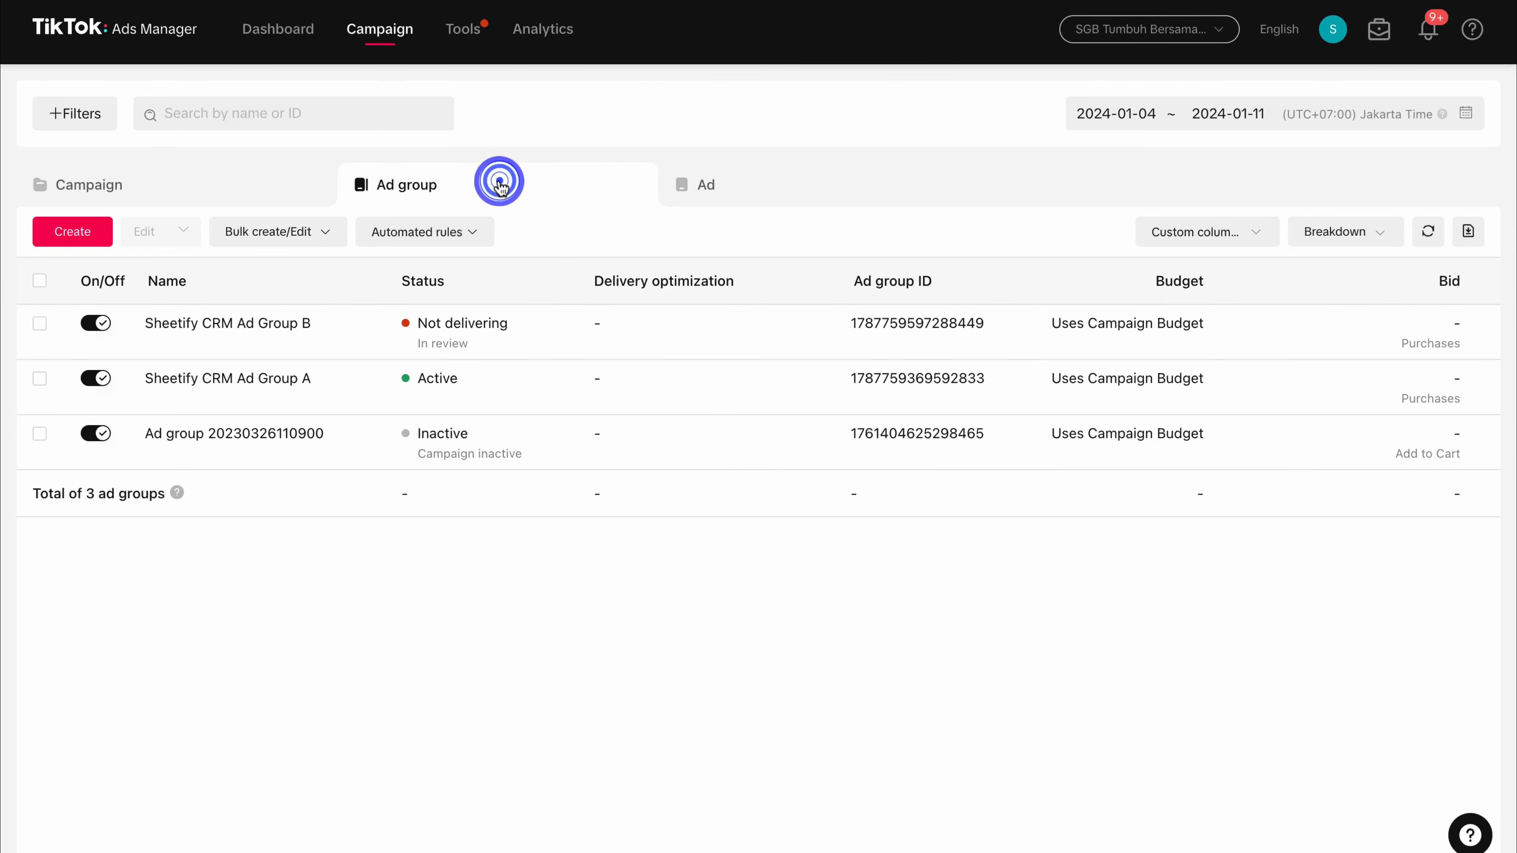